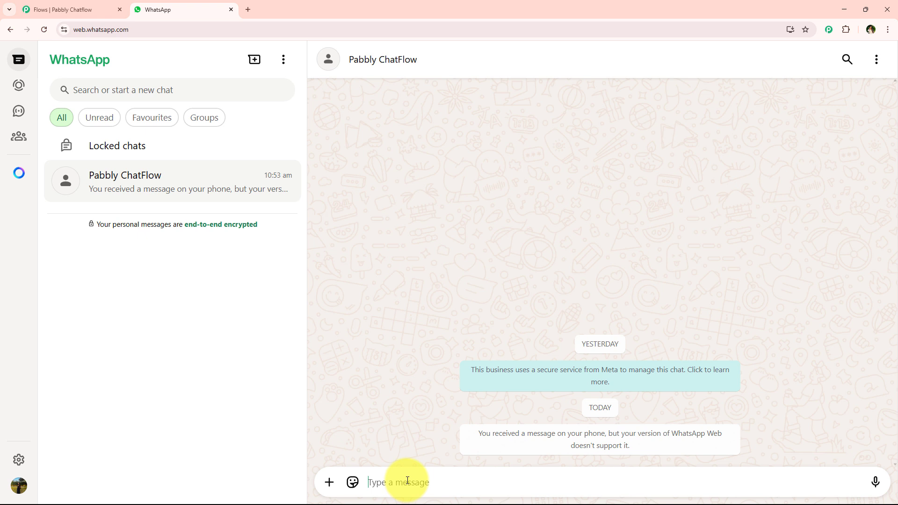
Send the keyword "Gym" to the Pabbly ChatFlow chat and answer the chatbot's name question with the customer's full name.
text(Gym)
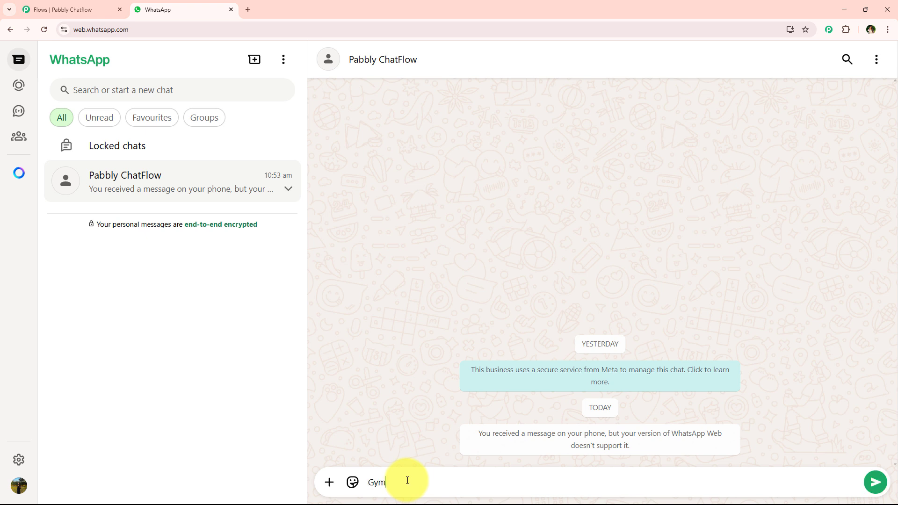
key(Return)
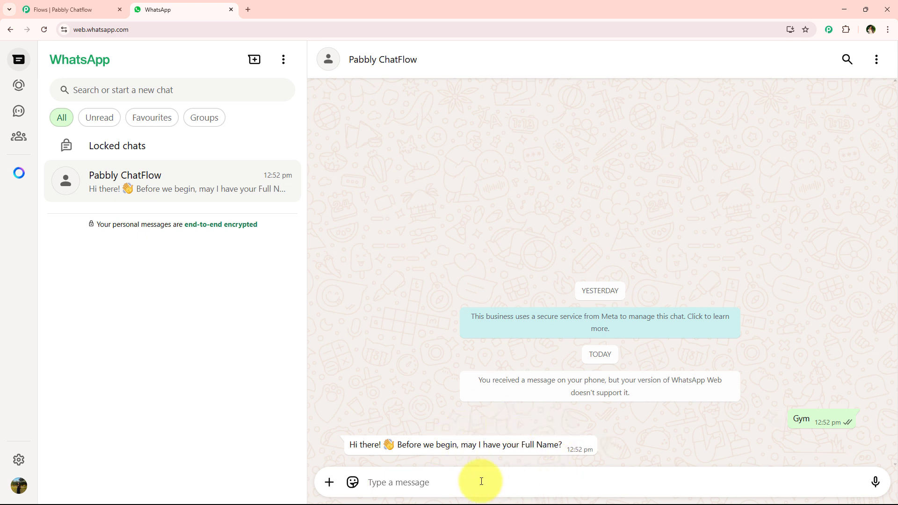
text(Demo User)
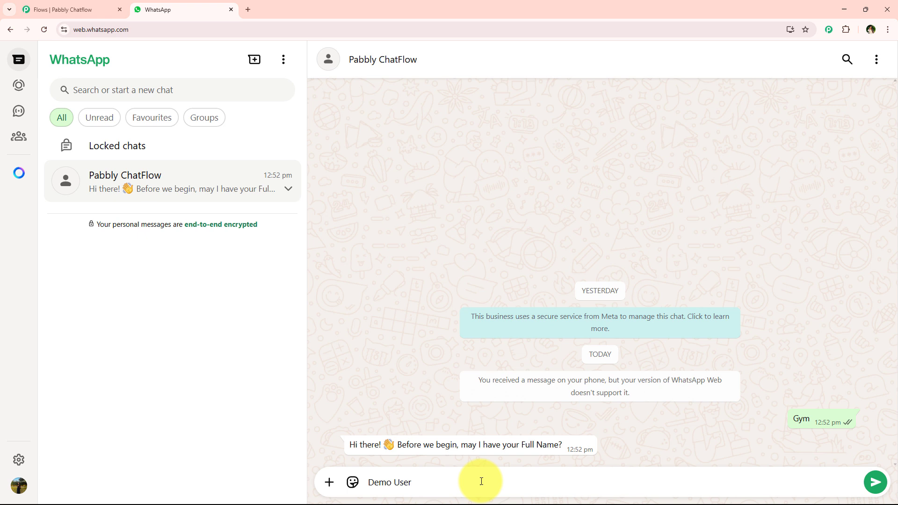
key(Return)
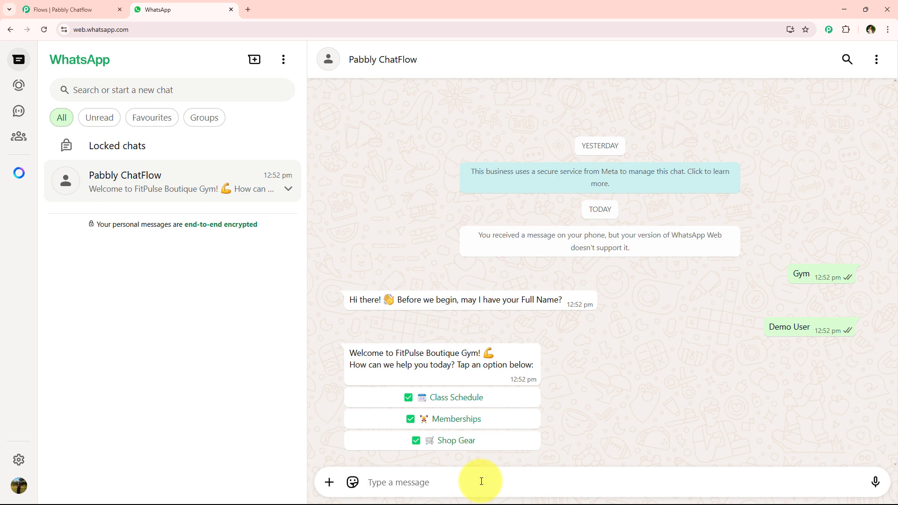
Test the chatbot's reply options in order: Class Schedule, Memberships, Shop Gear, Free Trial and Contact Us.
click(464, 398)
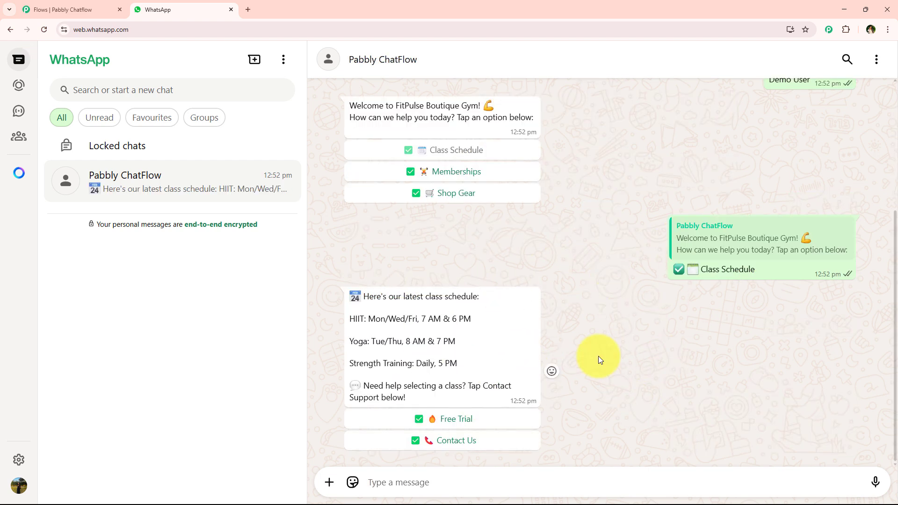
click(449, 171)
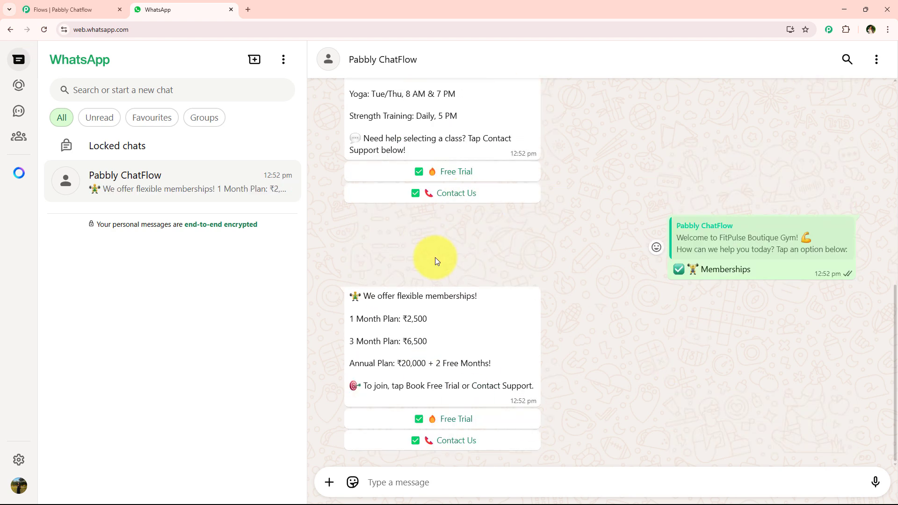
scroll(435, 262, up, 4)
click(449, 135)
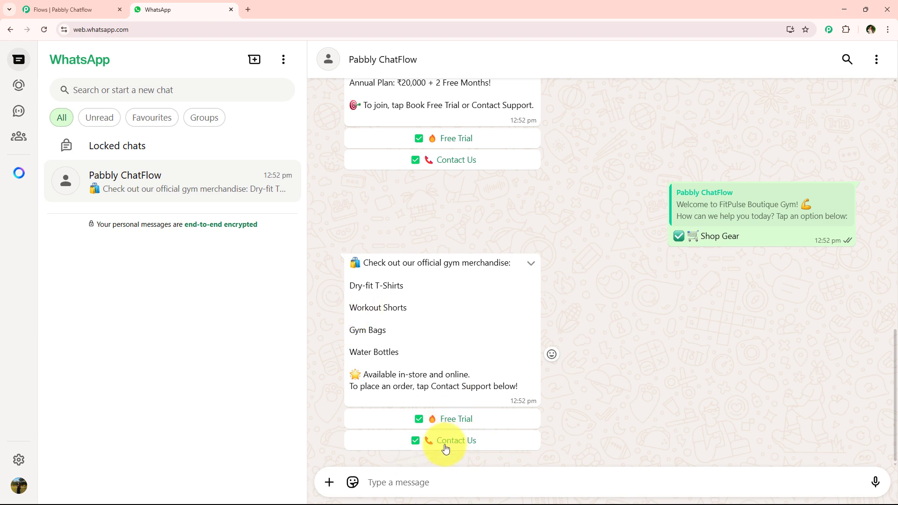
click(471, 420)
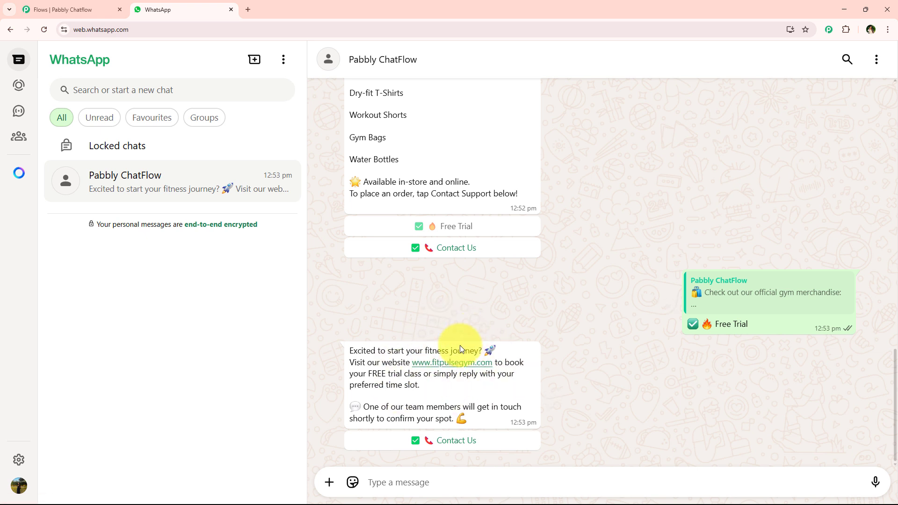
click(441, 440)
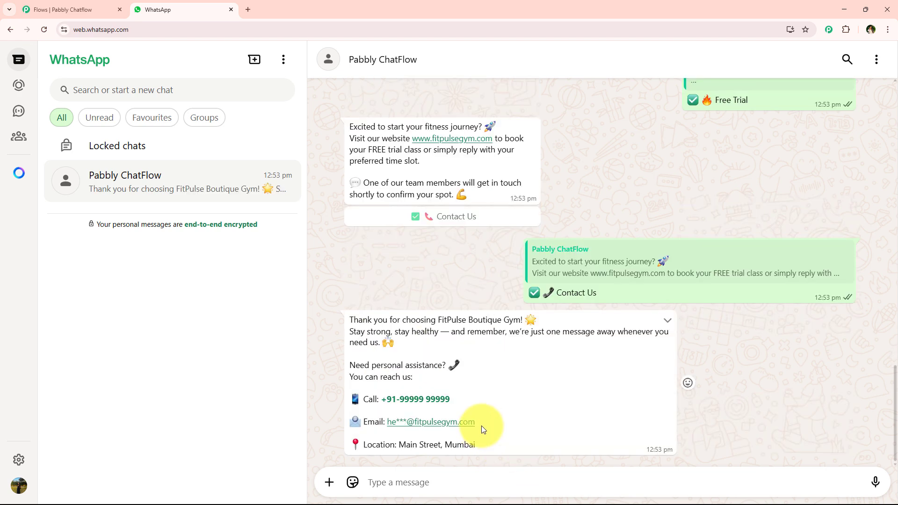
Review the chatbot conversation from start to end and examine the full layout of the Boutique Gym flow in Pabbly Chatflow.
scroll(482, 425, up, 10)
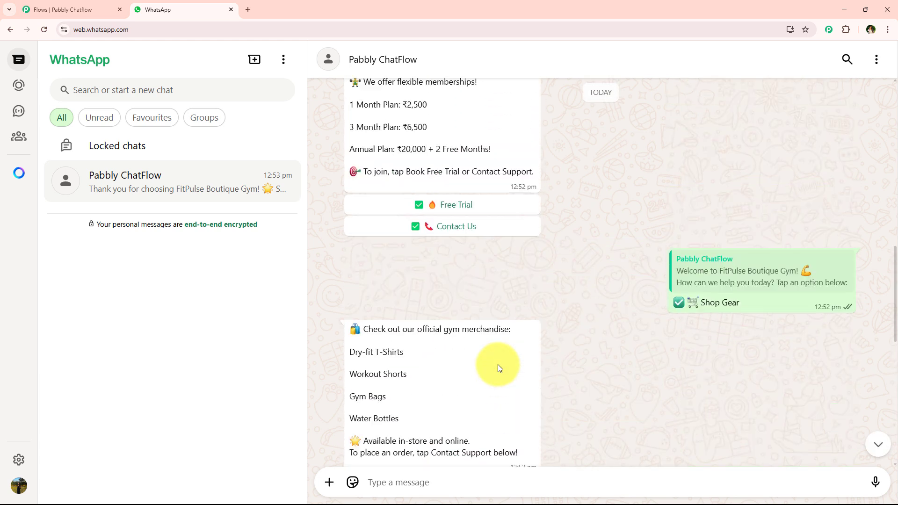
scroll(498, 365, up, 15)
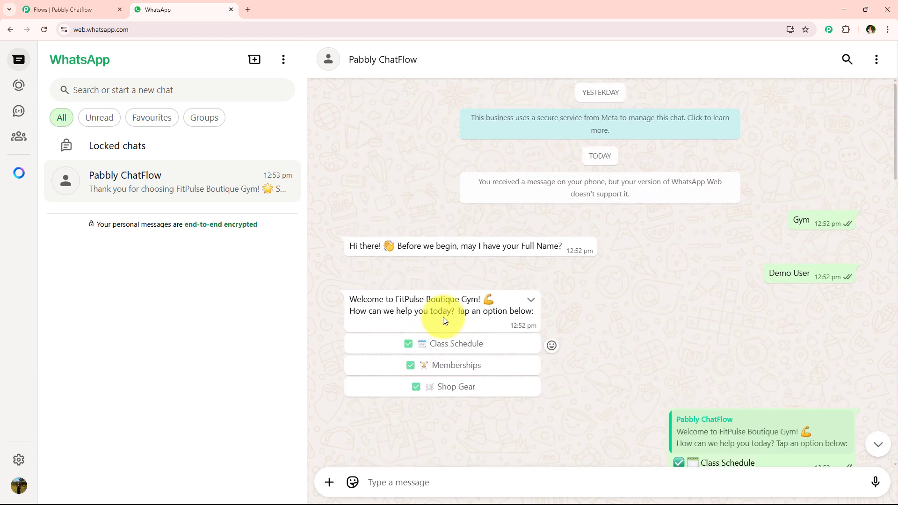
scroll(493, 338, down, 10)
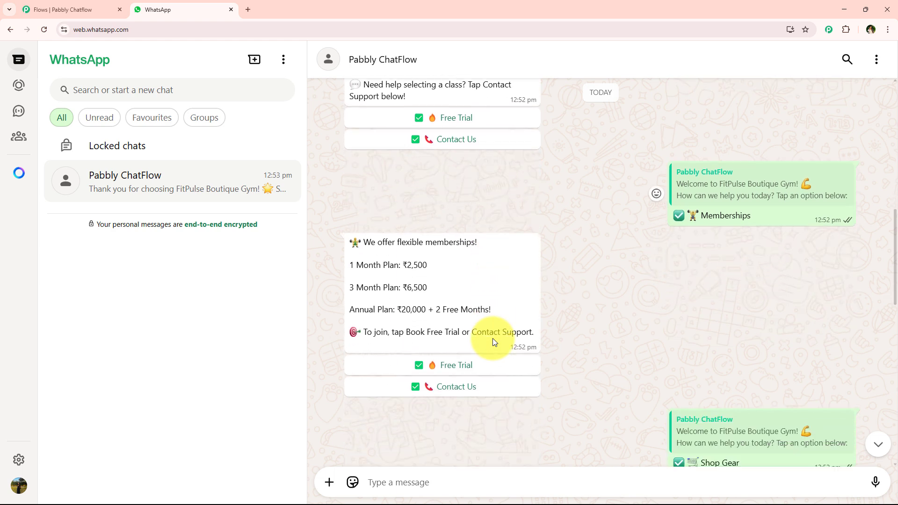
scroll(493, 338, down, 6)
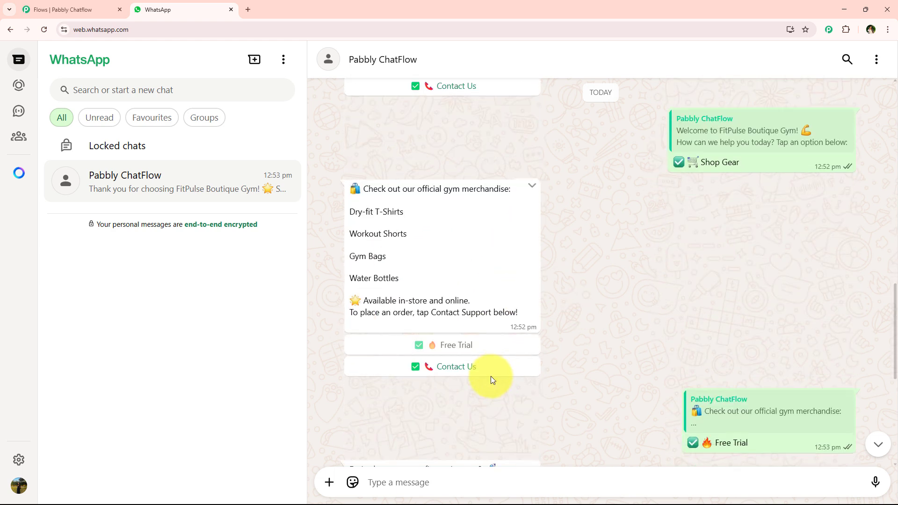
scroll(491, 378, down, 6)
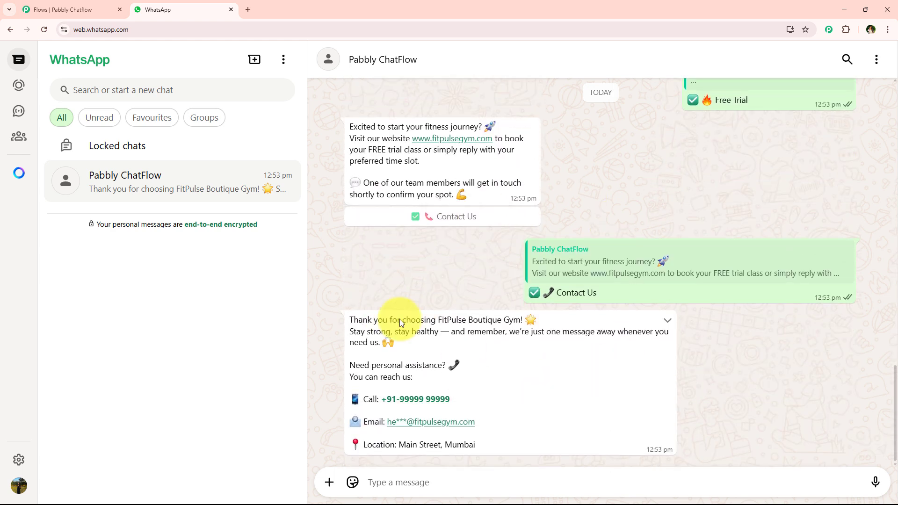
click(89, 9)
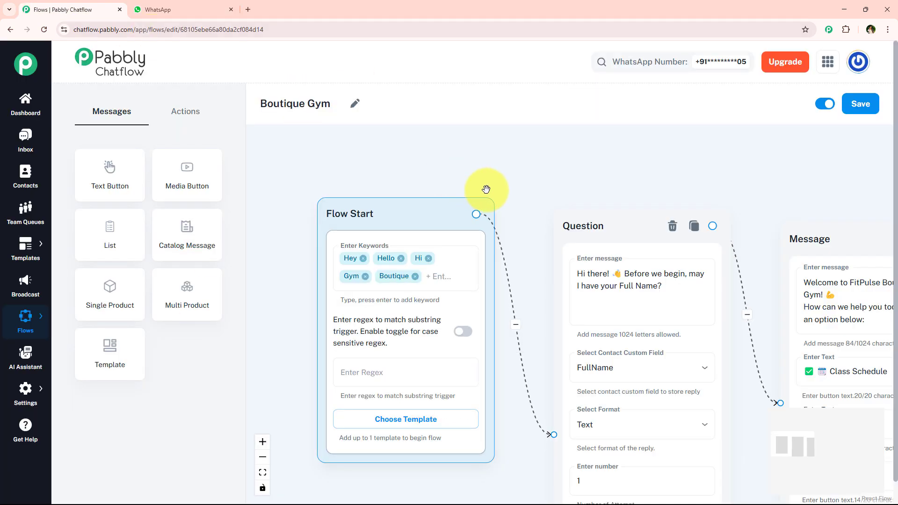
scroll(486, 189, down, 10)
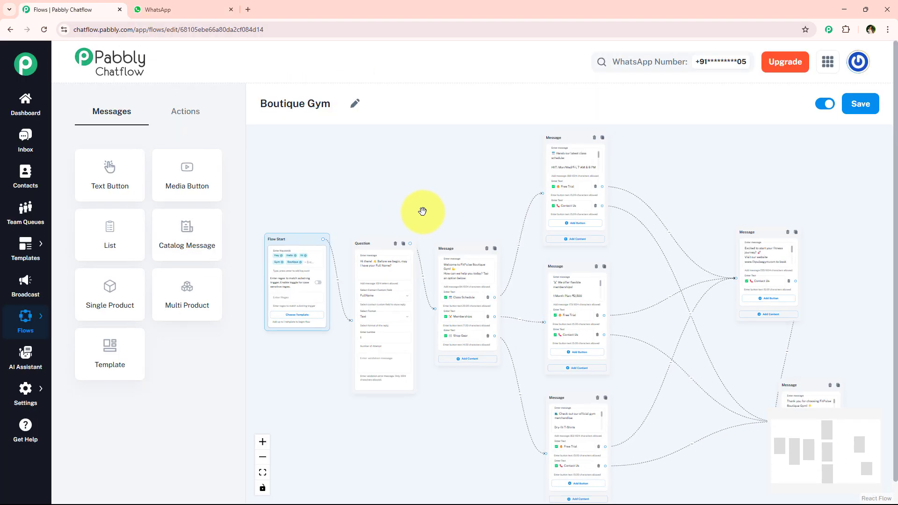
scroll(423, 211, down, 2)
scroll(421, 198, up, 3)
drag(373, 213, 471, 197)
scroll(454, 208, down, 2)
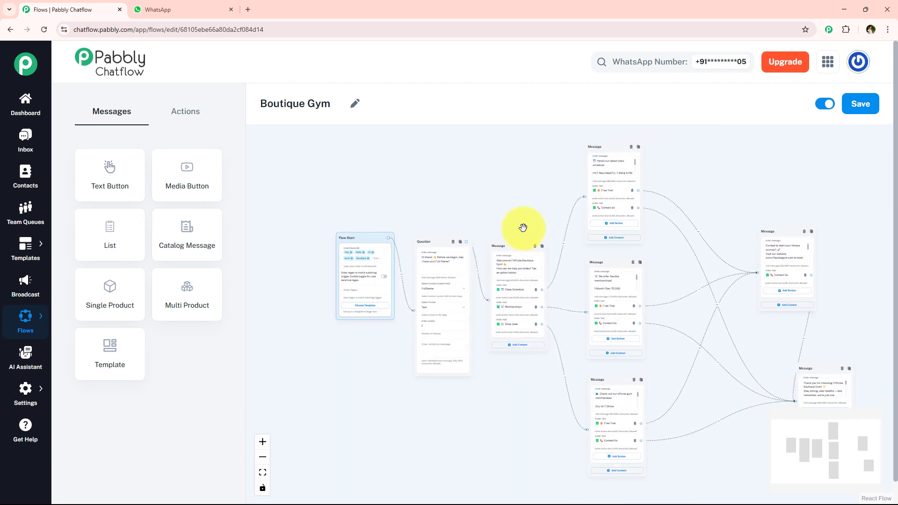
Open the Pabbly Chatflow website (pabbly.com/chatflow/inr/) in a new browser tab and sign in to the Pabbly account.
click(249, 7)
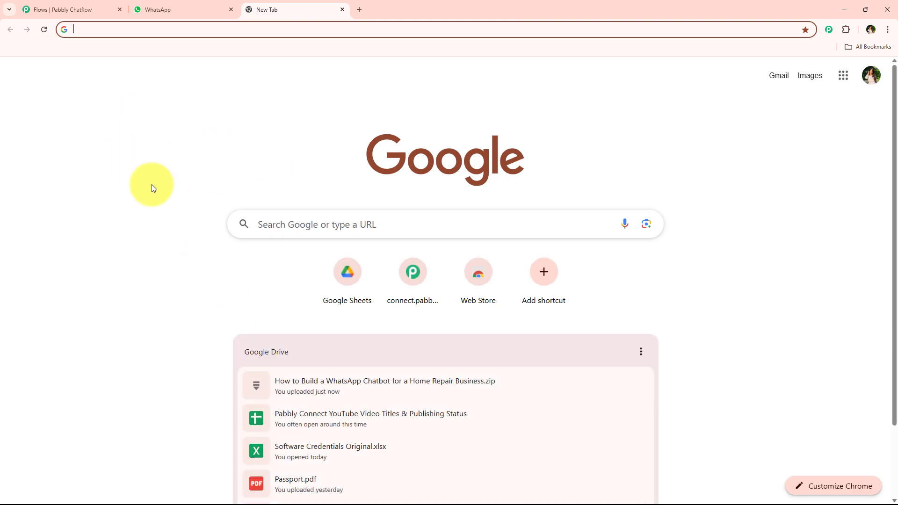
click(167, 30)
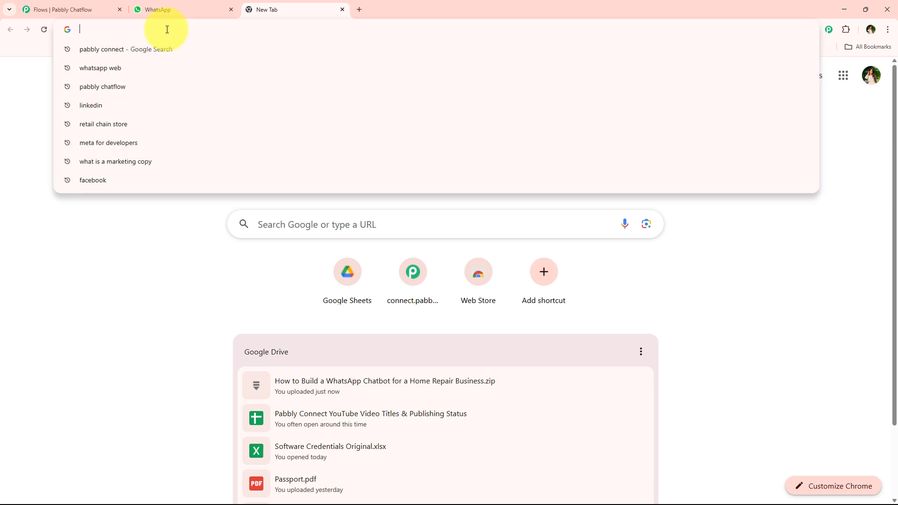
text(pabbl)
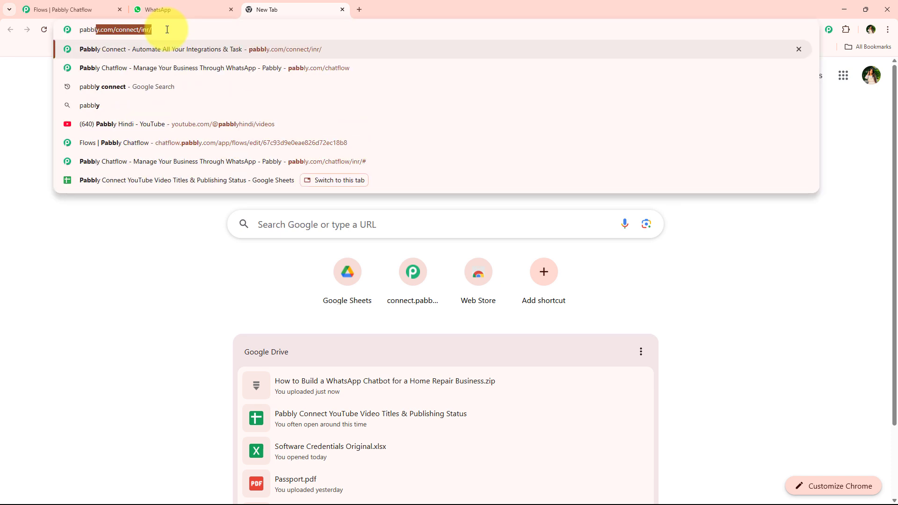
text(y.com)
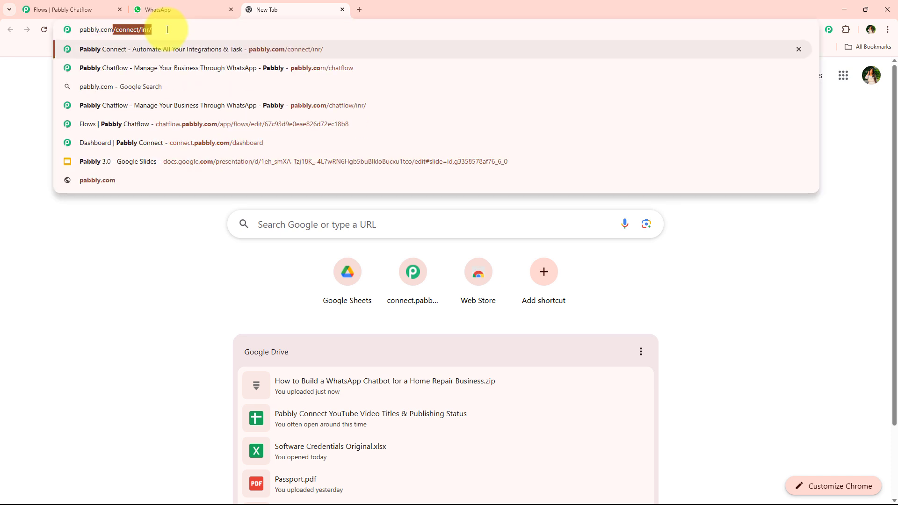
text(/chat)
key(Return)
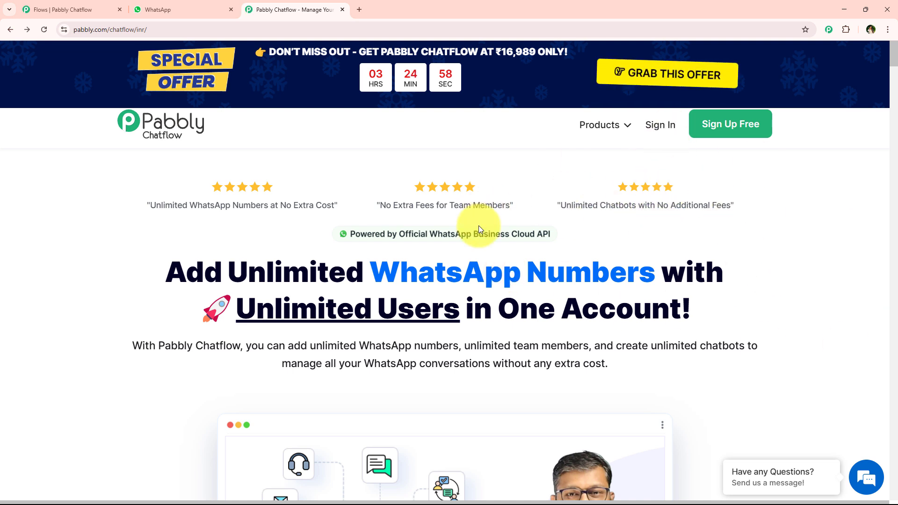
click(659, 125)
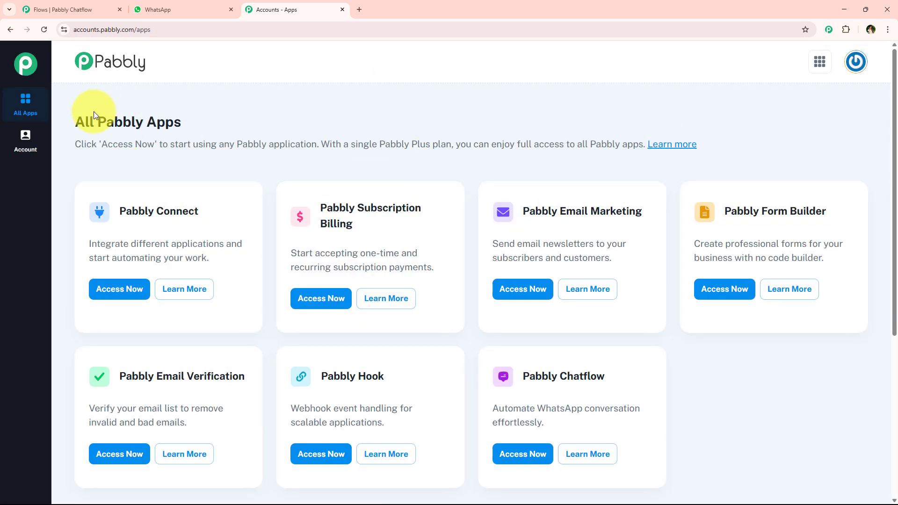
Look through the available Pabbly apps and access Pabbly Chatflow.
drag(70, 121, 218, 132)
scroll(259, 257, down, 1)
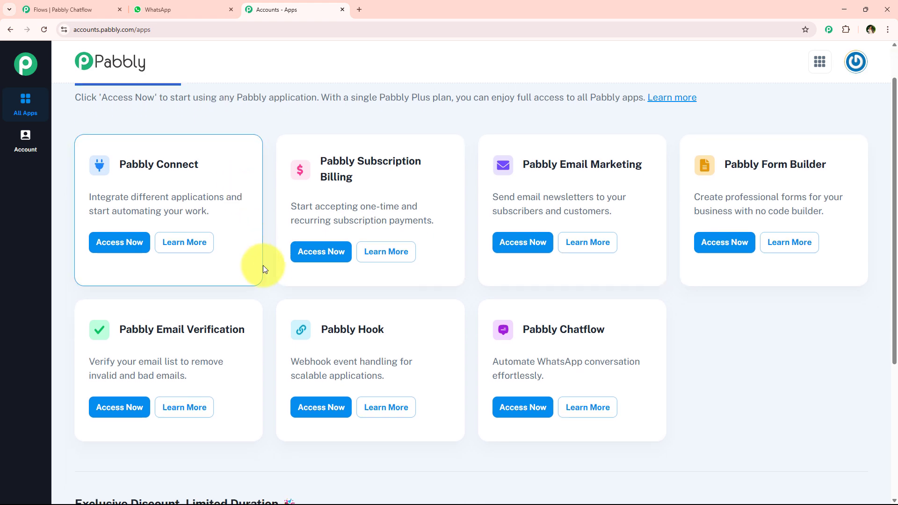
scroll(270, 309, up, 1)
scroll(275, 317, down, 3)
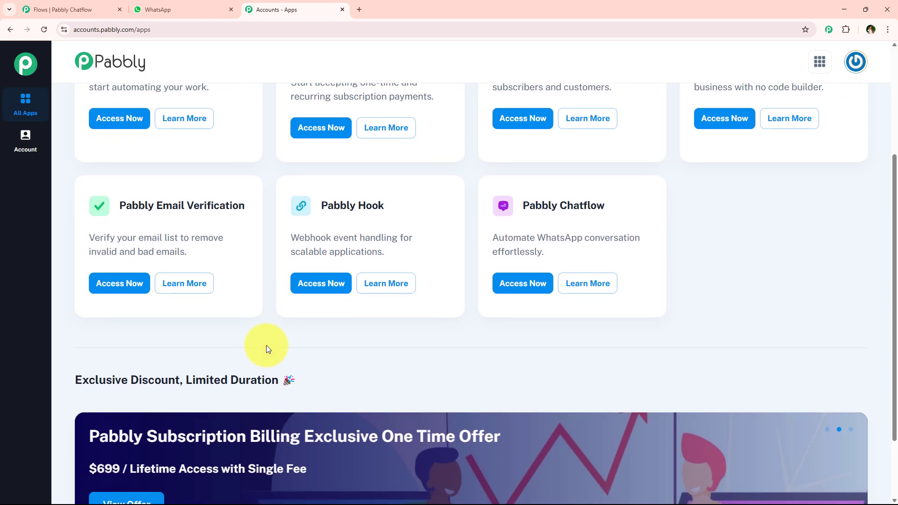
scroll(266, 345, up, 2)
scroll(266, 350, up, 1)
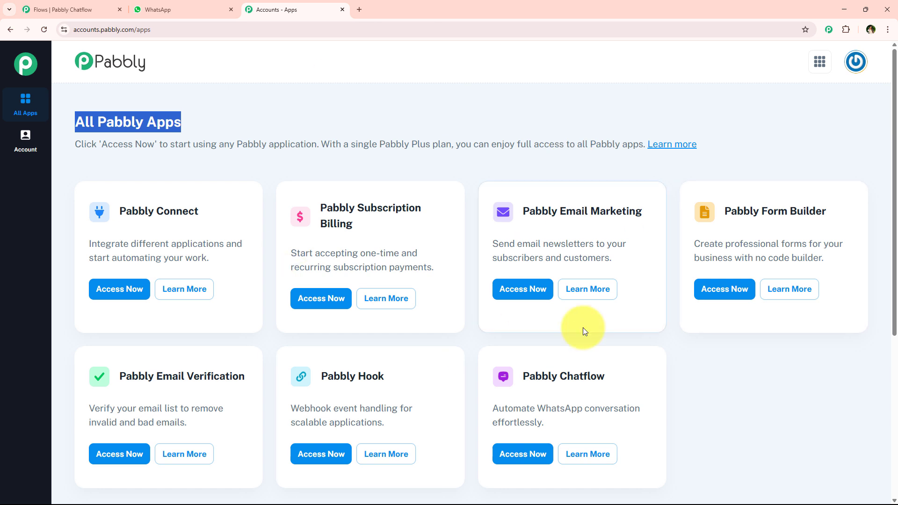
click(526, 378)
drag(526, 378, 616, 378)
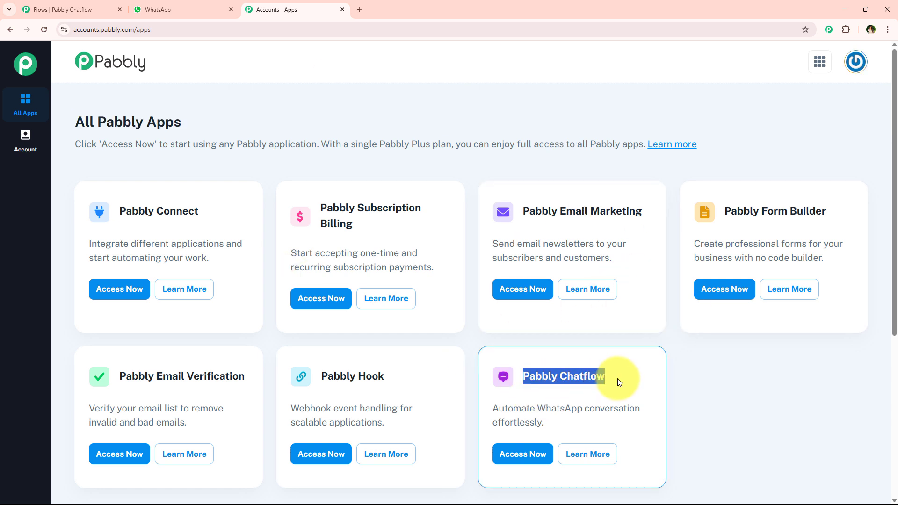
scroll(617, 378, down, 1)
drag(491, 362, 648, 372)
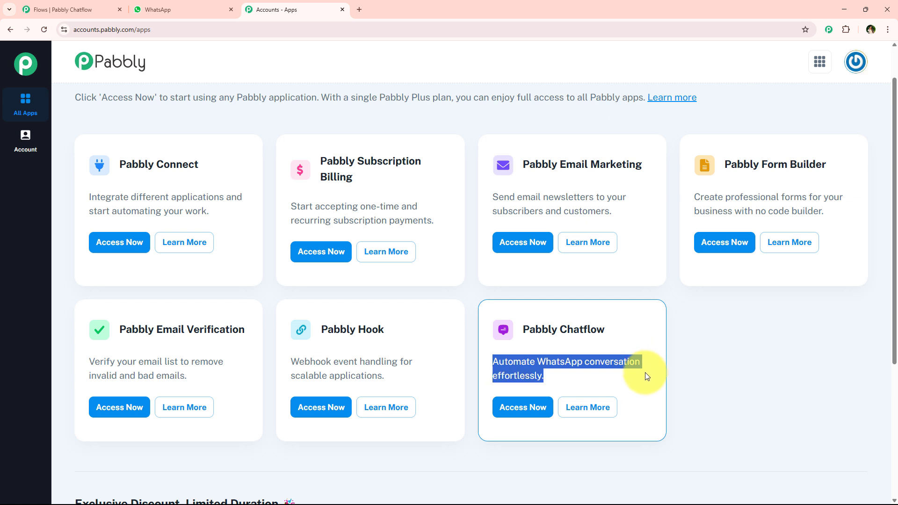
click(519, 407)
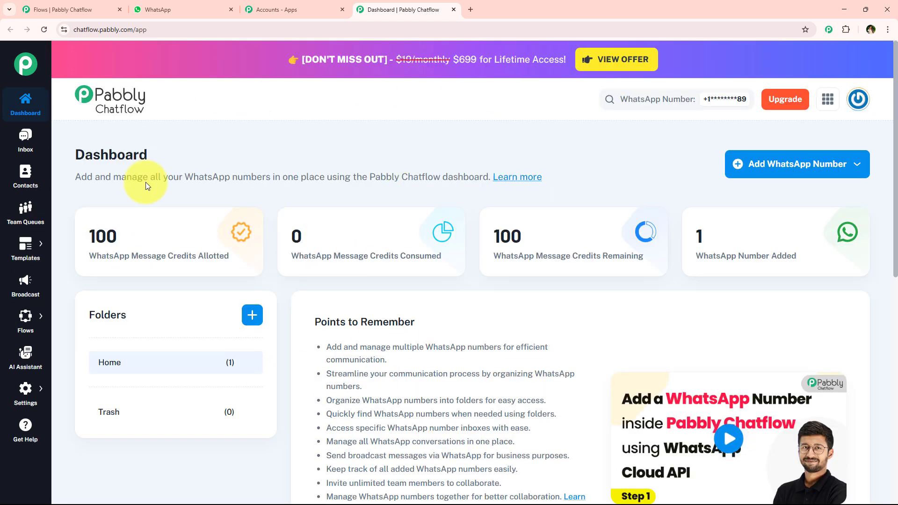
Open the Manual Token Connect form for adding a WhatsApp number and examine its token, phone number ID and business account ID fields.
mouse_move(228, 248)
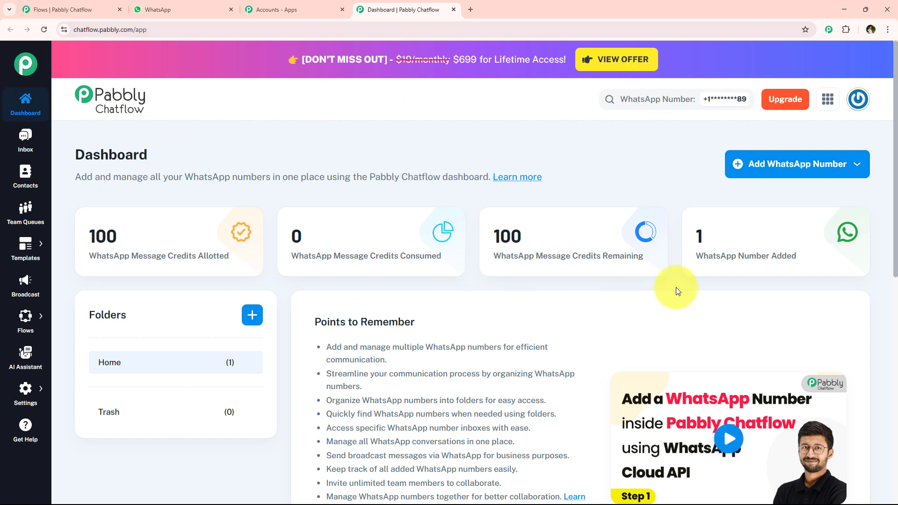
click(835, 174)
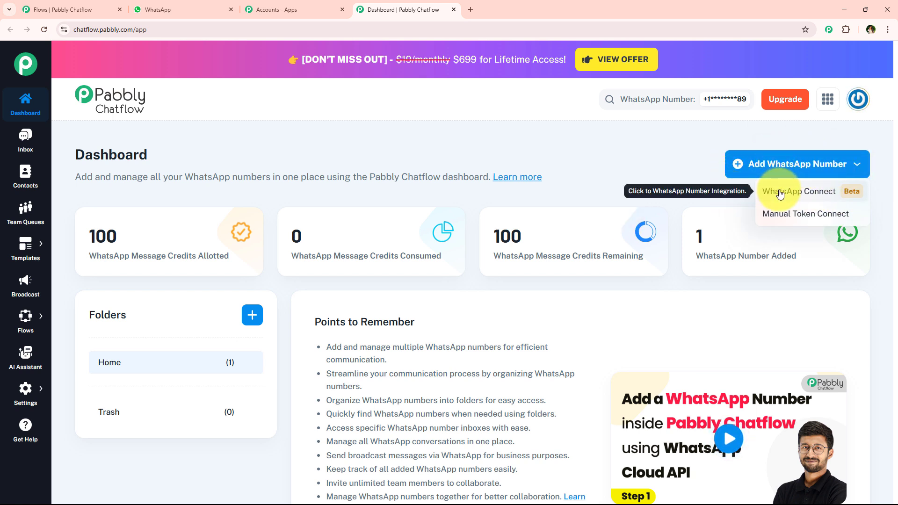
click(817, 215)
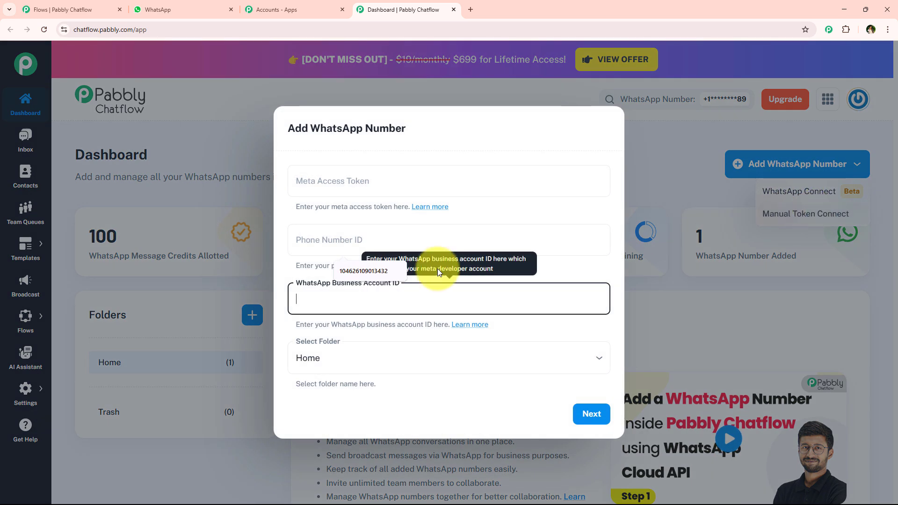
click(321, 181)
click(304, 229)
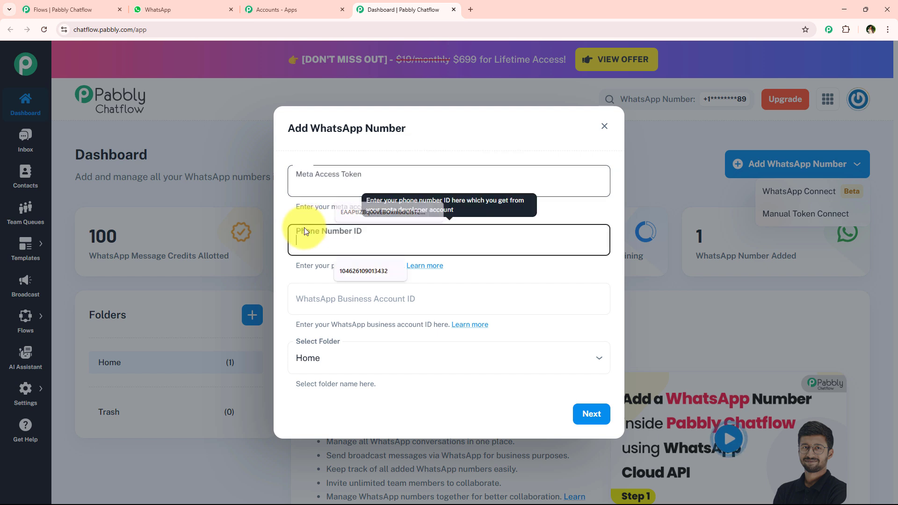
click(298, 307)
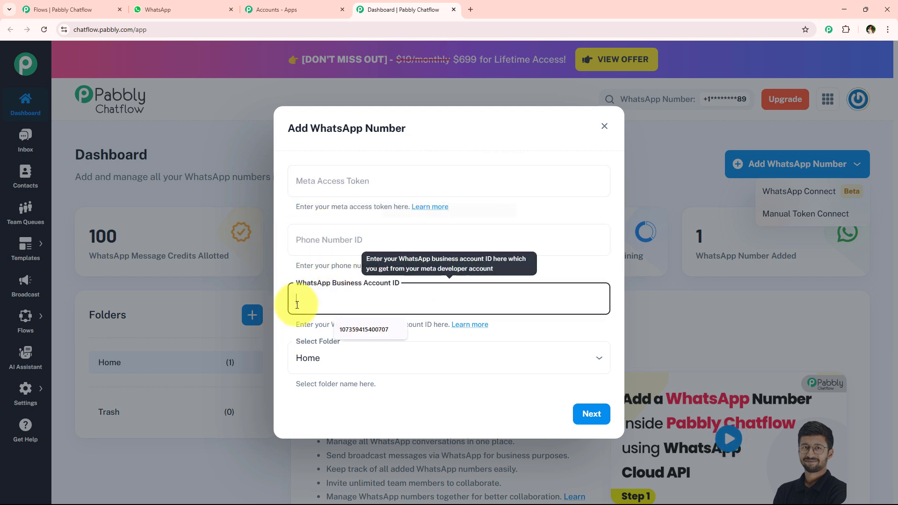
click(327, 151)
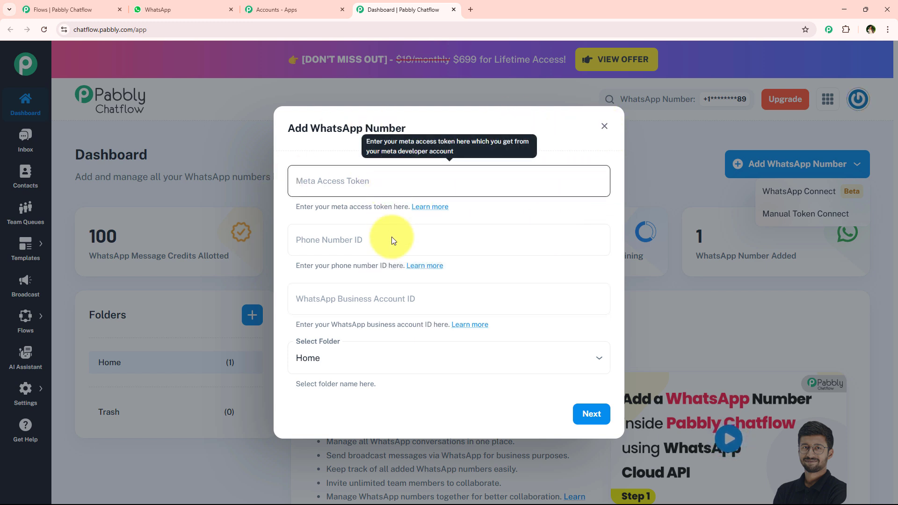
Close the Add WhatsApp Number form and preview the dashboard's tutorial video on connecting a number through WhatsApp Cloud API.
click(605, 129)
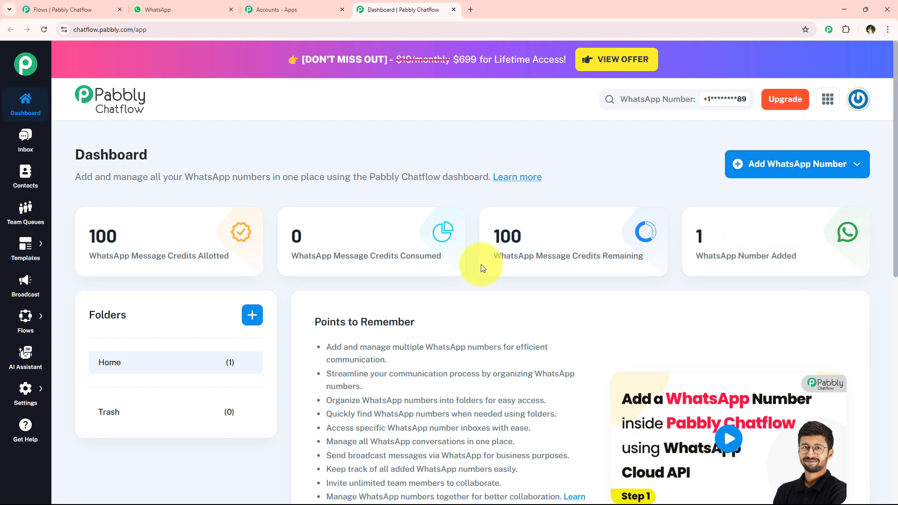
scroll(478, 274, down, 1)
scroll(478, 274, down, 2)
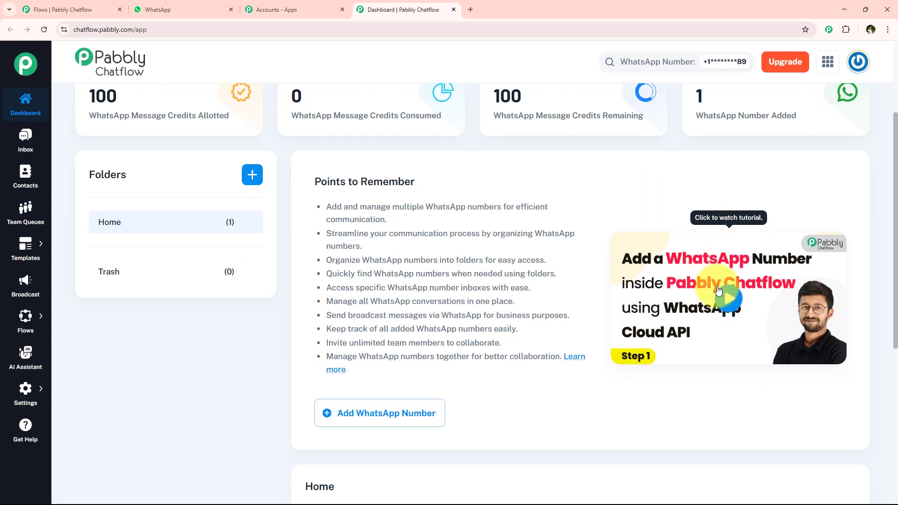
click(702, 262)
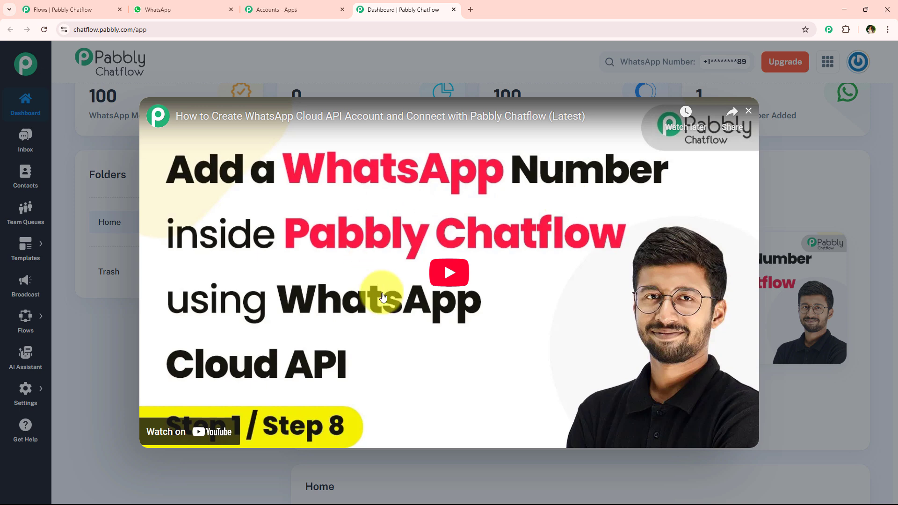
click(775, 183)
Examine the dashboard's message credit figures, the list of added WhatsApp numbers and the available feature sections.
scroll(448, 259, up, 3)
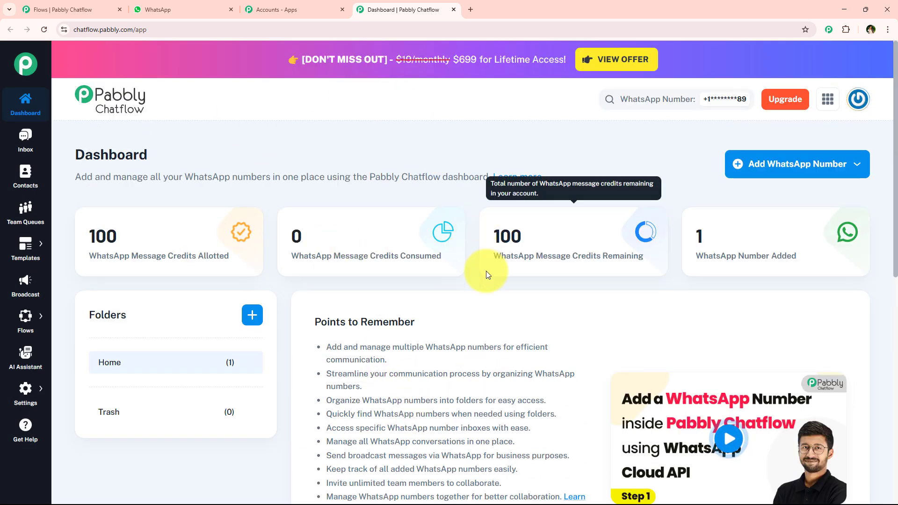
scroll(467, 268, down, 8)
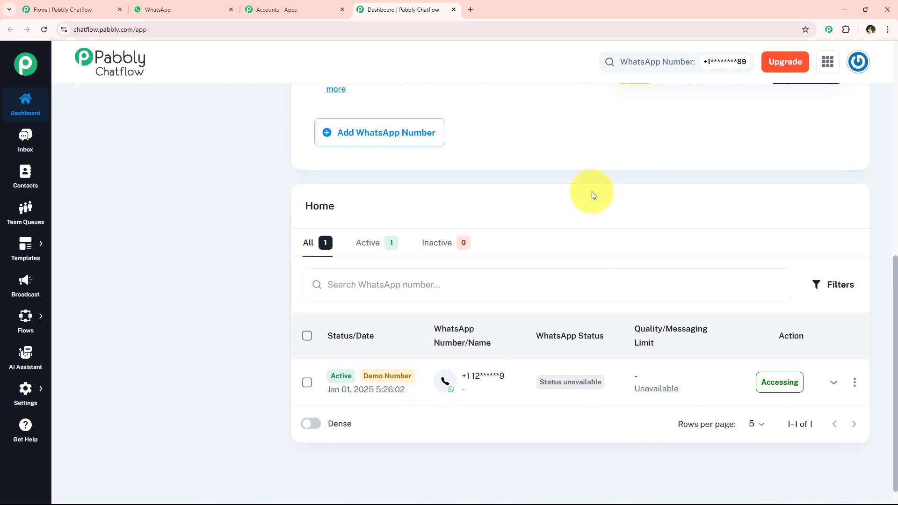
scroll(354, 257, up, 8)
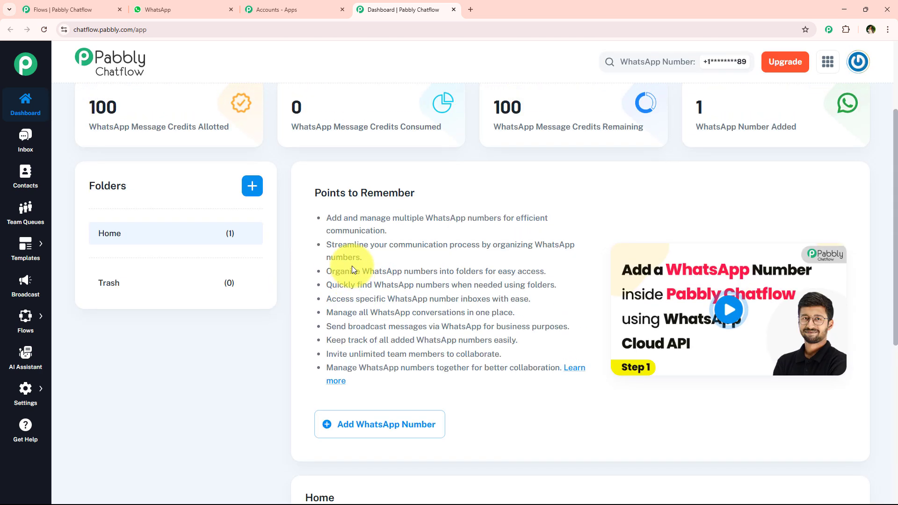
scroll(348, 274, up, 2)
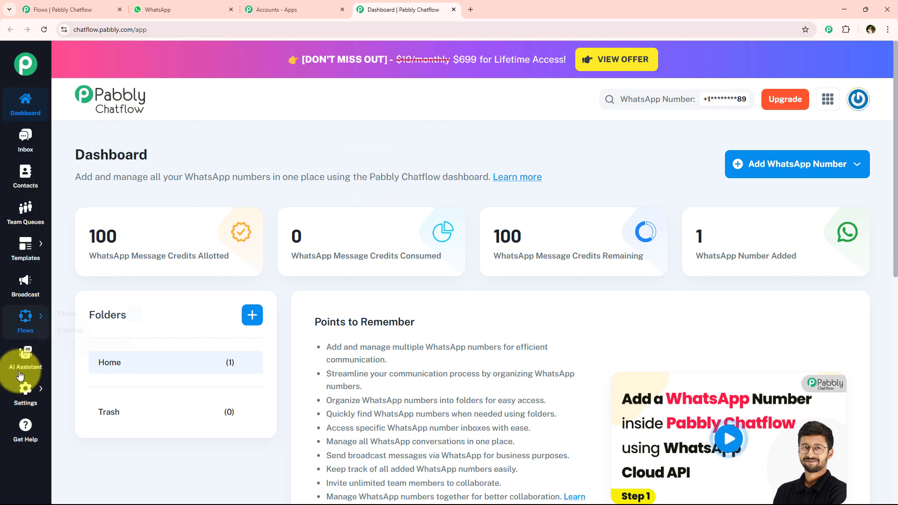
mouse_move(25, 394)
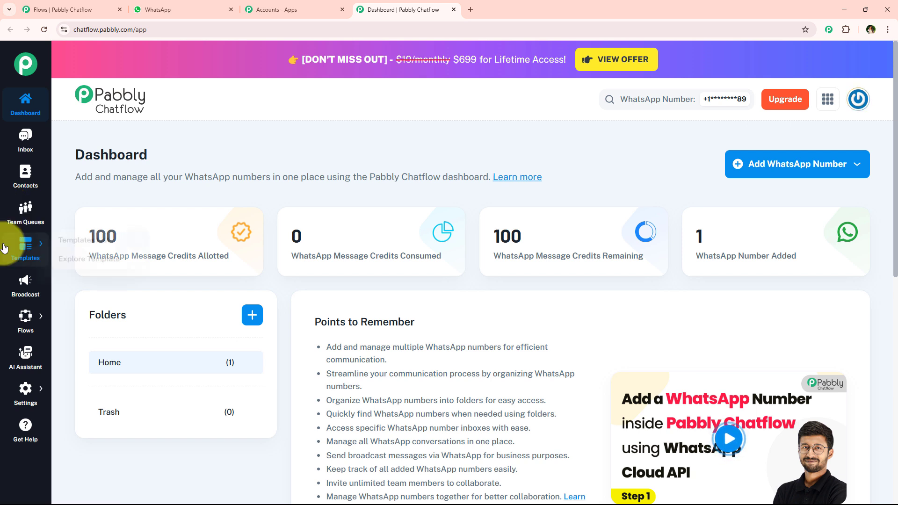
mouse_move(4, 248)
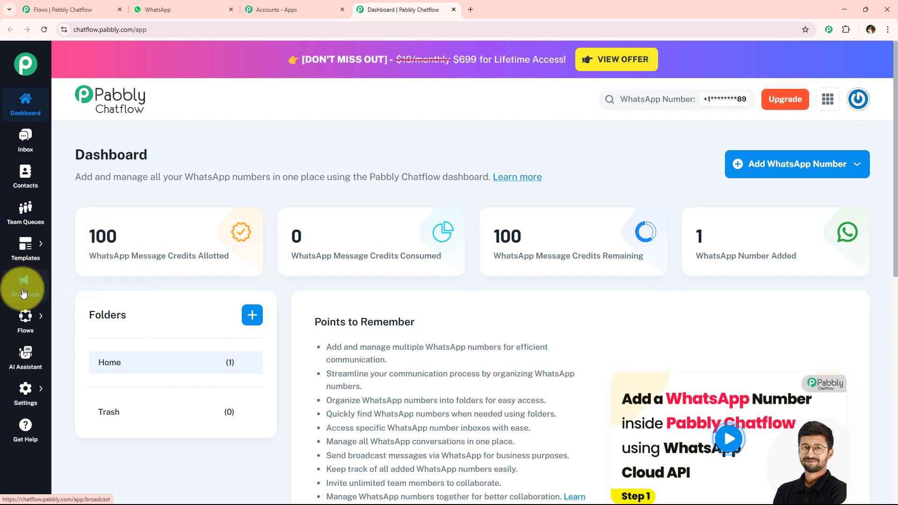
mouse_move(19, 317)
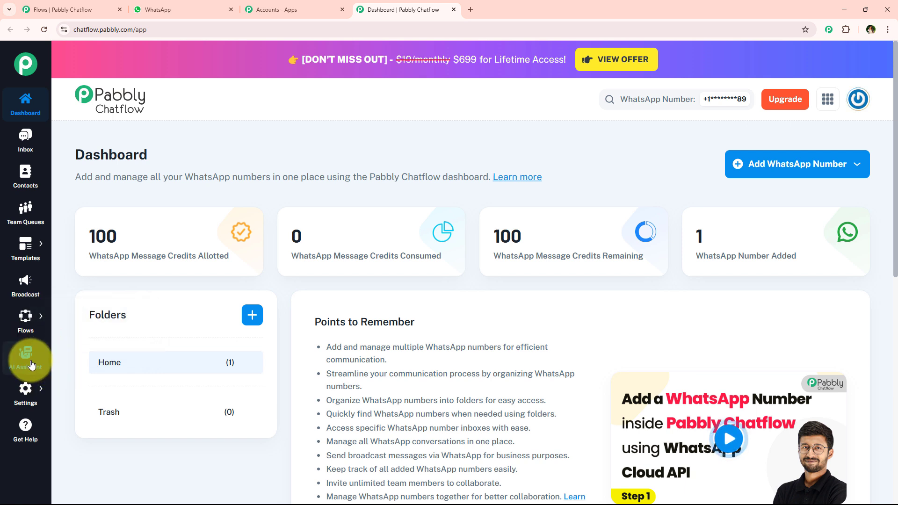
click(16, 391)
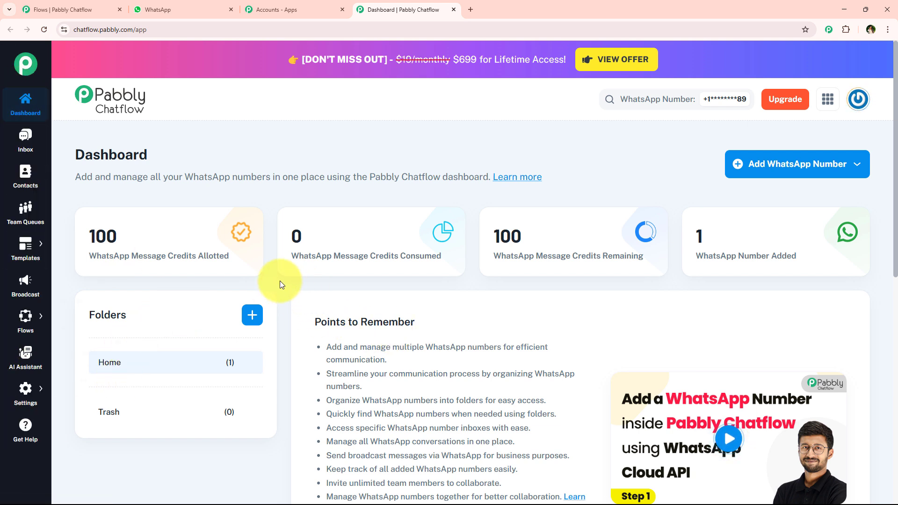
Open the Flow Builder and review its total, active and inactive flow figures and the flow list's name and date/status columns.
mouse_move(36, 255)
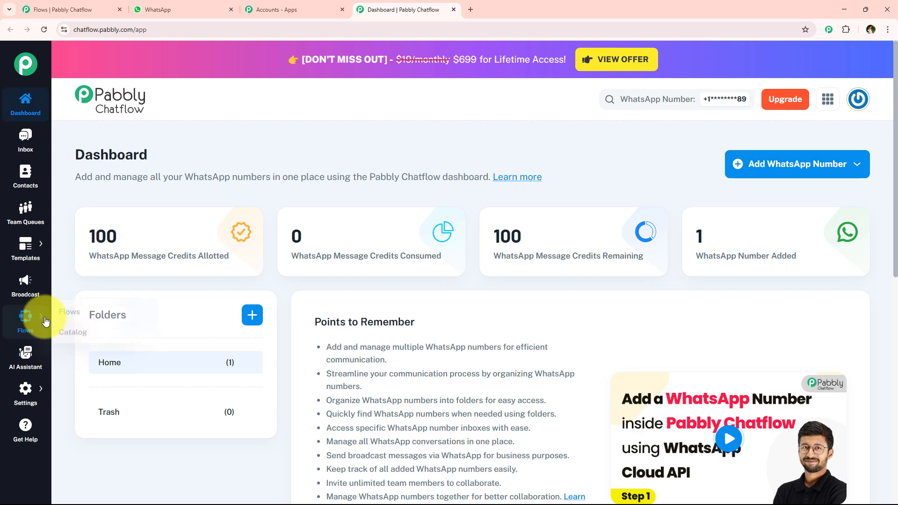
click(93, 319)
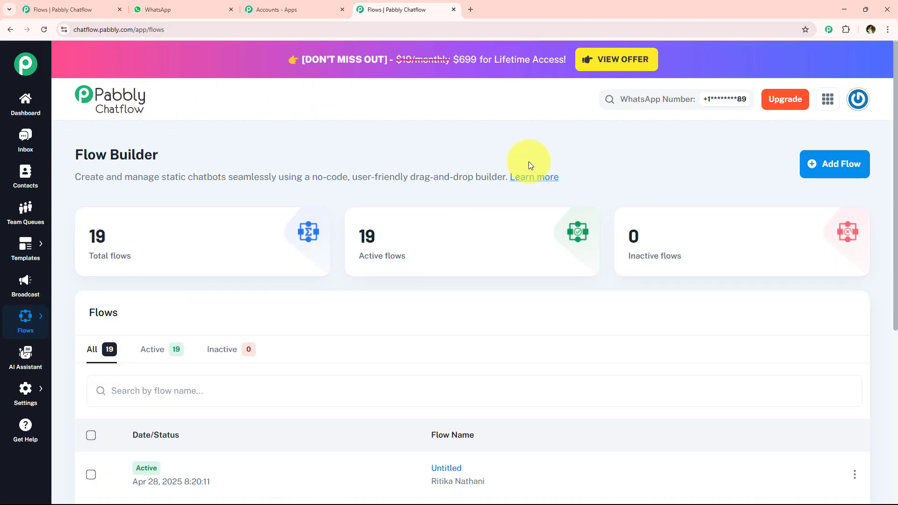
mouse_move(153, 255)
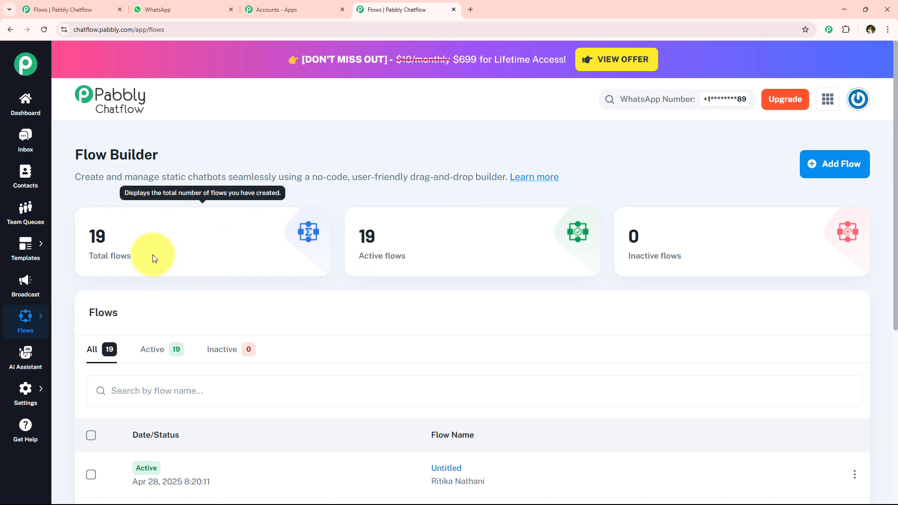
drag(150, 255, 88, 256)
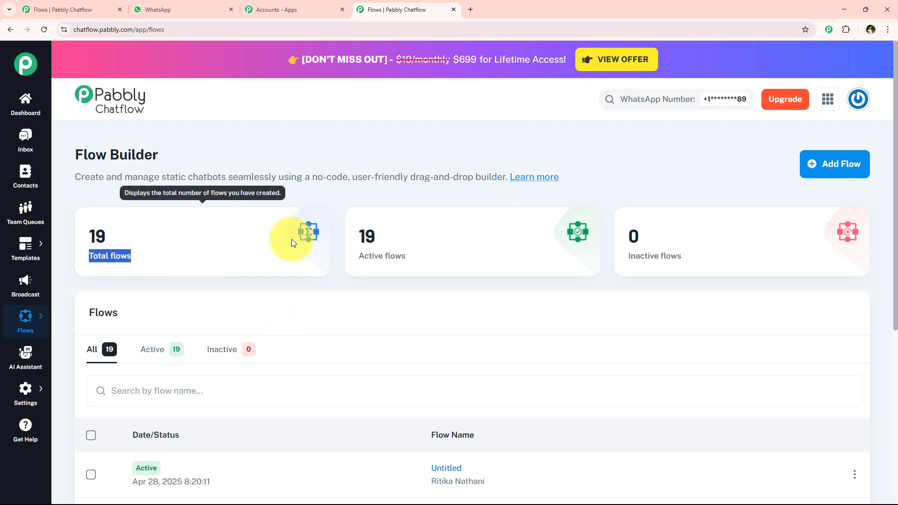
mouse_move(354, 258)
drag(354, 258, 415, 262)
mouse_move(697, 255)
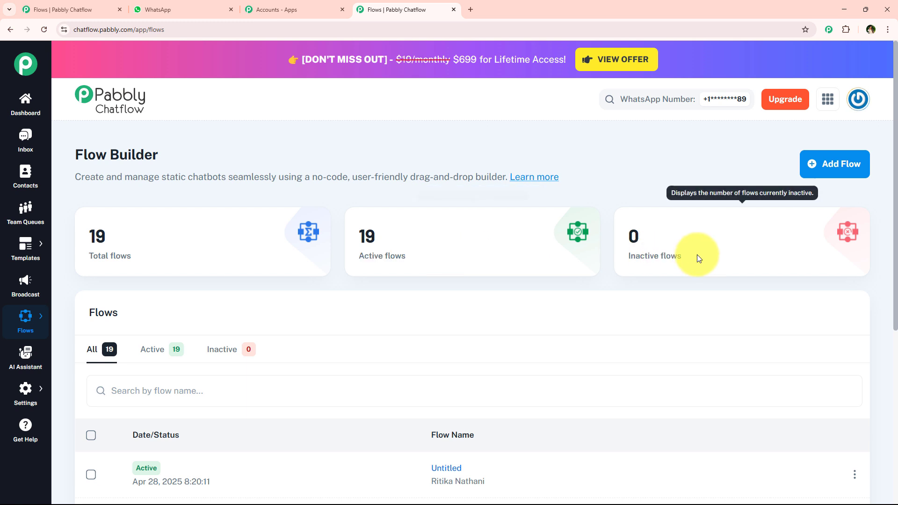
drag(697, 254, 630, 263)
click(628, 260)
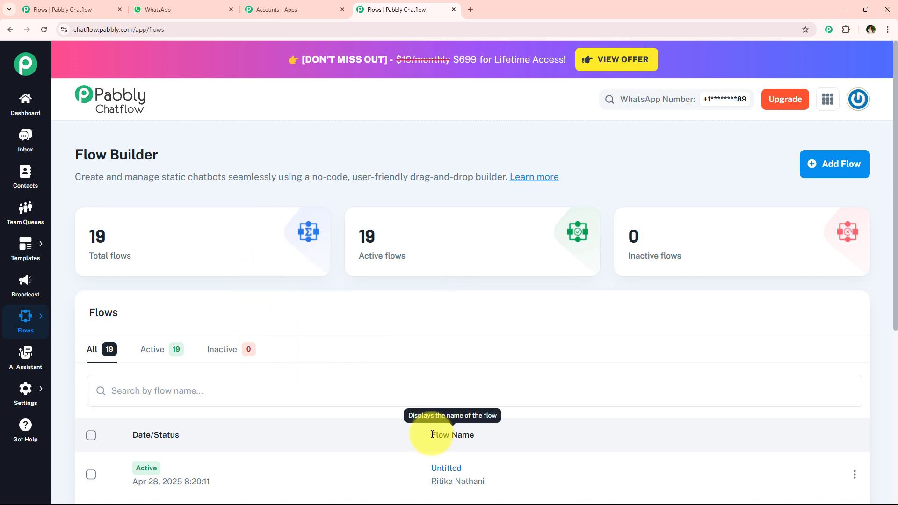
drag(428, 435, 474, 435)
drag(126, 438, 187, 437)
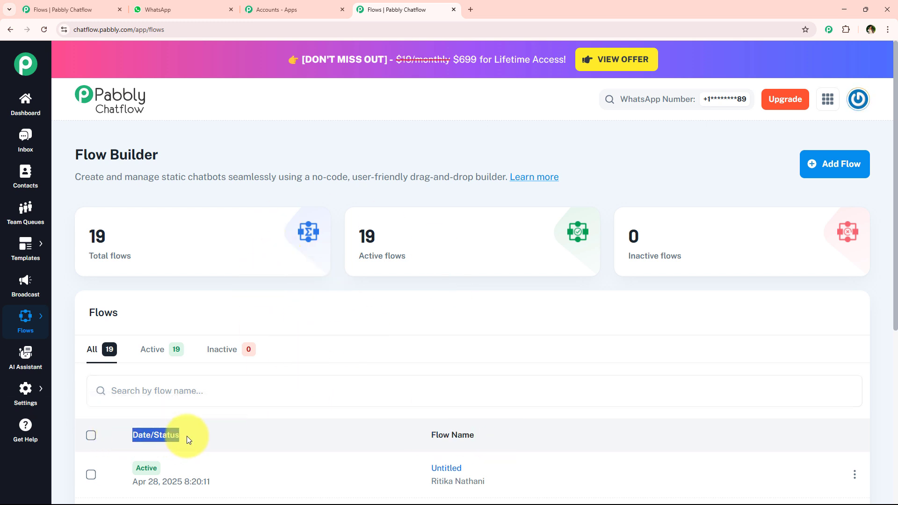
click(187, 436)
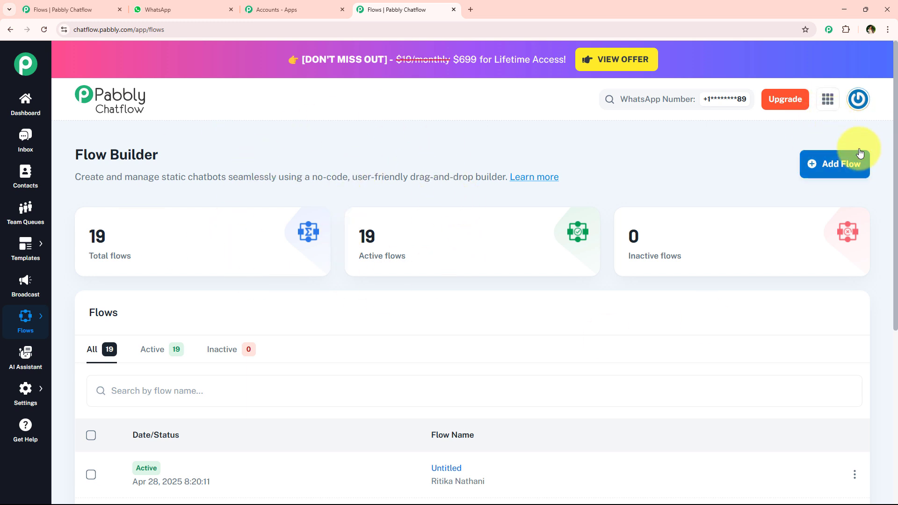
Add a new flow and name it "WhatsApp Chatbot for Boutique Gym Business".
click(833, 173)
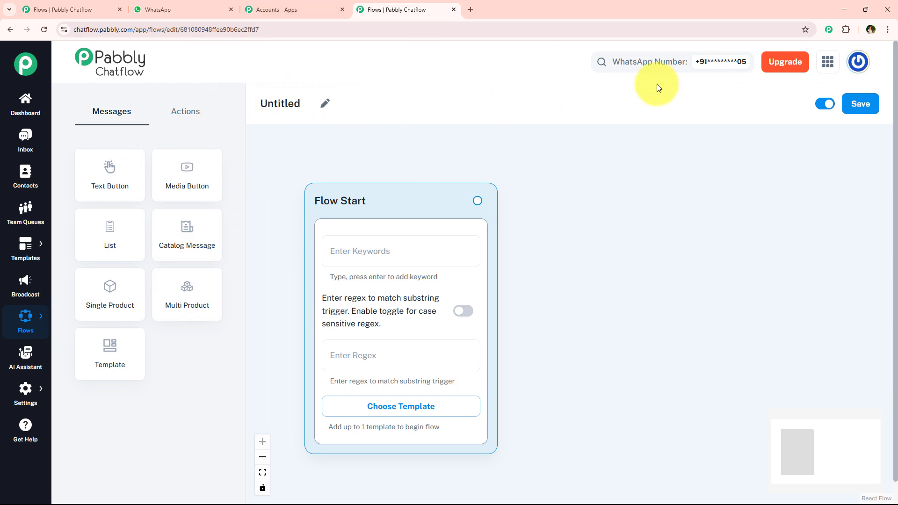
click(325, 106)
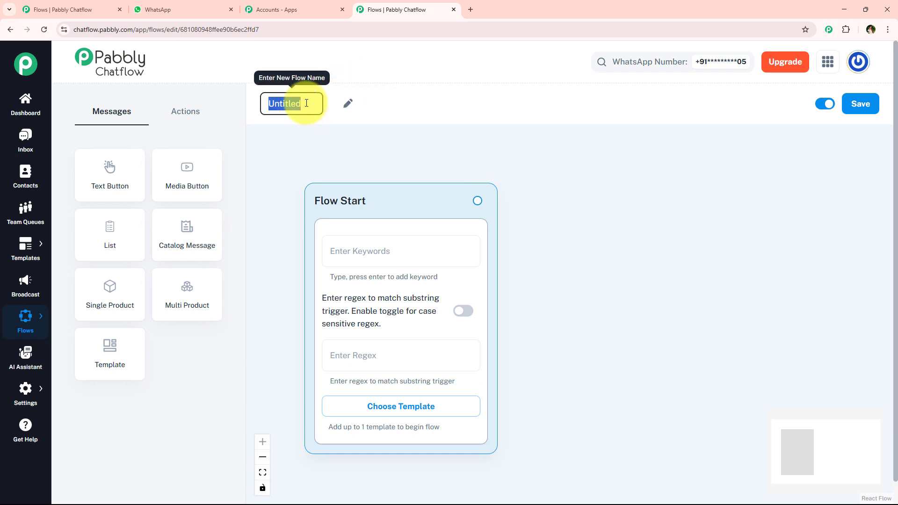
text(M)
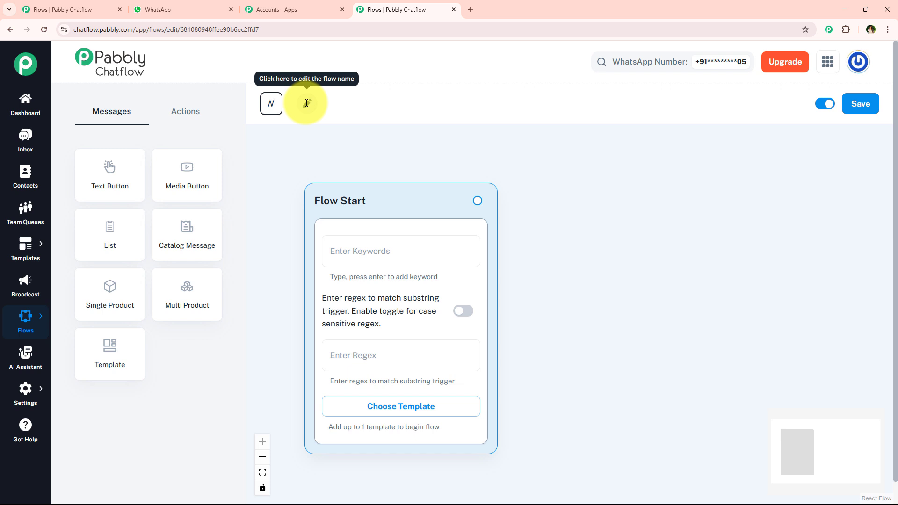
text(h)
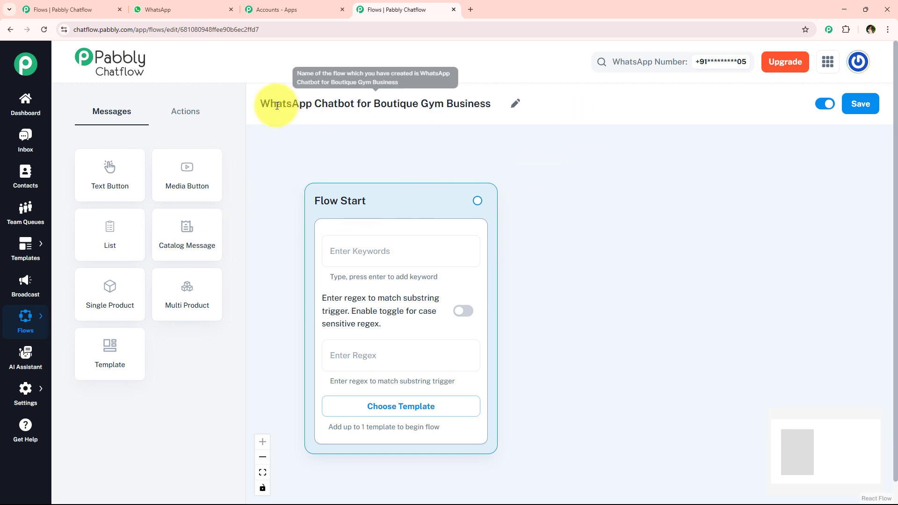
drag(261, 104, 493, 111)
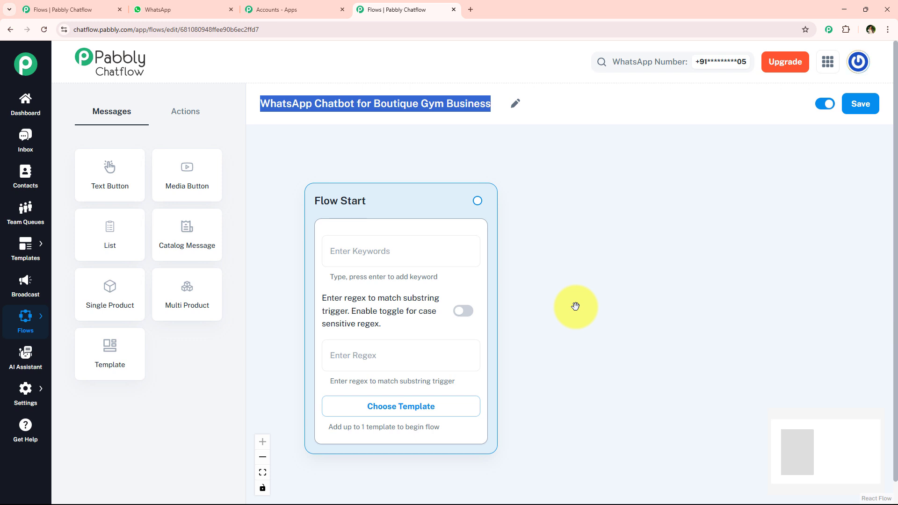
View the approved WhatsApp templates available for the Flow Start block and close the list without choosing one.
click(392, 412)
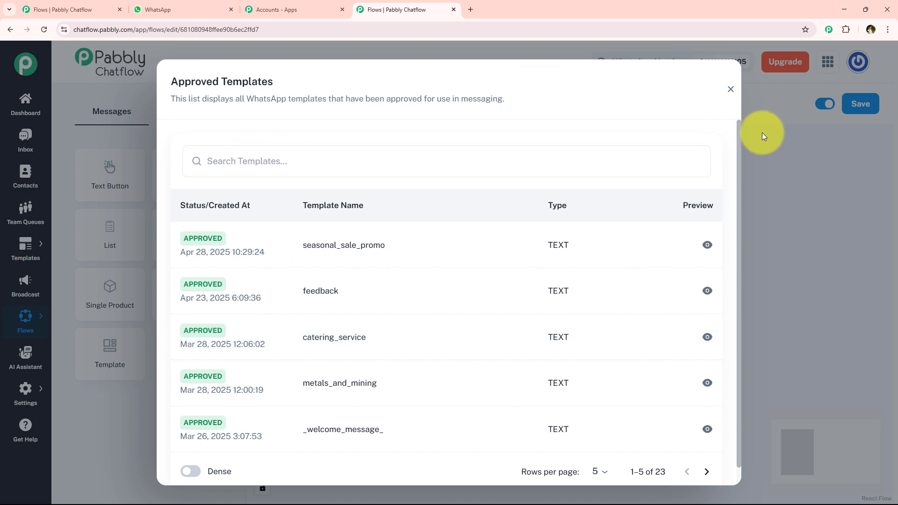
click(731, 89)
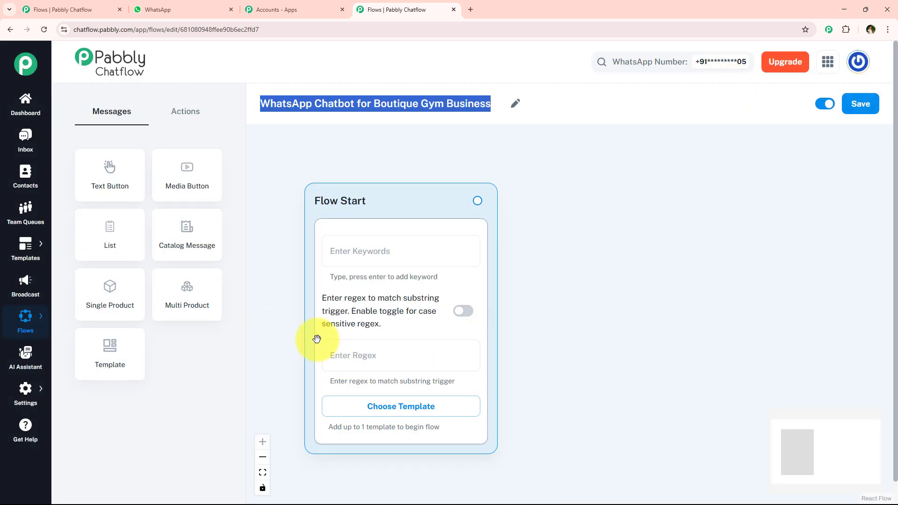
scroll(530, 350, down, 1)
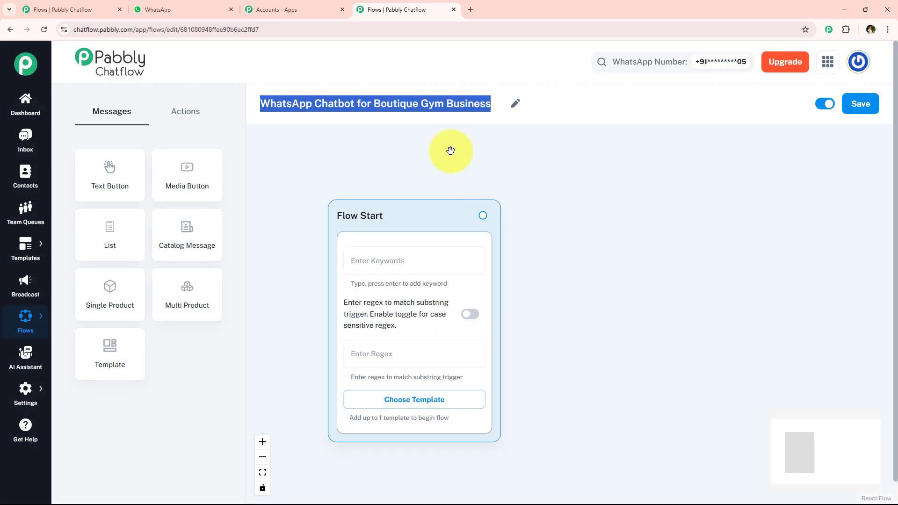
click(545, 122)
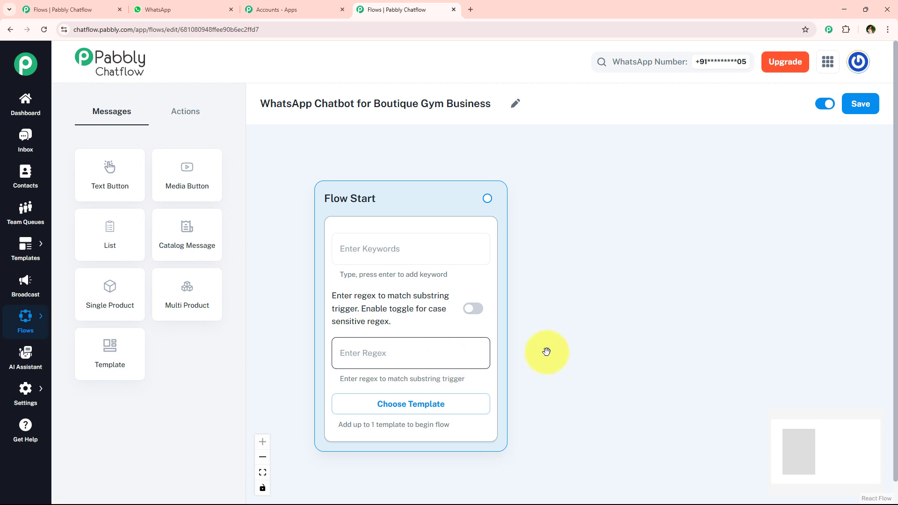
Add the trigger keywords Hey, Hello and Hi to the Flow Start block.
drag(545, 351, 548, 327)
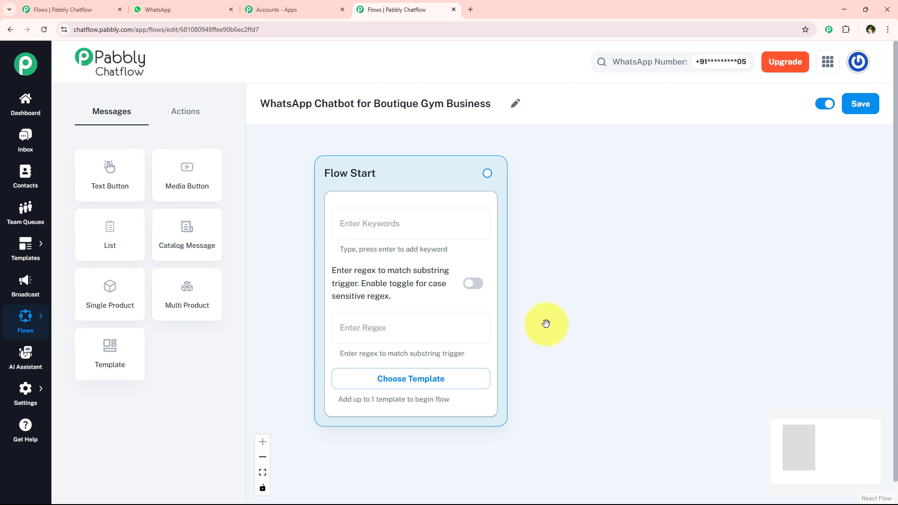
click(407, 216)
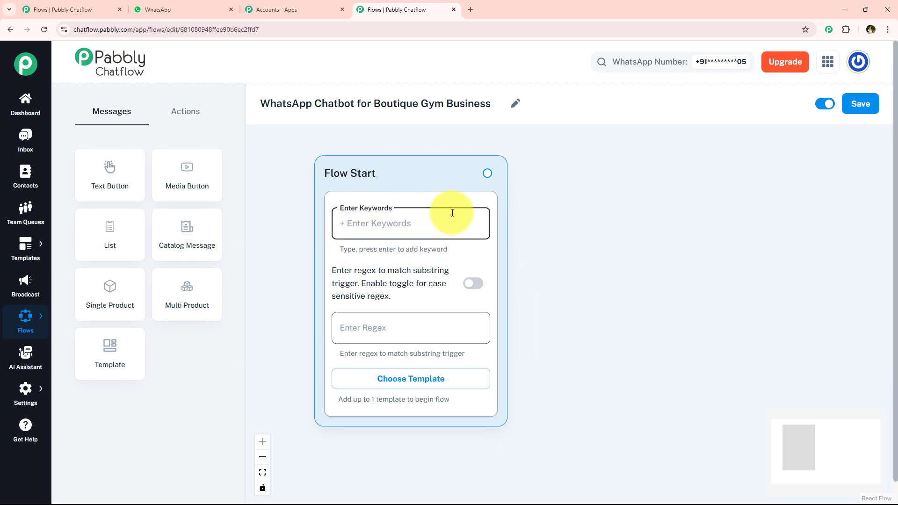
drag(401, 191, 394, 206)
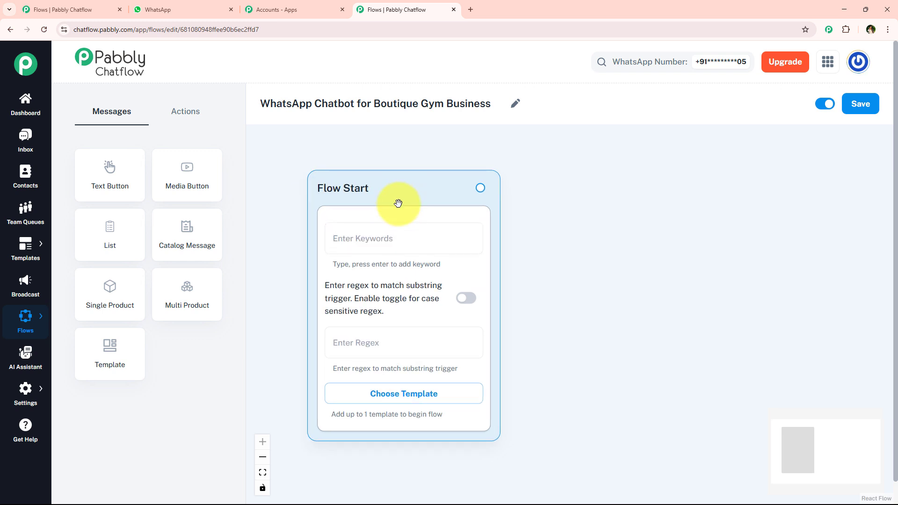
click(375, 233)
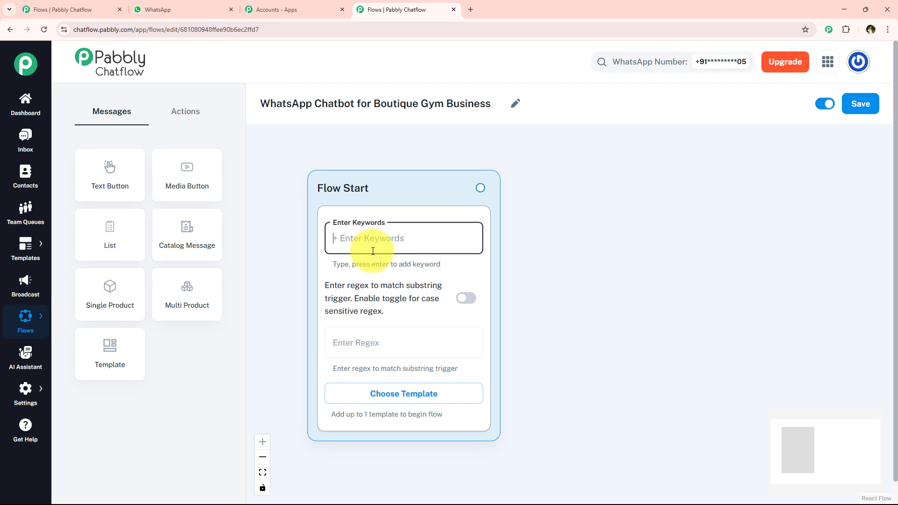
text(Hey)
key(Return)
text(H)
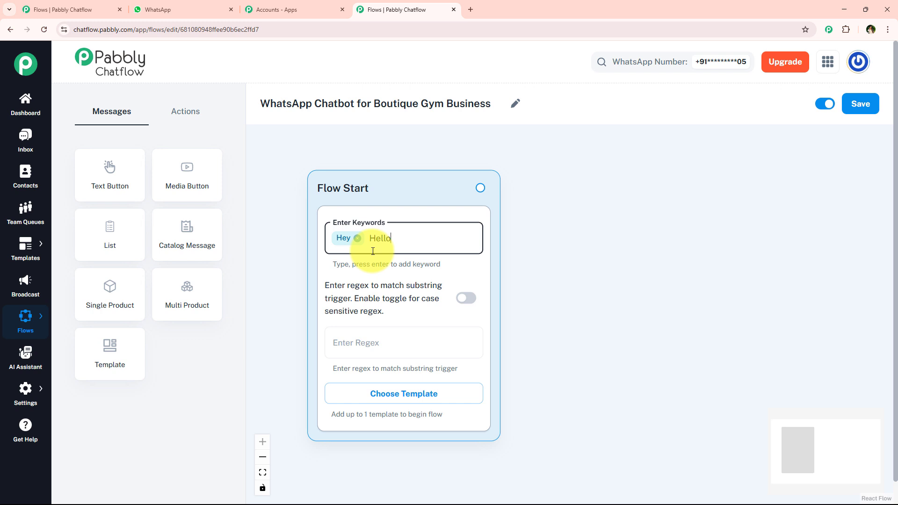
text(ello)
key(Return)
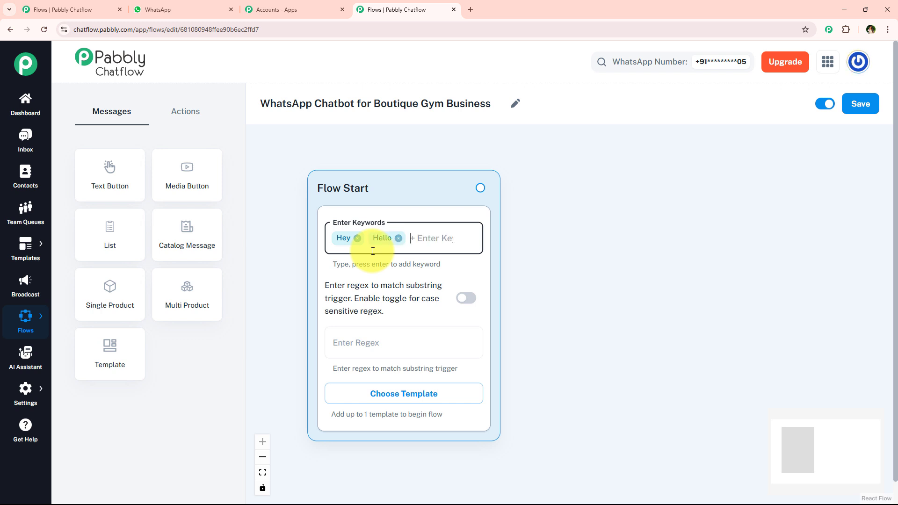
text(Hi)
key(Return)
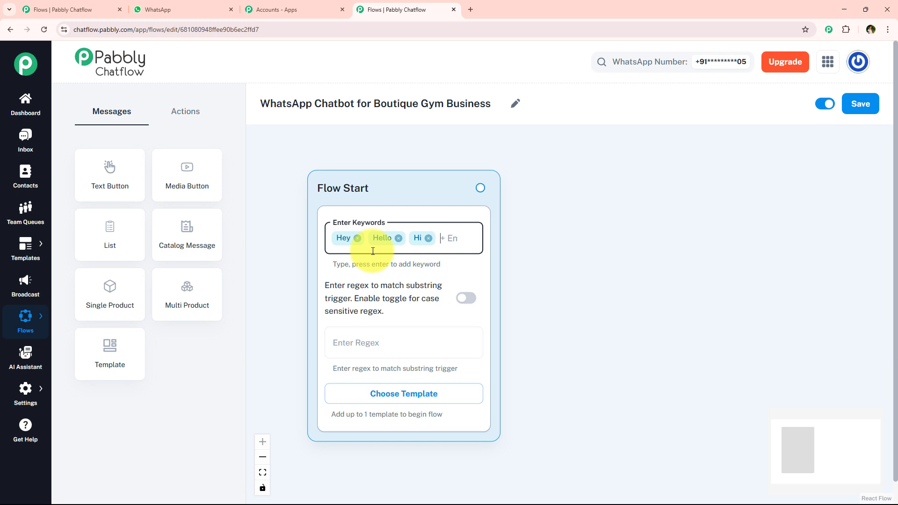
Add the further trigger keywords Gym and Boutique to the Flow Start block.
text(Gym)
key(Return)
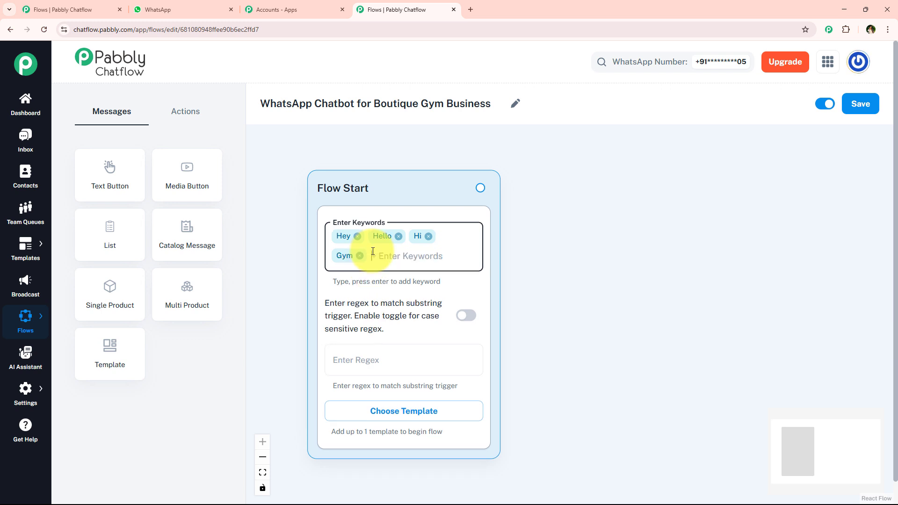
text(Boutique)
key(Return)
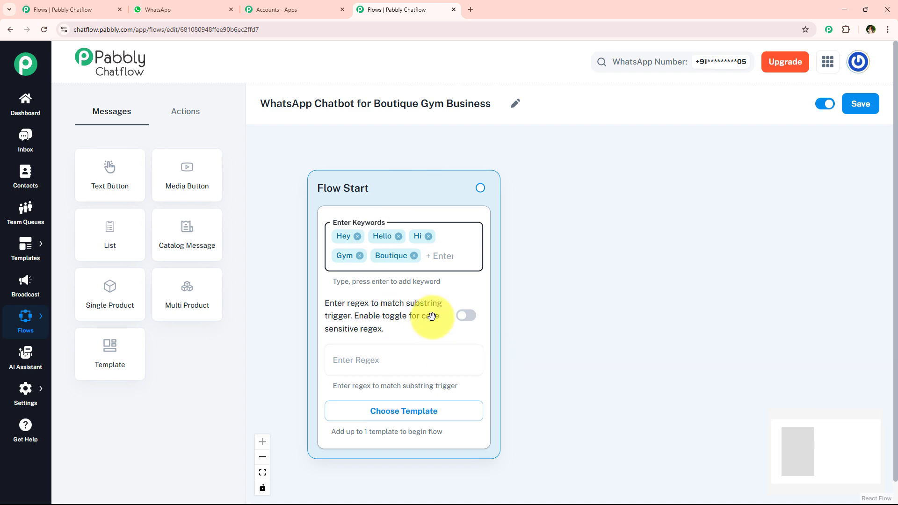
click(557, 248)
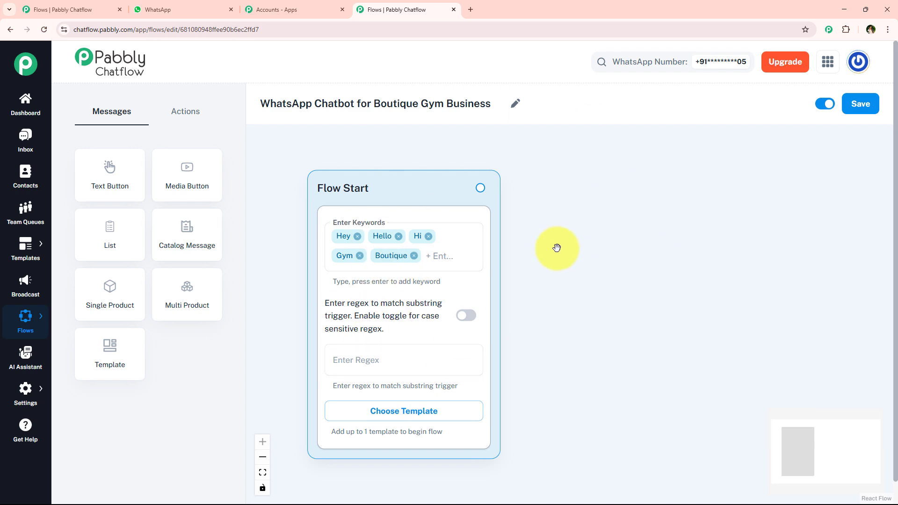
Switch to the sample WhatsApp chat and copy the opening message that asks for the customer's full name.
click(158, 9)
scroll(411, 281, up, 7)
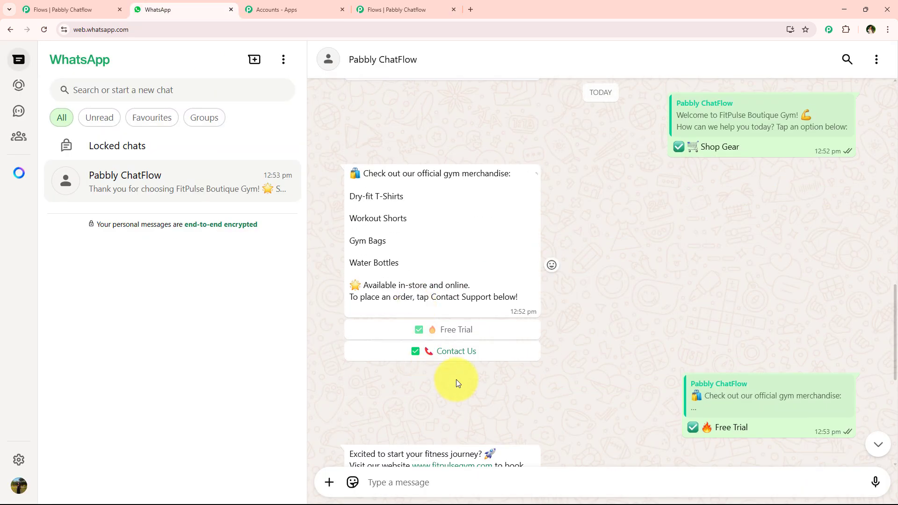
scroll(456, 380, up, 8)
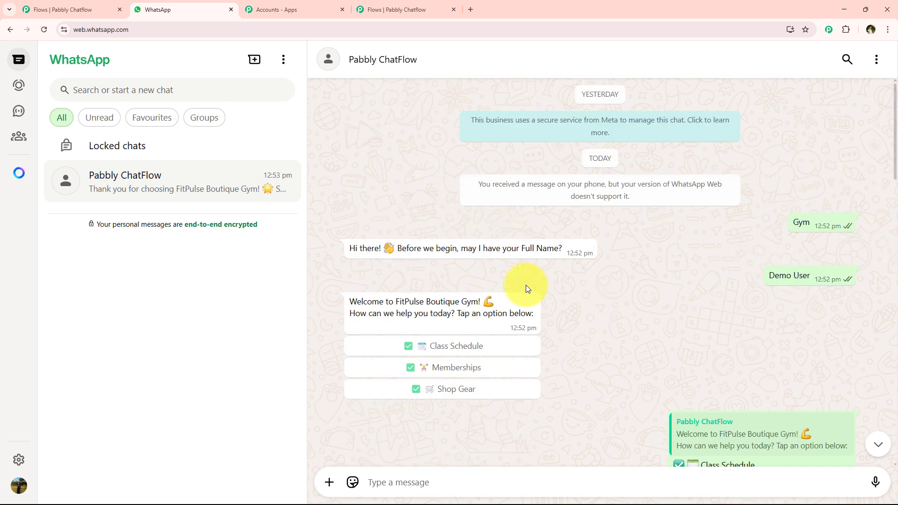
drag(347, 249, 571, 274)
key(ctrl+c)
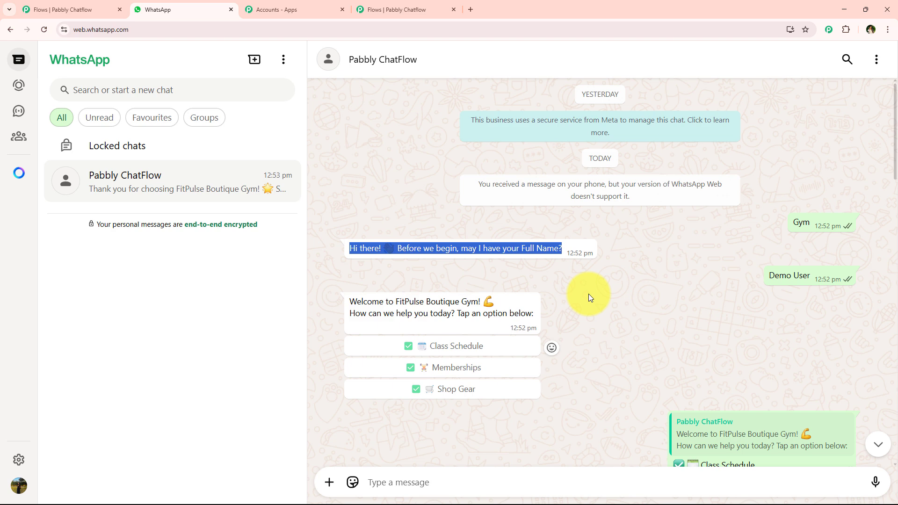
Return to the Pabbly Chatflow flow, add an Ask Question block beside Flow Start and connect Flow Start to it.
click(398, 9)
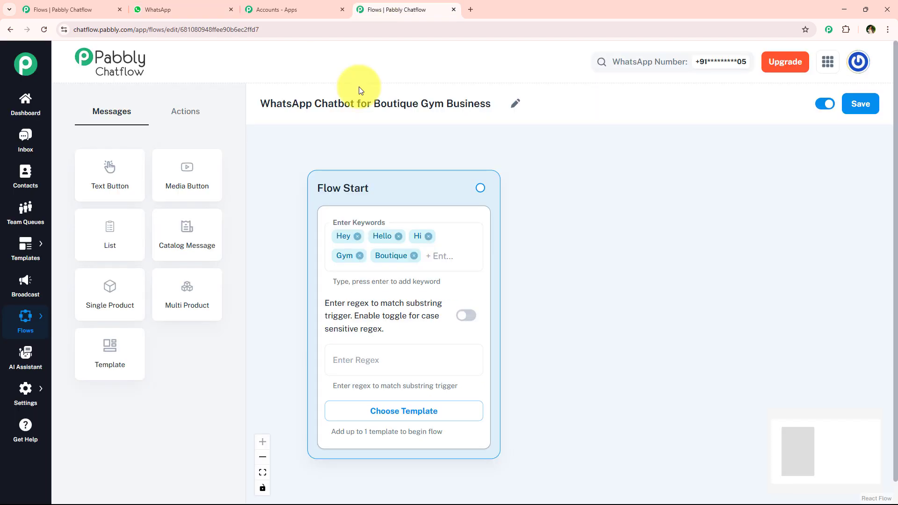
drag(566, 251, 466, 260)
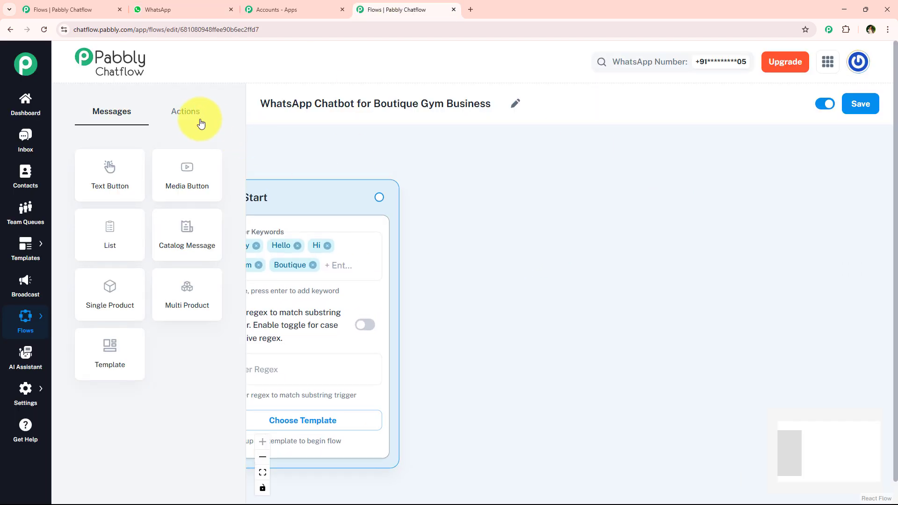
click(183, 121)
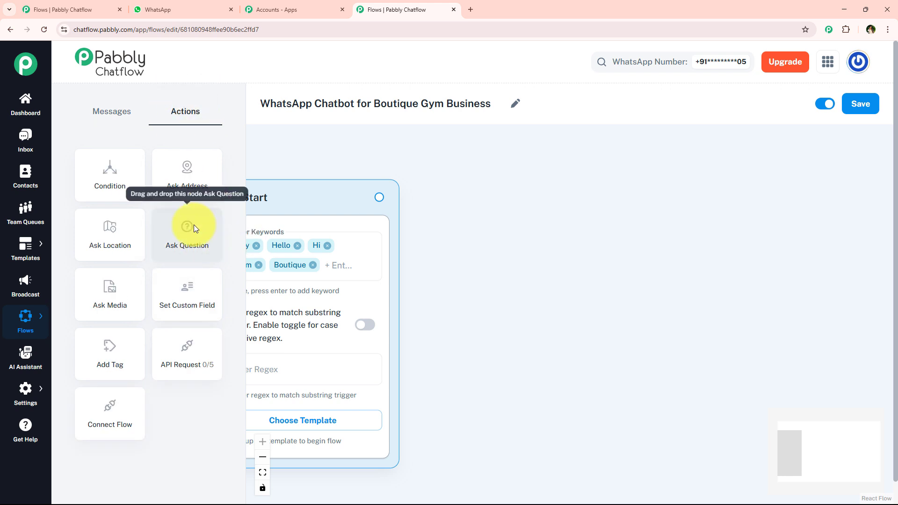
drag(190, 224, 520, 209)
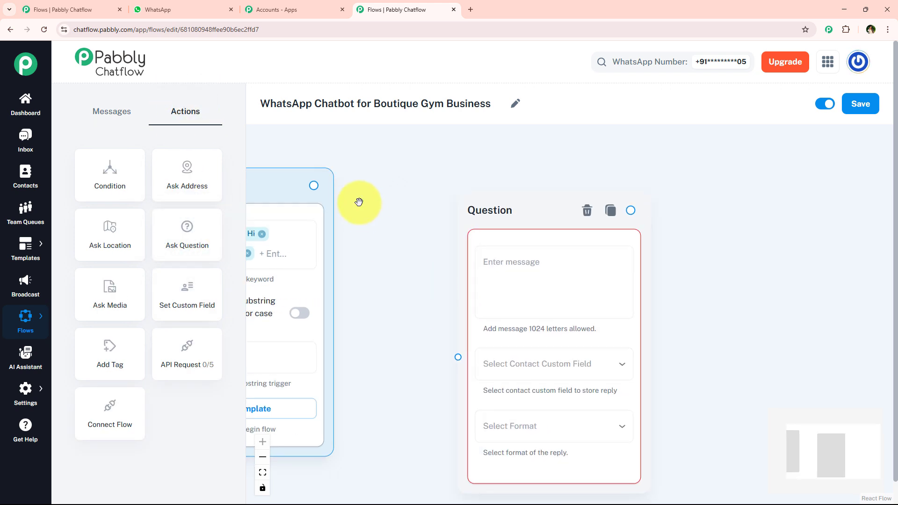
drag(314, 186, 459, 360)
drag(427, 297, 345, 285)
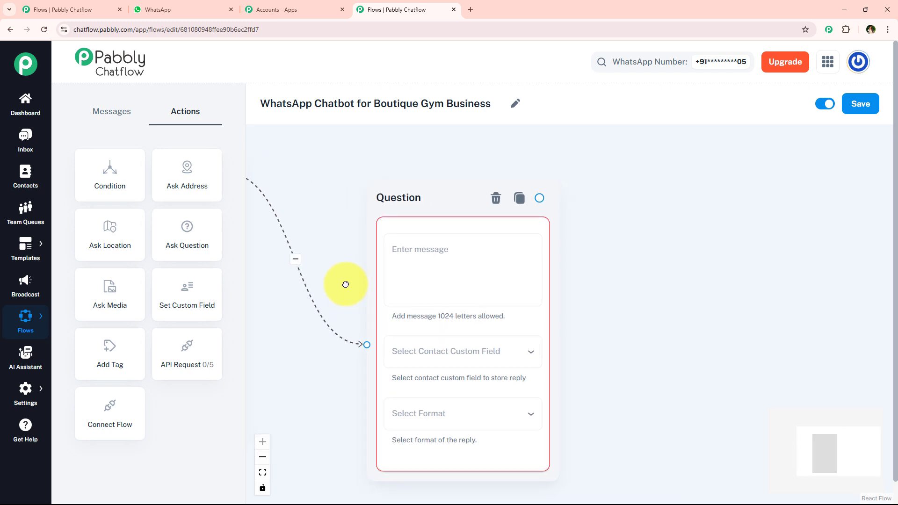
Paste "Hi there! 👋 Before we begin, may I have your Full Name?" as the Question block's message.
click(406, 254)
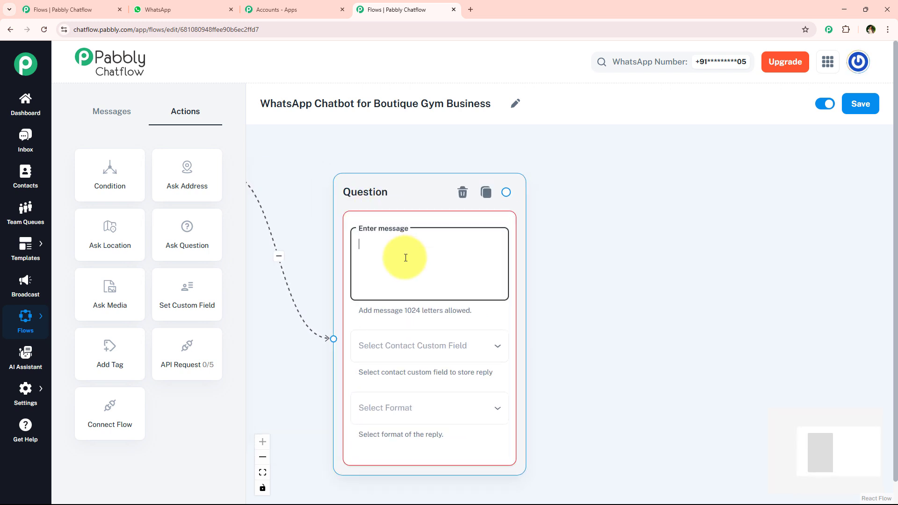
key(ctrl+v)
click(301, 260)
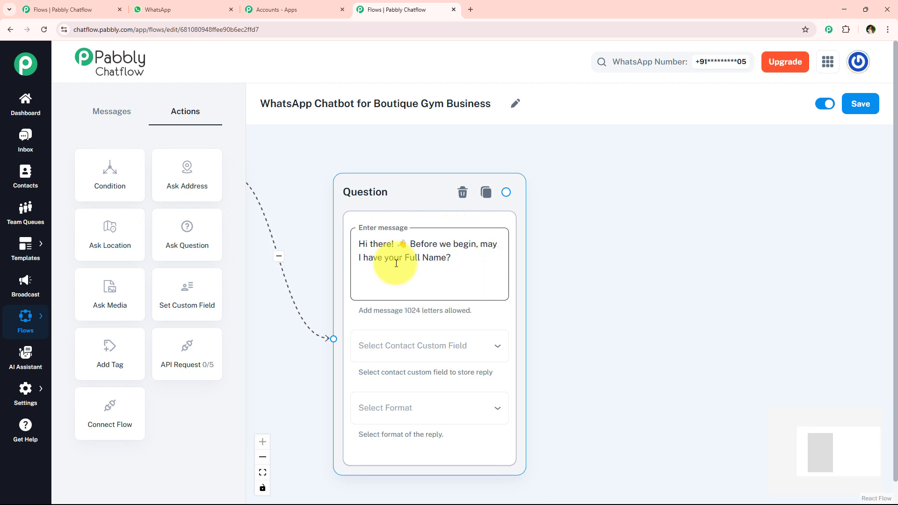
click(588, 326)
drag(587, 326, 546, 281)
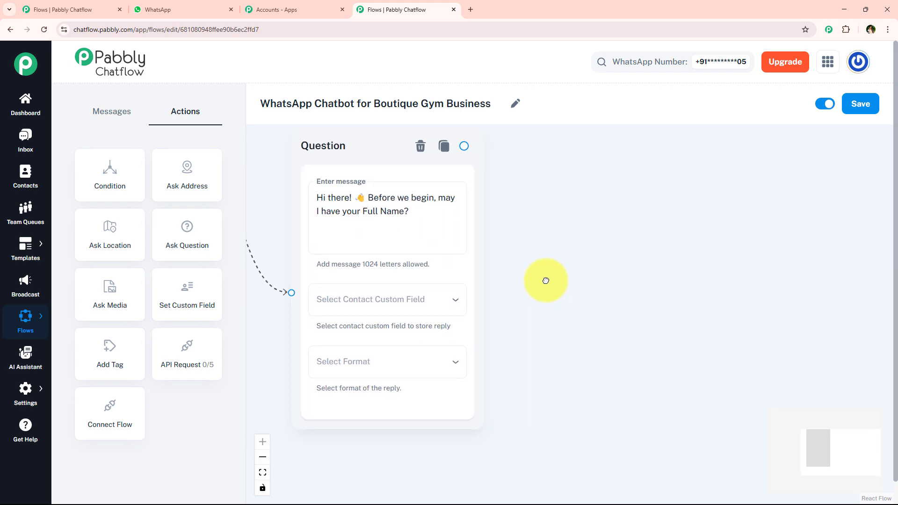
Look through the contact custom fields available for storing the Question block's reply and close the list without choosing one.
click(323, 300)
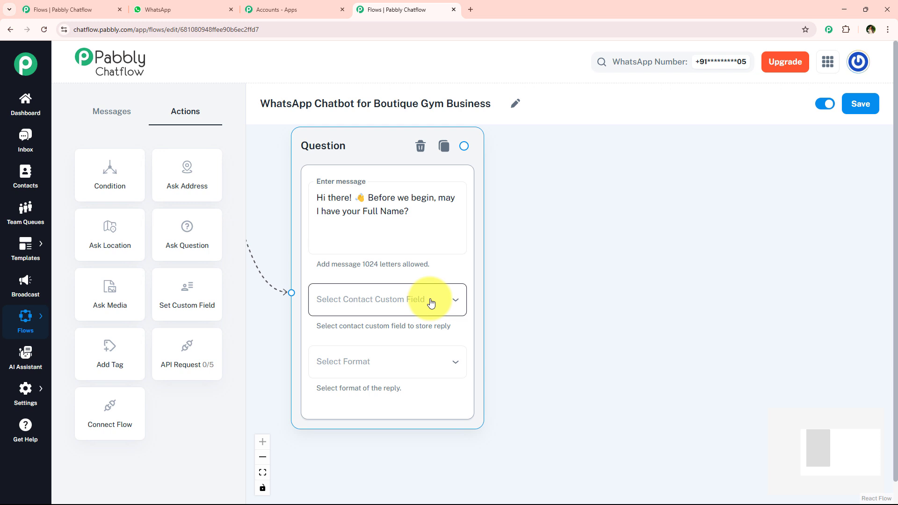
click(421, 304)
scroll(361, 377, down, 2)
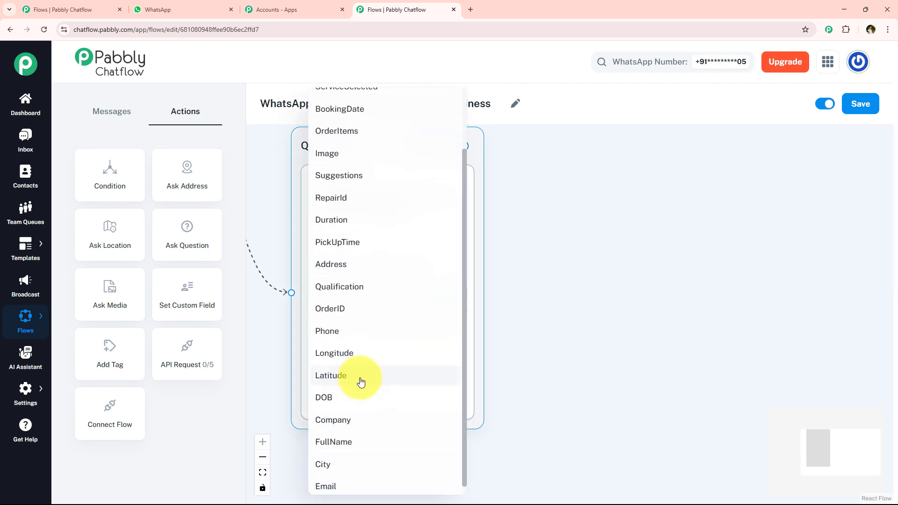
click(582, 271)
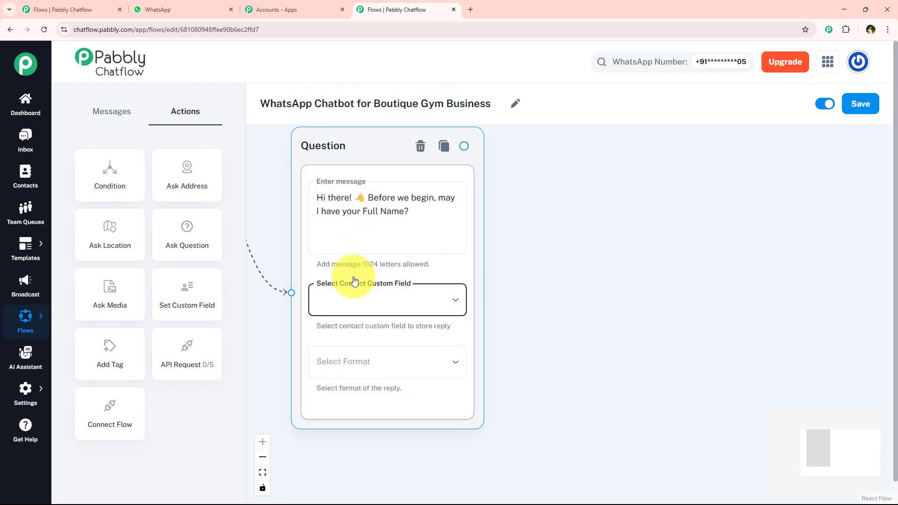
click(347, 296)
scroll(369, 328, down, 2)
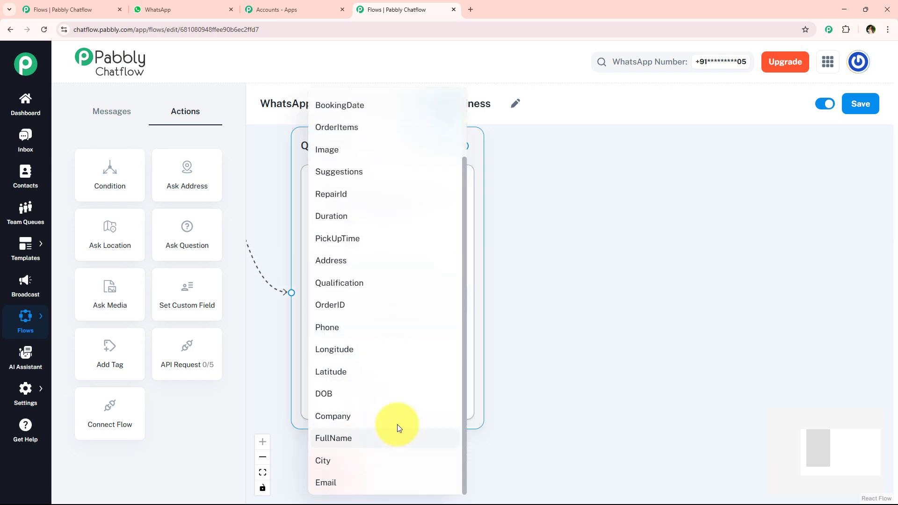
click(625, 147)
click(574, 264)
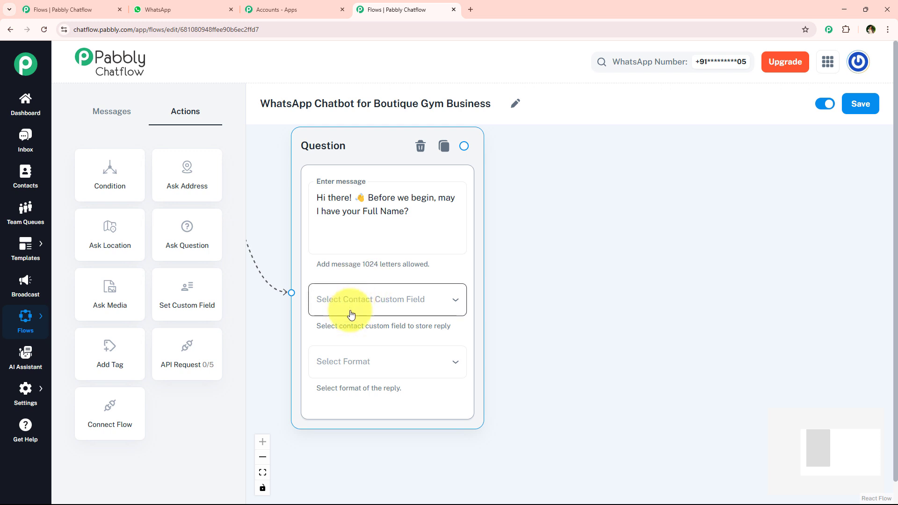
mouse_move(24, 393)
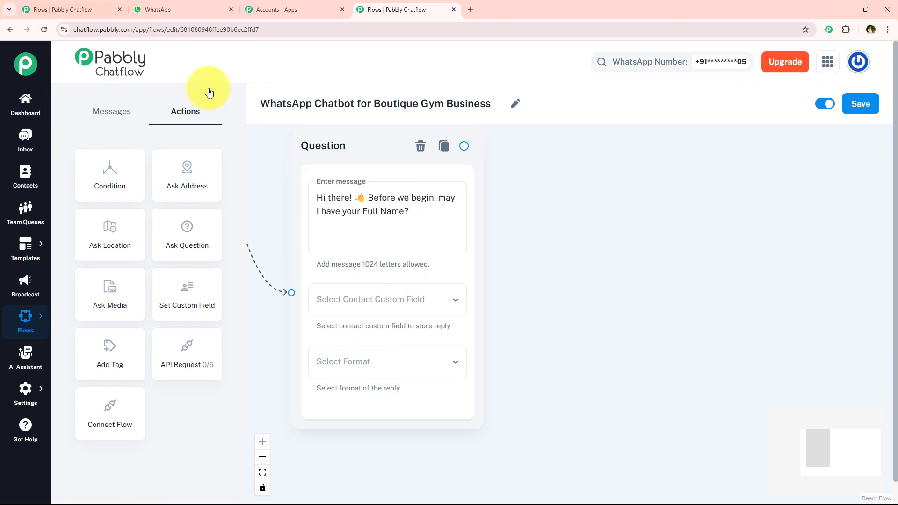
click(407, 299)
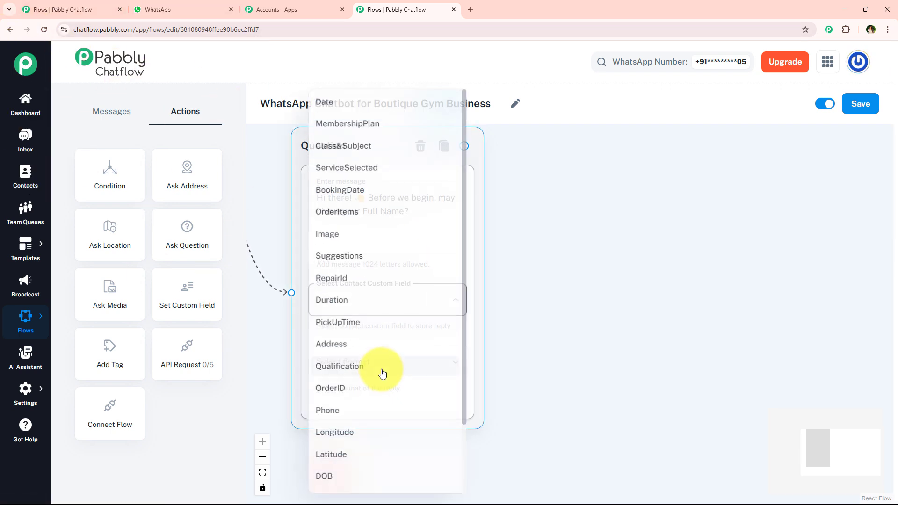
scroll(380, 371, down, 2)
click(509, 417)
Store the Question block's reply in the FullName custom field and set the reply format to Text.
click(374, 307)
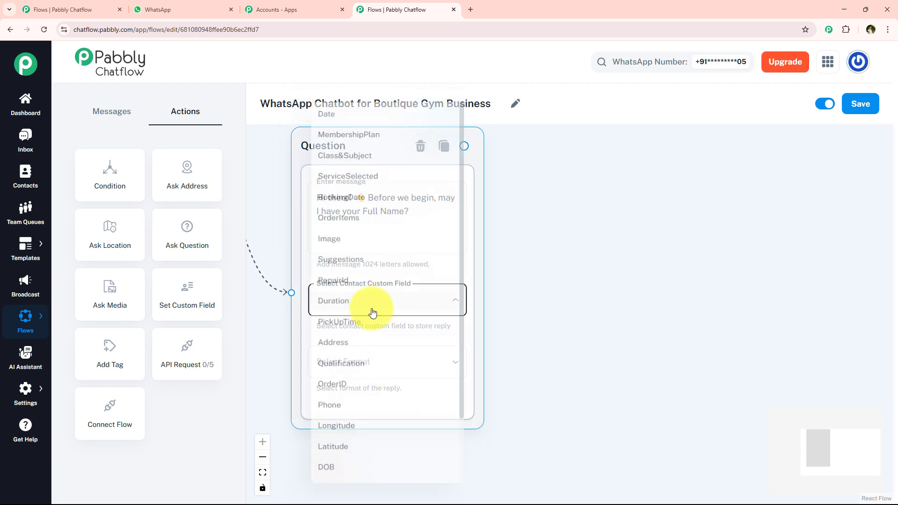
scroll(369, 384, down, 3)
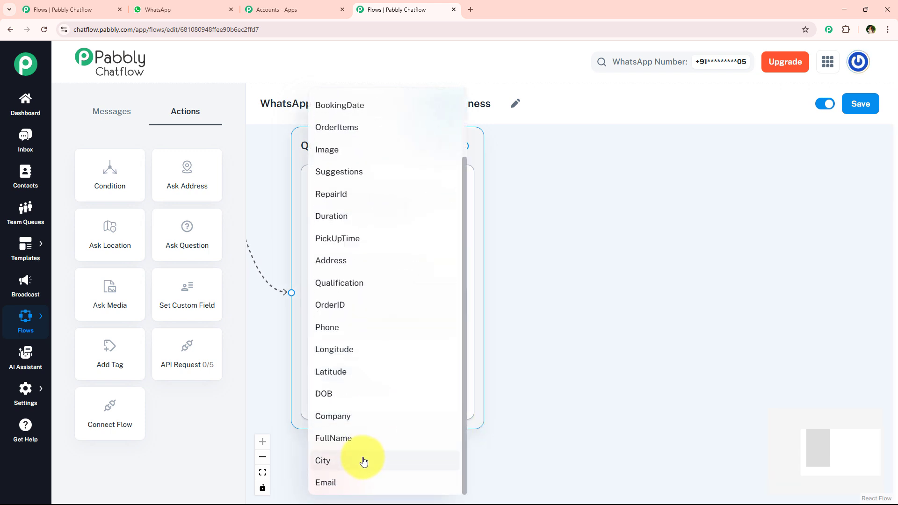
click(388, 442)
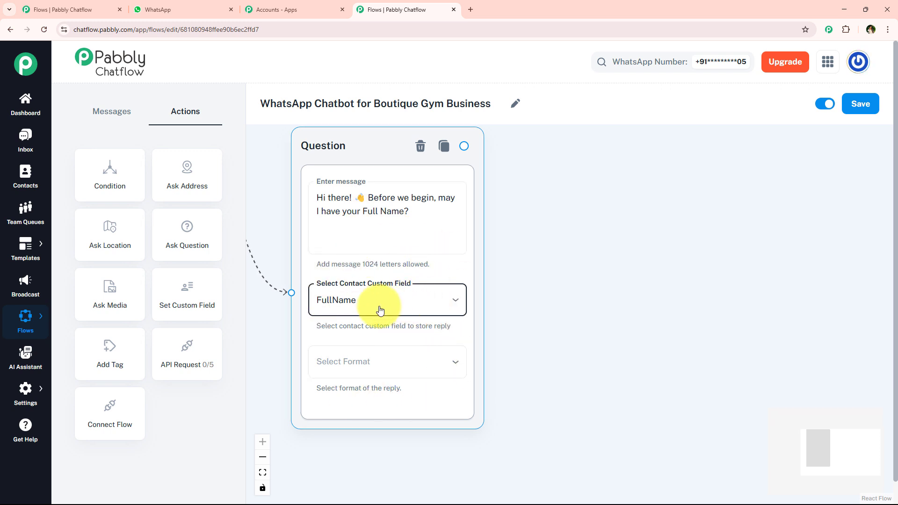
click(408, 375)
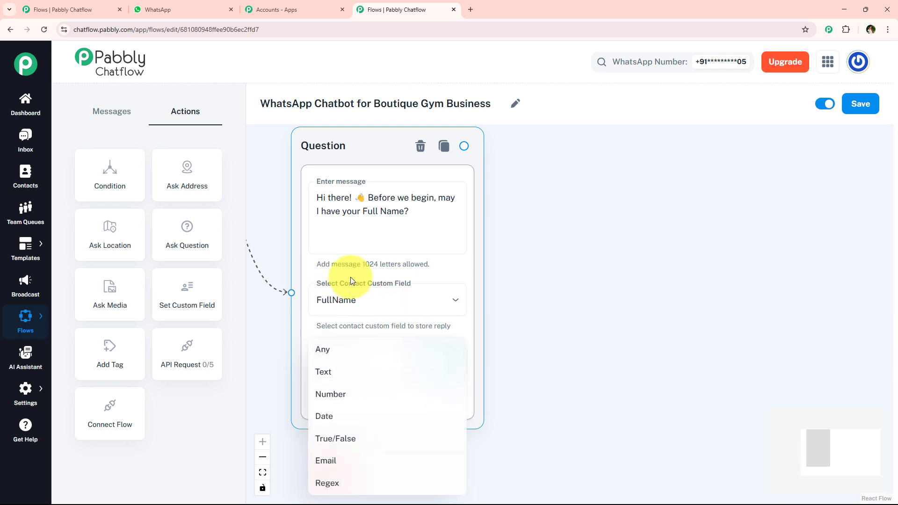
click(328, 373)
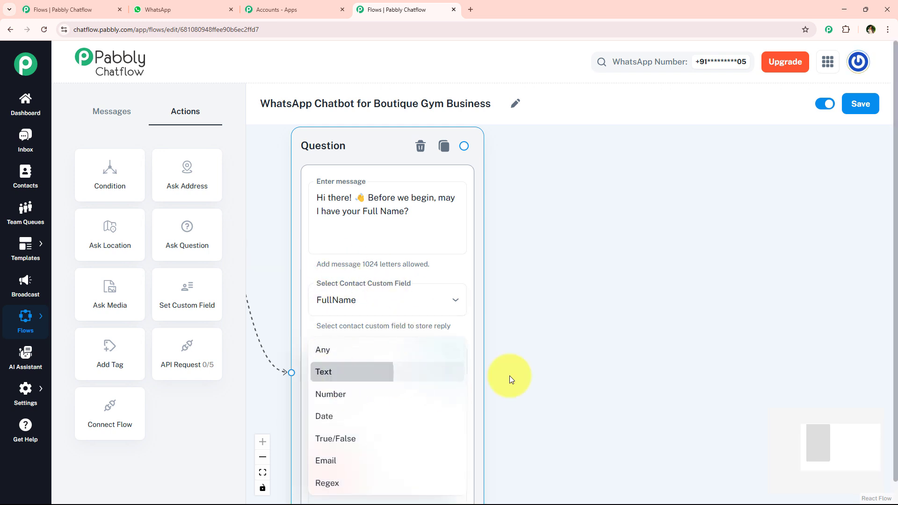
Try 5 as the Question block's number of attempts and set it back to 1, leaving the validation message empty.
drag(532, 369, 517, 297)
drag(507, 345, 505, 282)
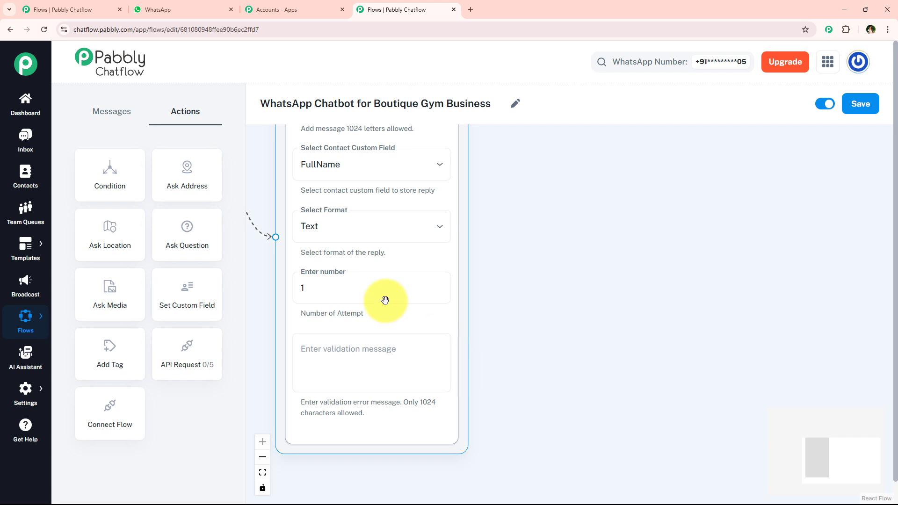
click(365, 289)
key(BackSpace)
text(5)
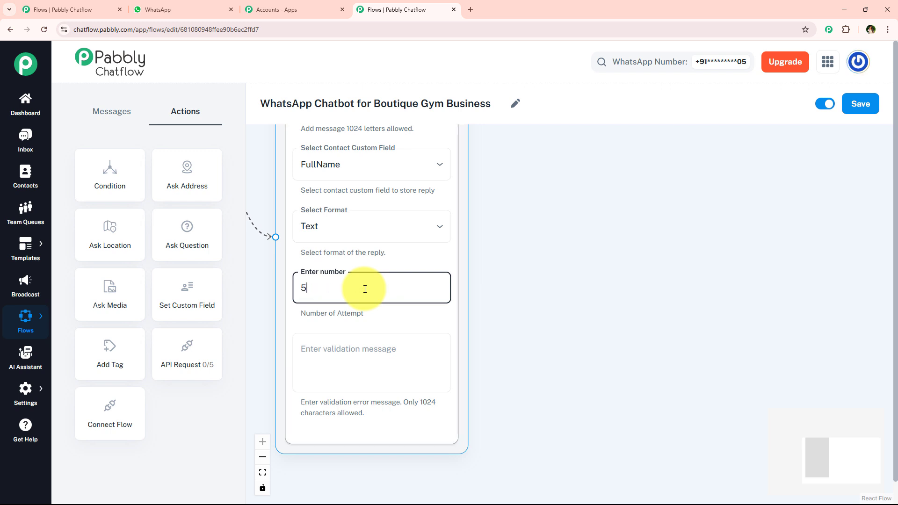
key(BackSpace)
text(1)
click(380, 358)
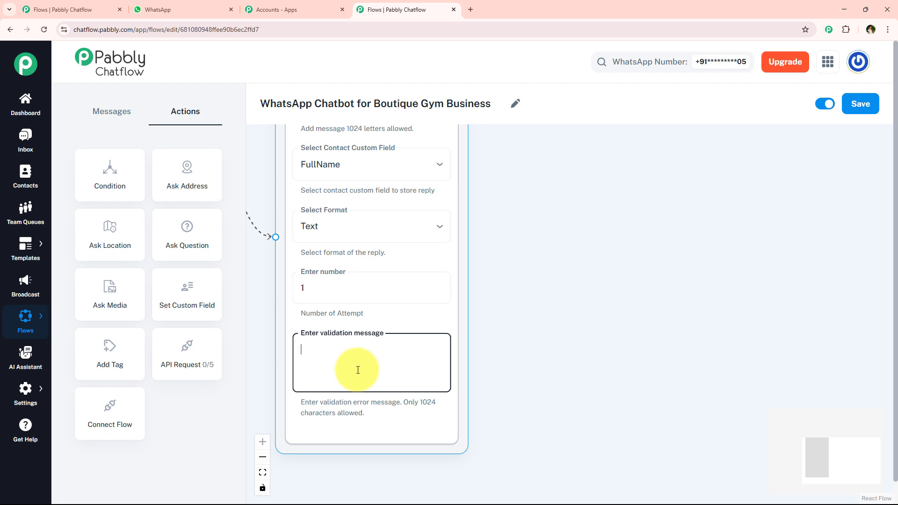
click(521, 311)
double_click(377, 289)
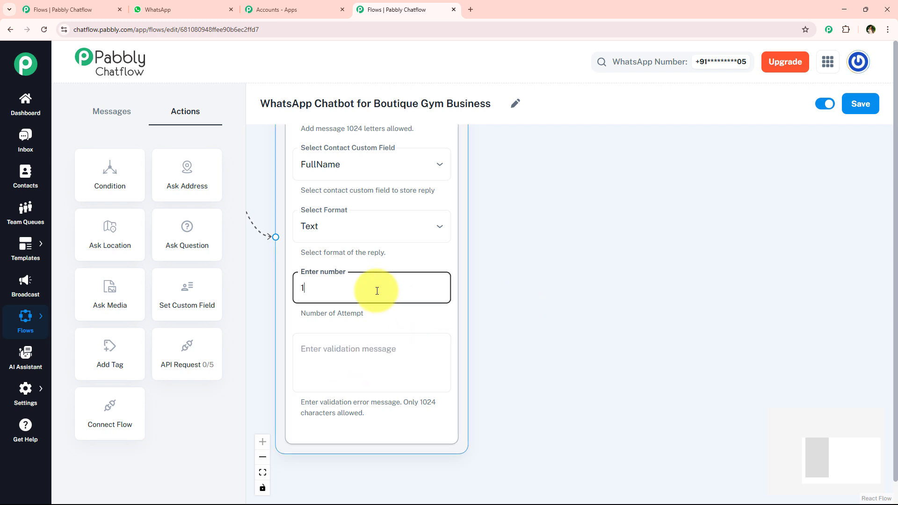
text(2)
key(BackSpace)
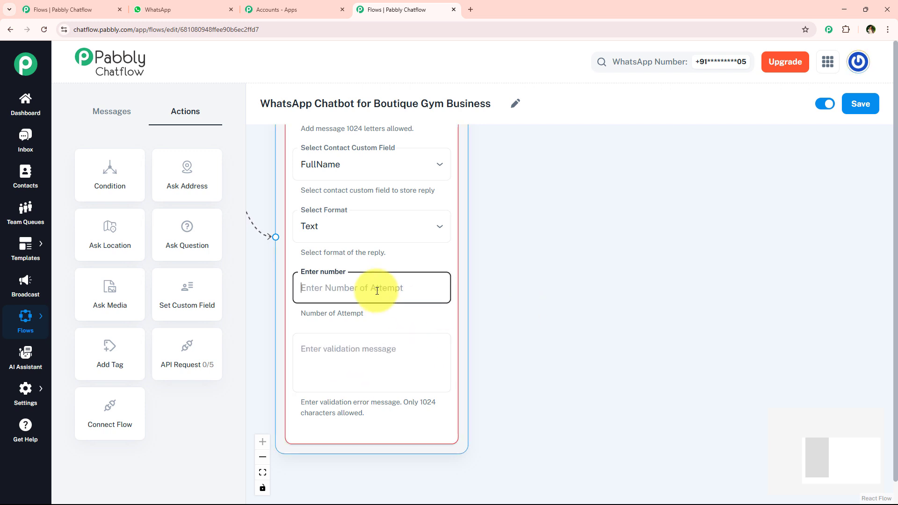
text(1)
click(554, 304)
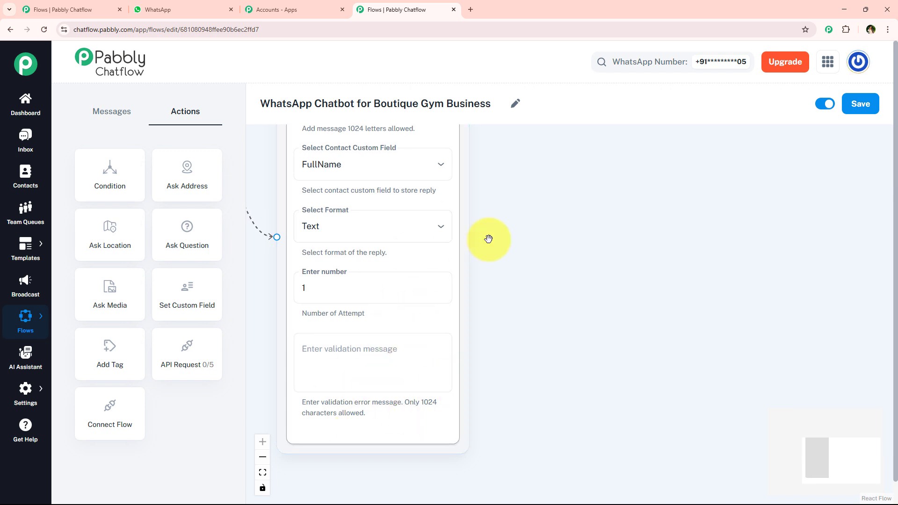
Copy the "Welcome to FitPulse Boutique Gym!" message text from the WhatsApp sample chat and return to the Pabbly Chatflow flow.
scroll(487, 237, down, 3)
scroll(489, 239, down, 1)
drag(507, 215, 432, 312)
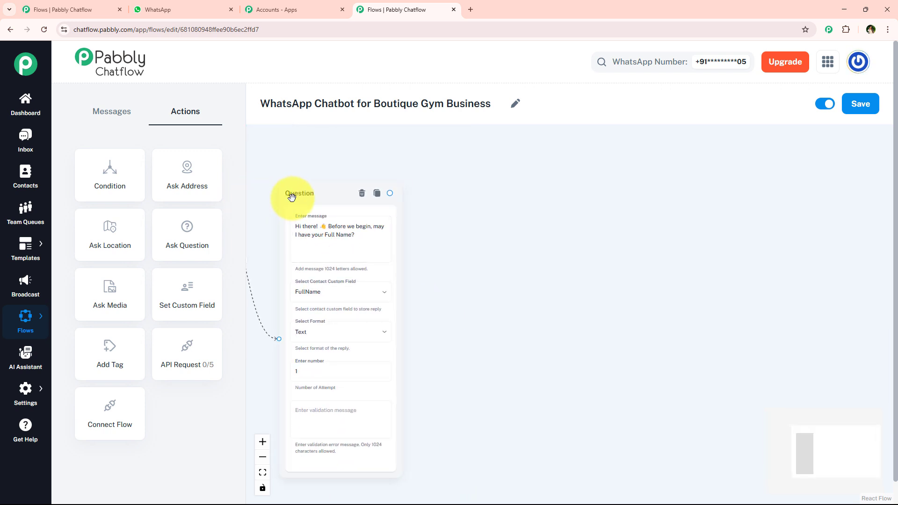
drag(301, 196, 302, 185)
click(158, 10)
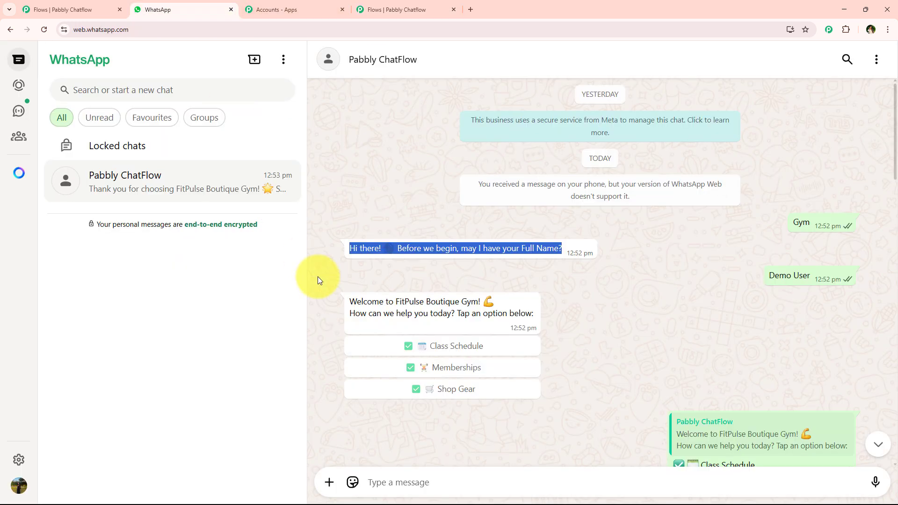
click(415, 268)
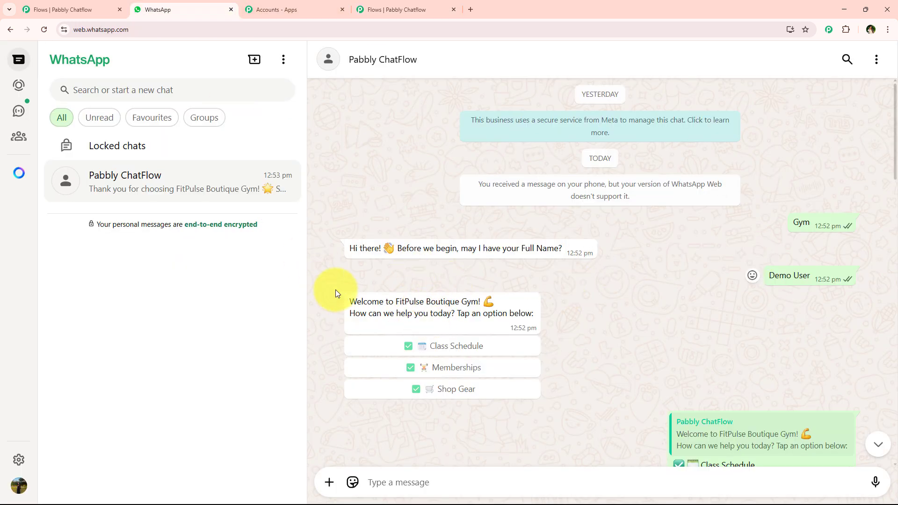
drag(336, 291, 539, 317)
key(ctrl+c)
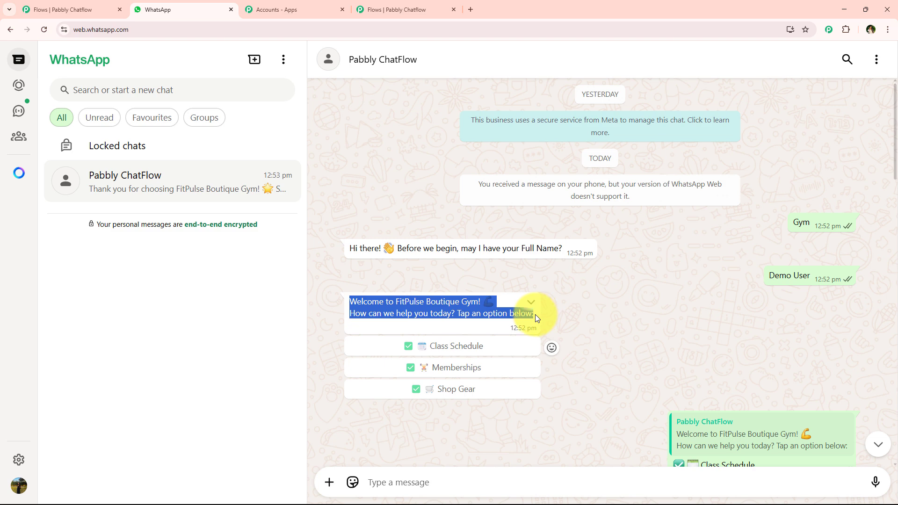
click(446, 4)
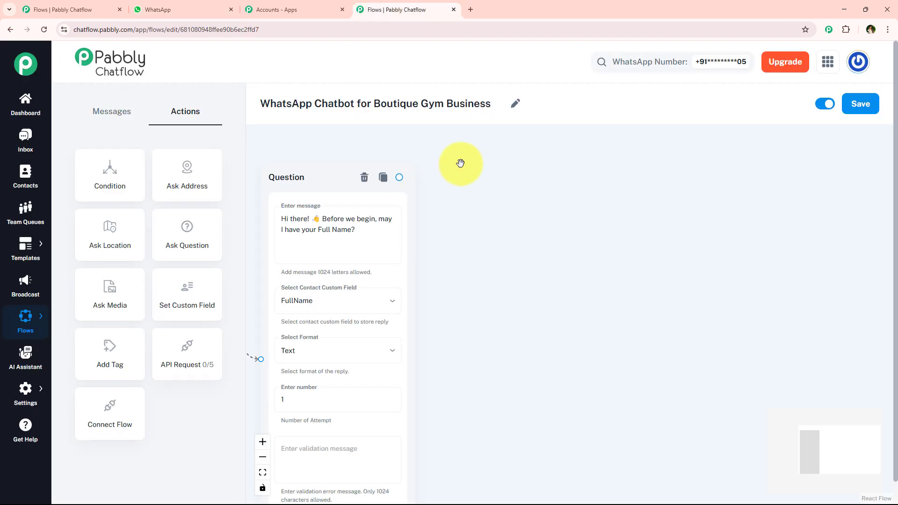
Connect the Question block to a new Text + Button message and paste the copied FitPulse Boutique Gym welcome text into it.
drag(399, 178, 515, 189)
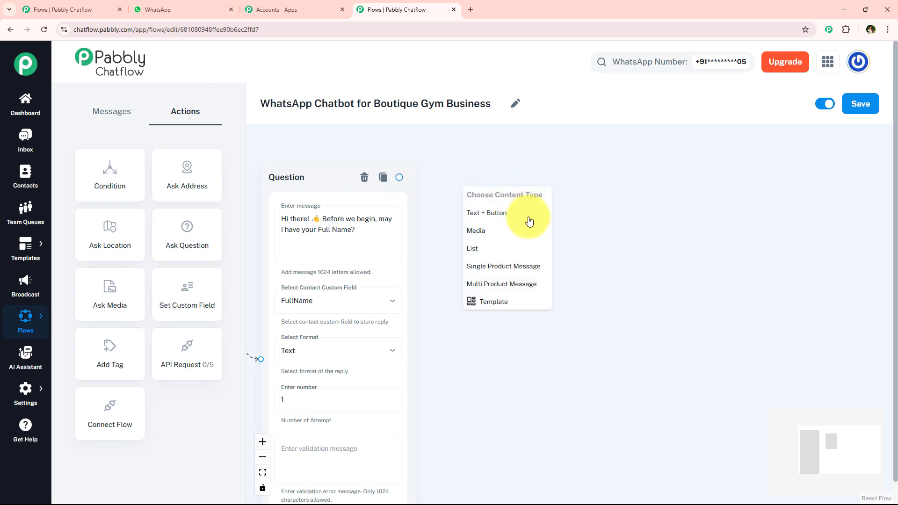
scroll(519, 196, up, 2)
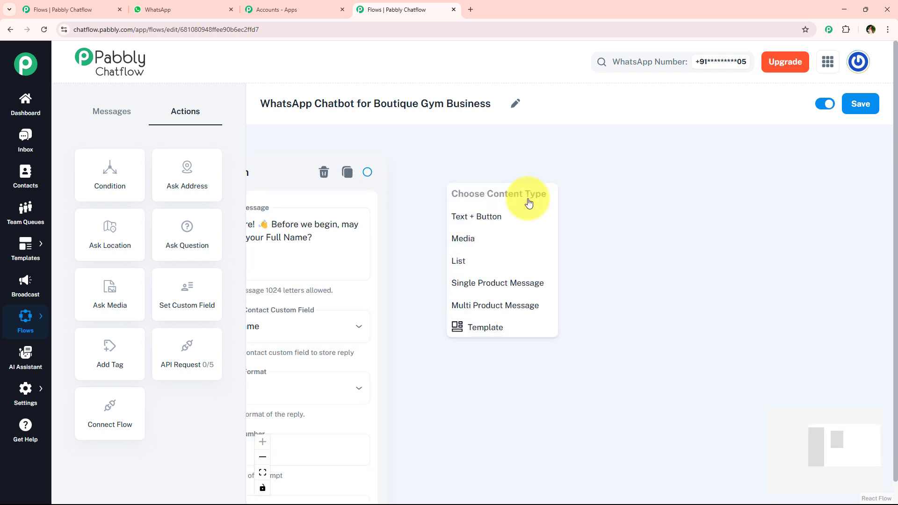
click(491, 216)
click(492, 306)
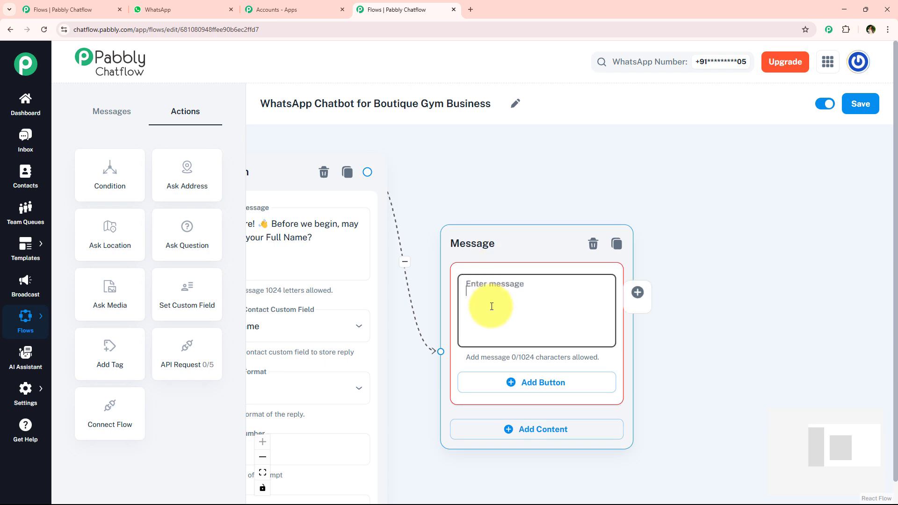
key(ctrl+v)
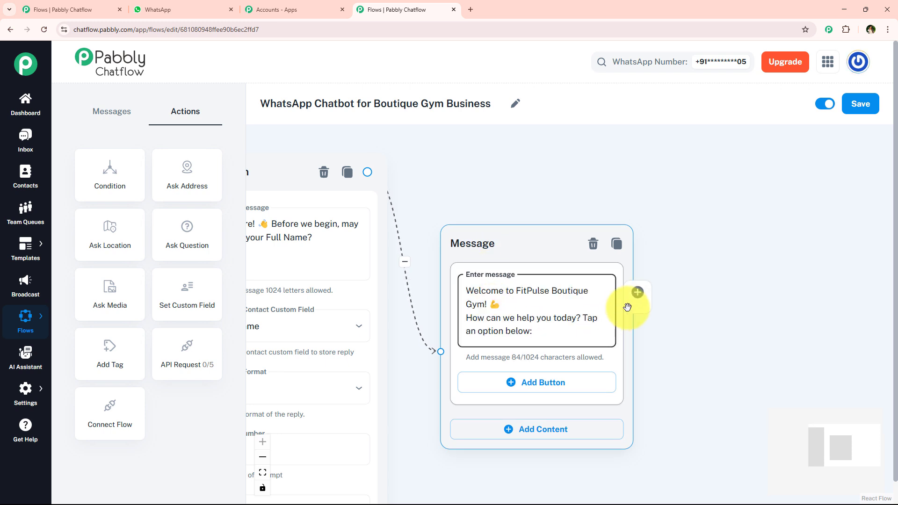
Check the welcome message's options in the WhatsApp sample chat and add three empty buttons to the welcome Message block.
drag(693, 346, 635, 313)
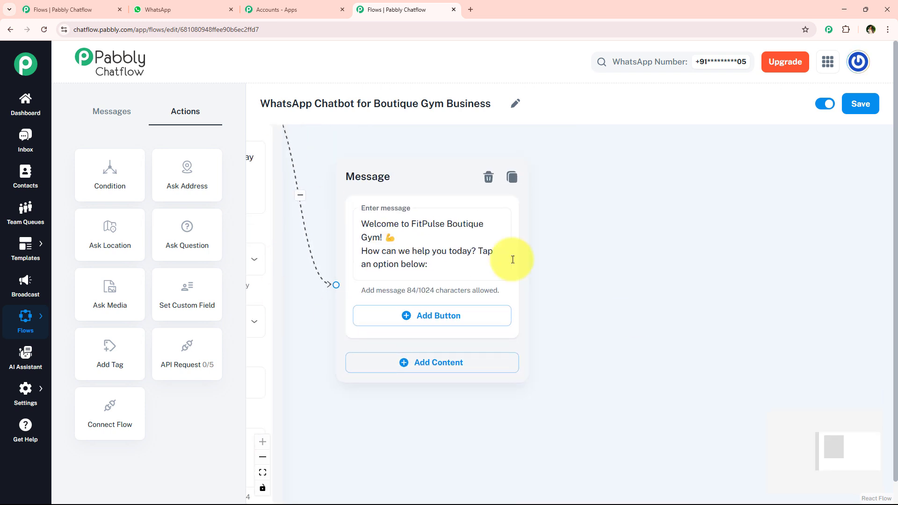
click(181, 8)
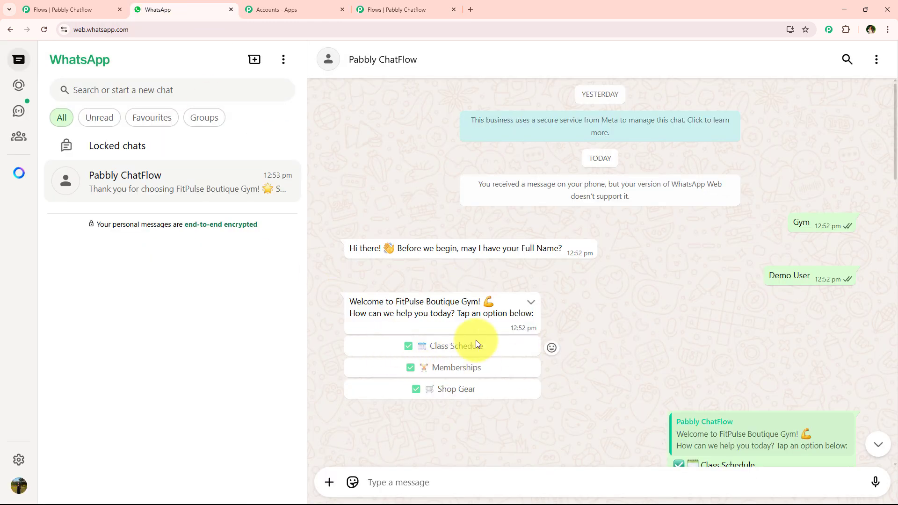
click(428, 9)
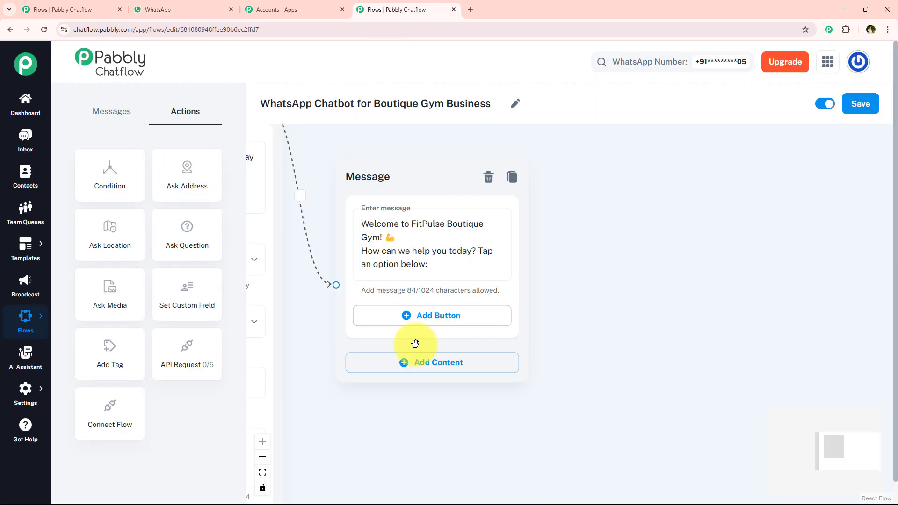
drag(602, 363, 589, 329)
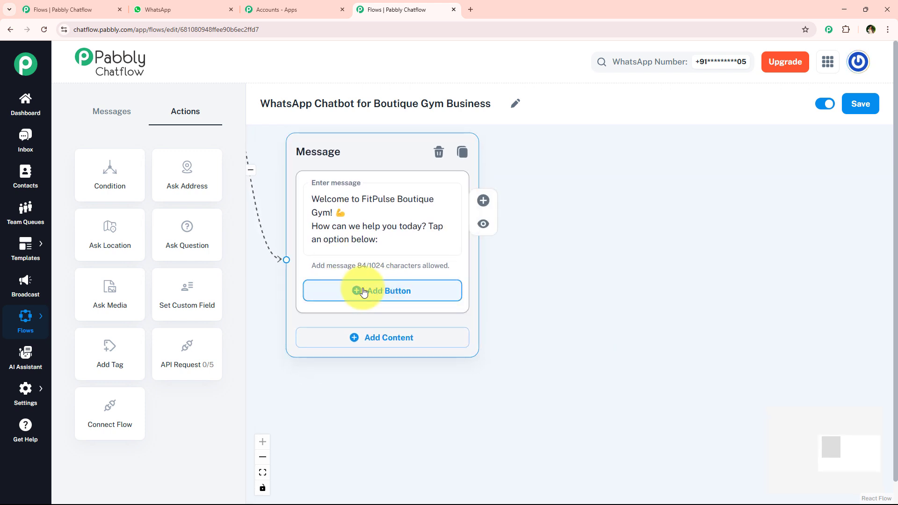
click(392, 292)
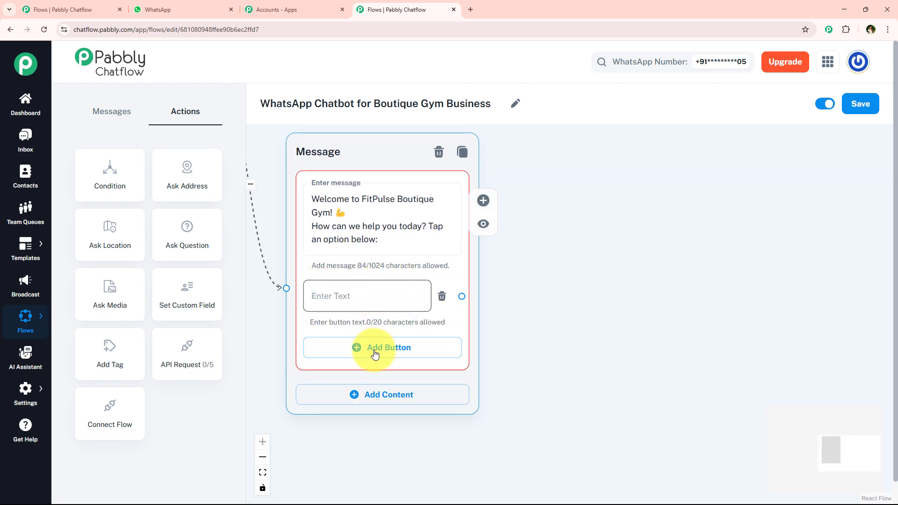
click(369, 349)
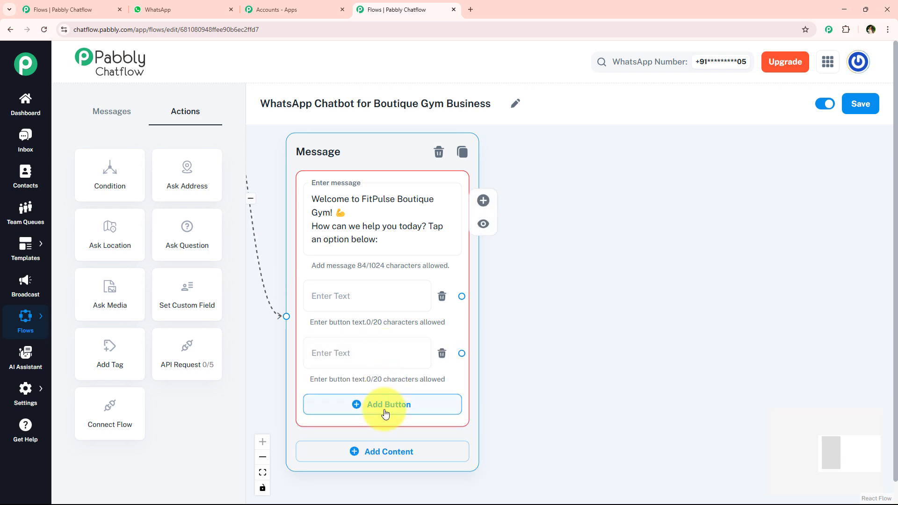
click(385, 410)
Label the welcome message's three buttons "✅ 🗓️ Class Schedule", "✅ 🏋️ Memberships" and "✅ 🛒 Shop Gear" in that order.
drag(539, 376, 544, 345)
click(378, 267)
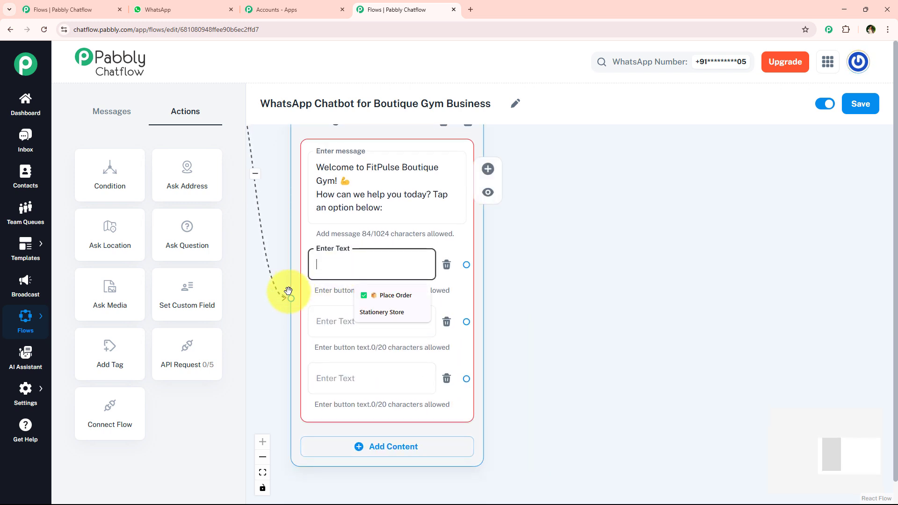
click(285, 354)
click(350, 250)
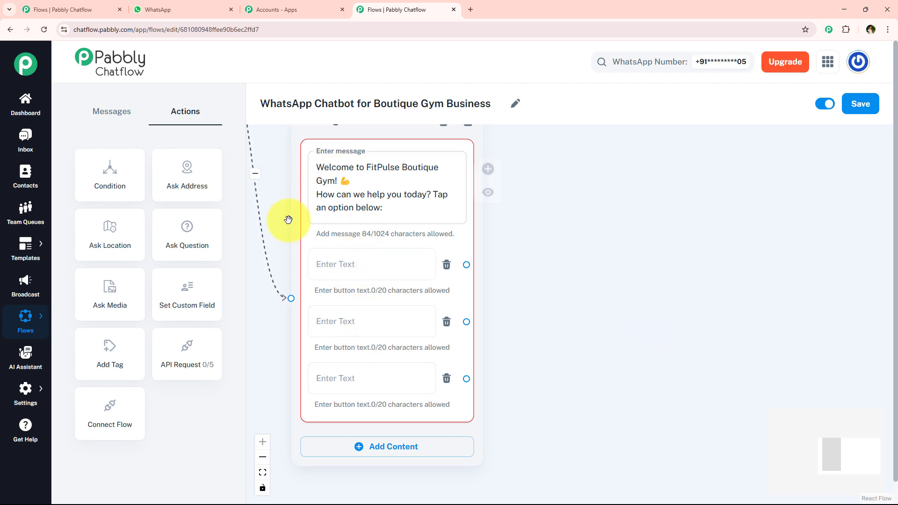
click(344, 262)
text(✅ 🗓️ Class Schedule)
key(ctrl+a)
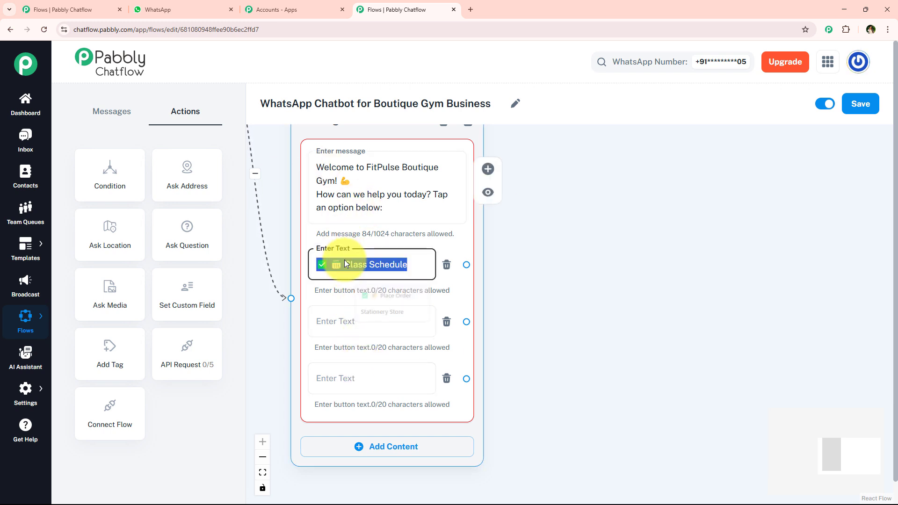
key(Tab)
text(✅ 🏋️ Memberships)
key(ctrl+a)
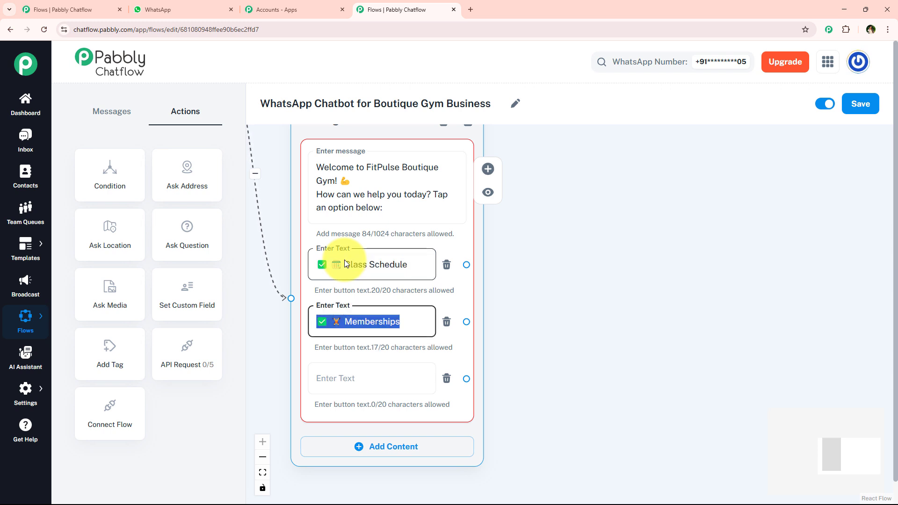
key(Tab)
text(✅ 🛒 Shop Gear)
key(ctrl+a)
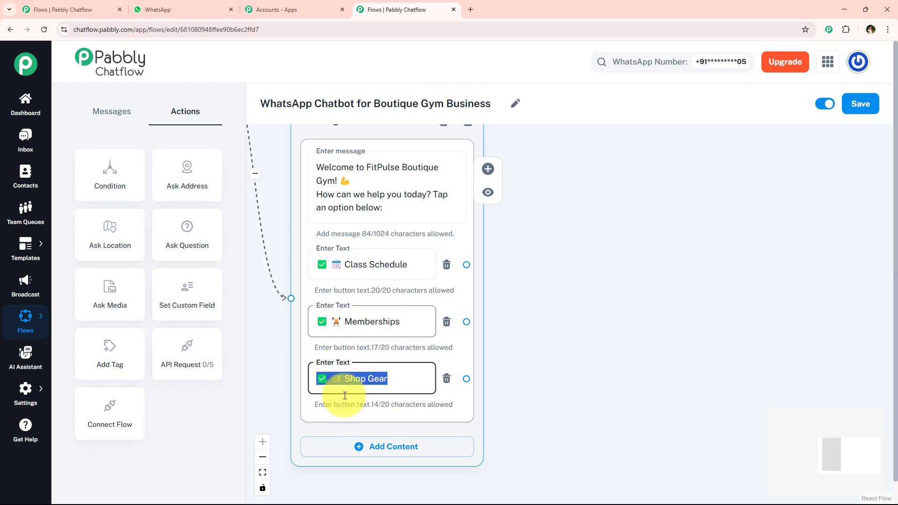
click(631, 317)
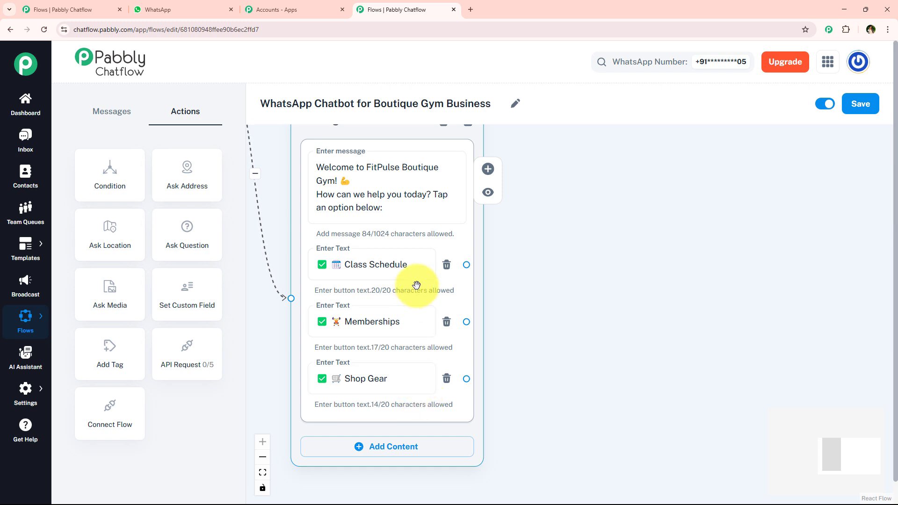
Connect the Class Schedule button to a new Text + Button message and place it above and beside the welcome message.
scroll(543, 290, down, 1)
drag(544, 291, 490, 304)
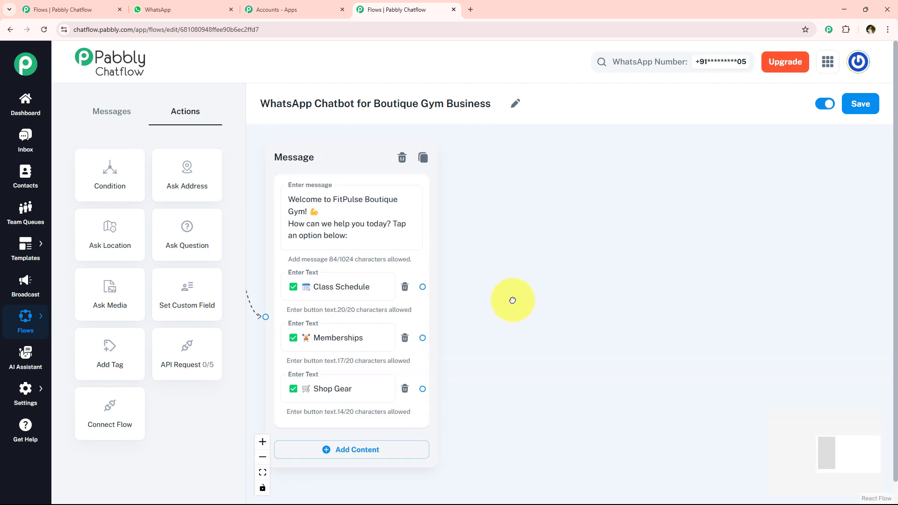
drag(530, 274, 495, 288)
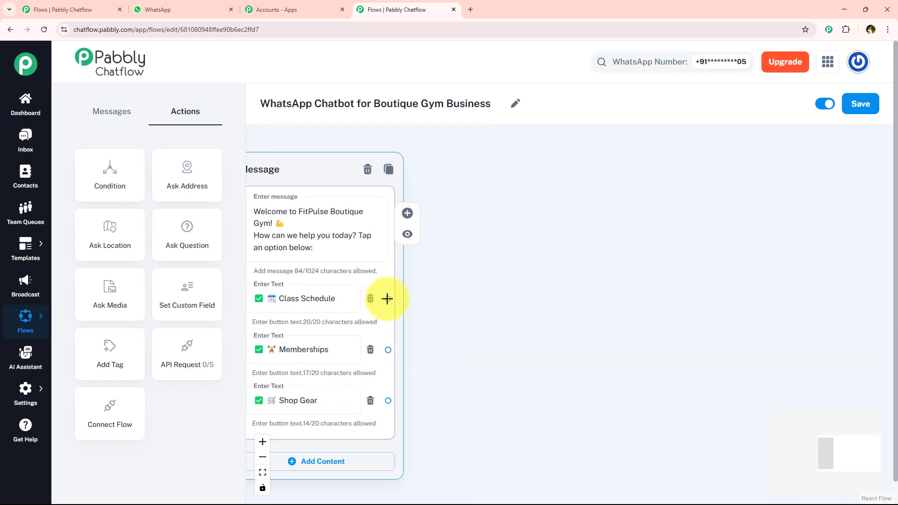
drag(387, 298, 469, 187)
click(519, 216)
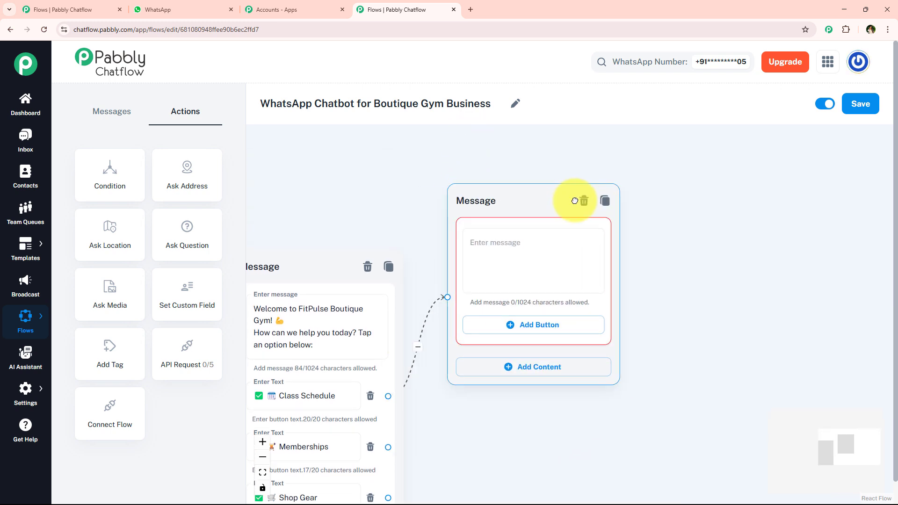
drag(575, 200, 619, 191)
Copy the "Here's our latest class schedule" message from the WhatsApp sample chat and paste it into the new Message block.
scroll(408, 263, up, 1)
drag(404, 251, 403, 155)
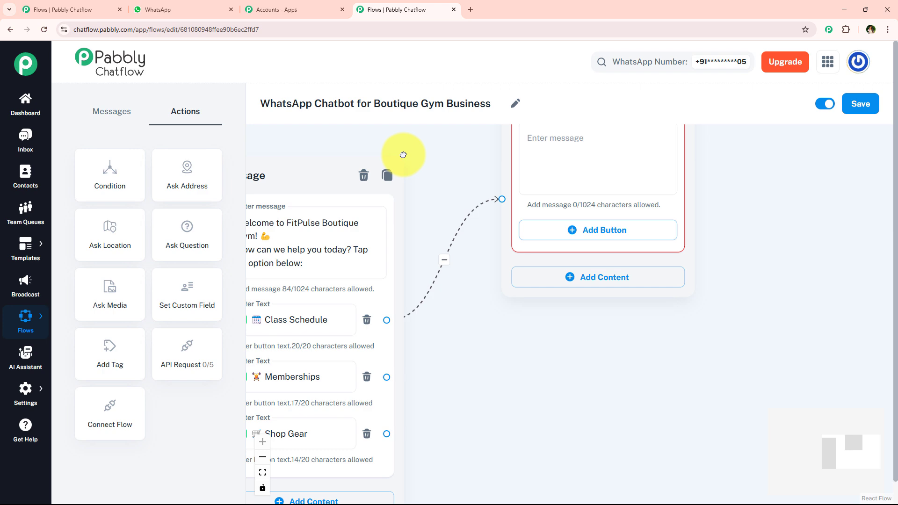
click(169, 5)
scroll(531, 280, down, 5)
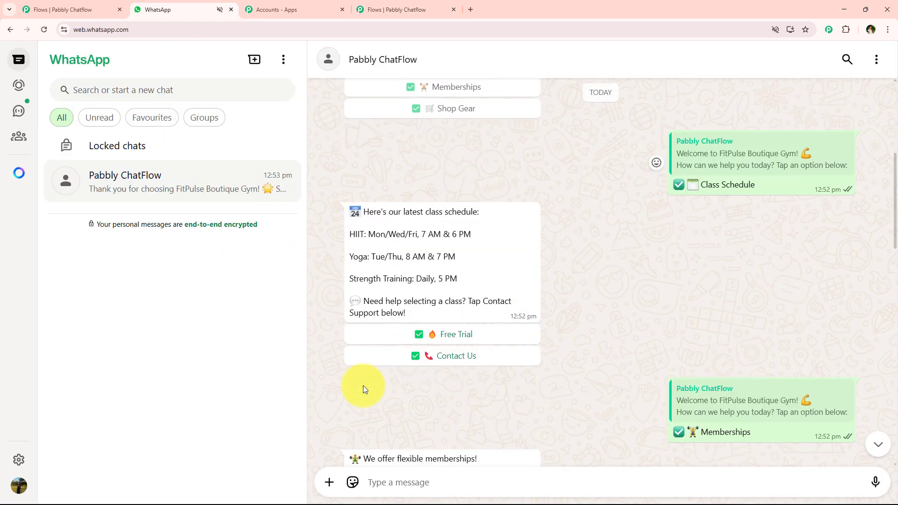
drag(335, 204, 433, 297)
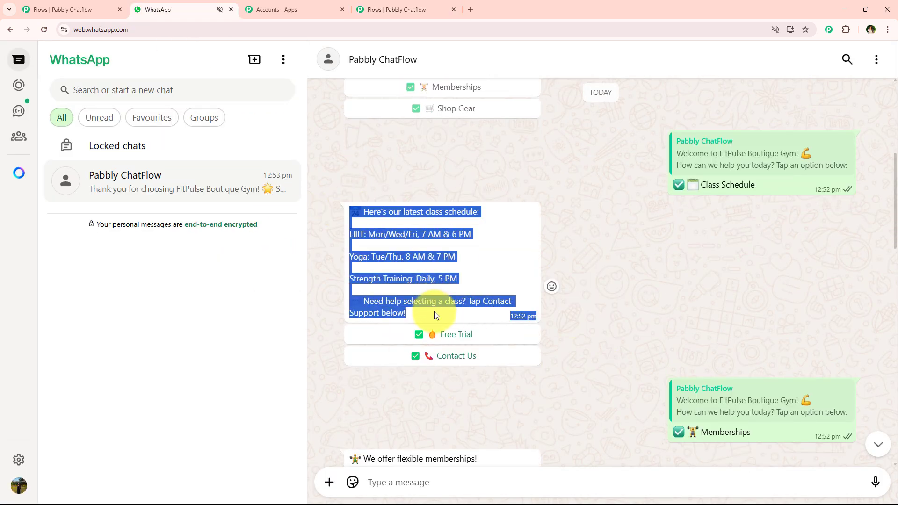
click(421, 9)
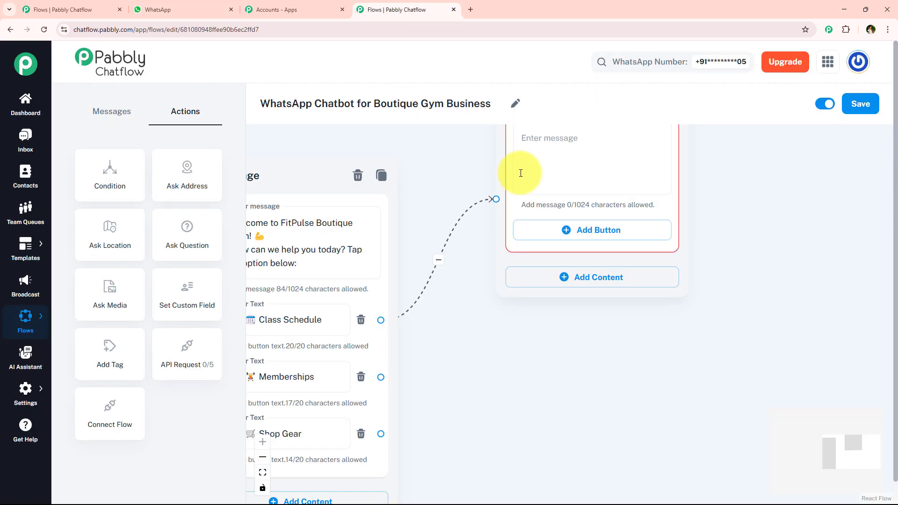
click(550, 173)
key(ctrl+v)
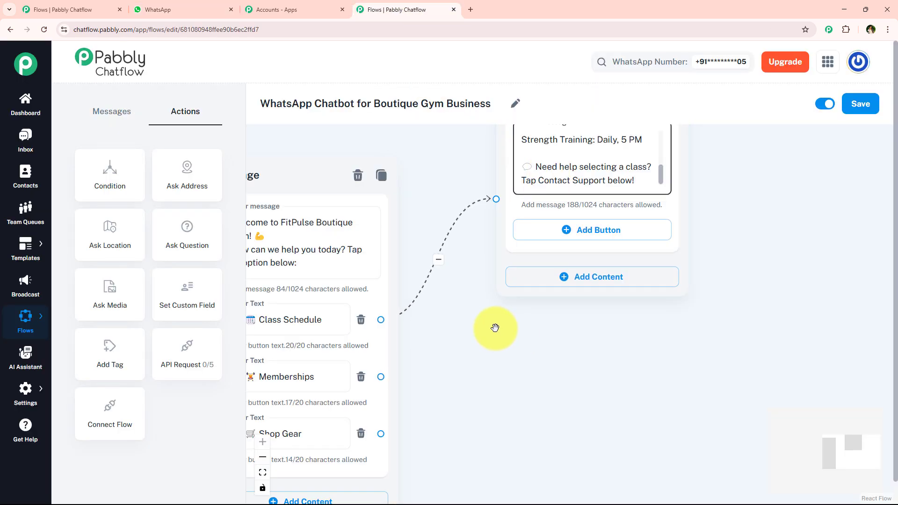
Add two empty buttons to the class schedule Message block.
drag(501, 331, 457, 389)
click(496, 244)
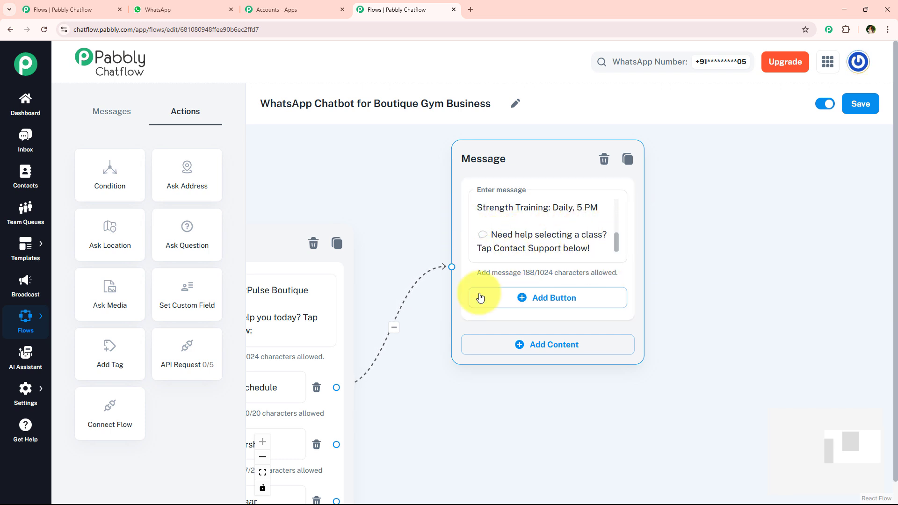
click(543, 300)
click(556, 364)
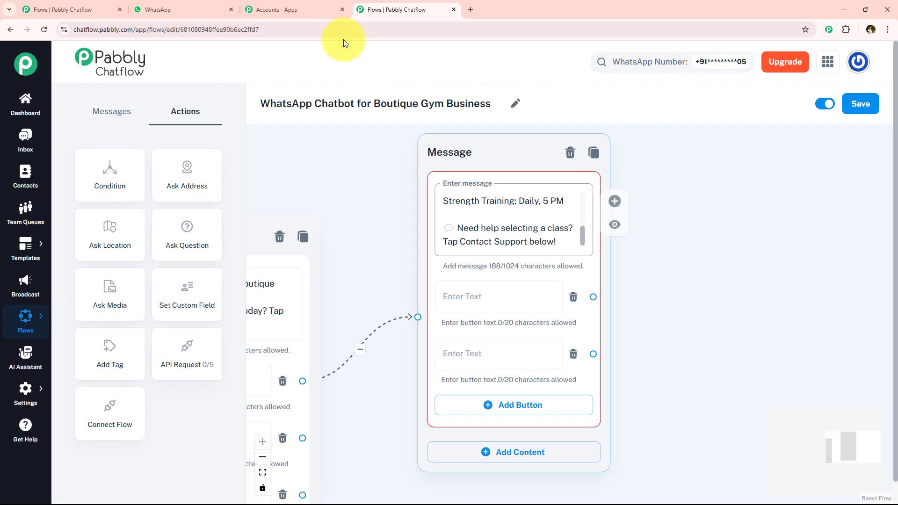
Label the class schedule message's two buttons "✅ 🔥 Free Trial" and "✅ 📞 Contact Us", matching the WhatsApp sample chat.
click(188, 9)
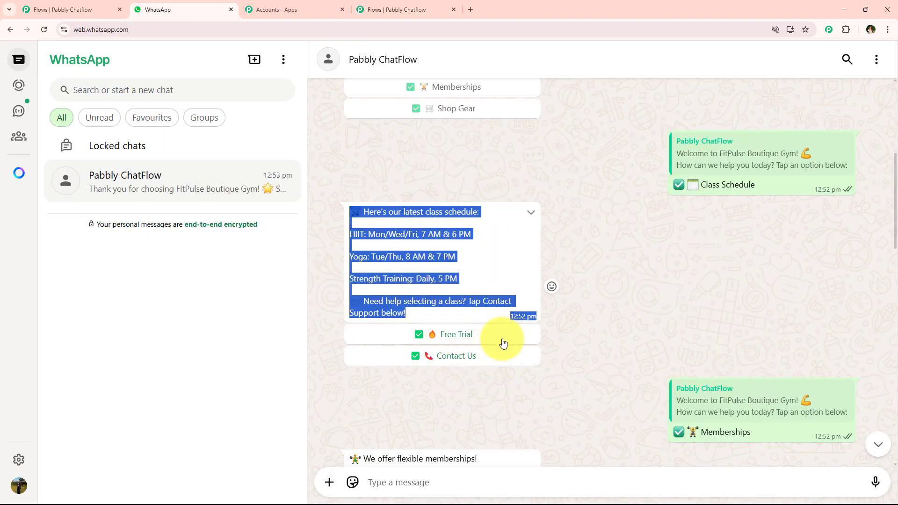
click(387, 1)
click(501, 297)
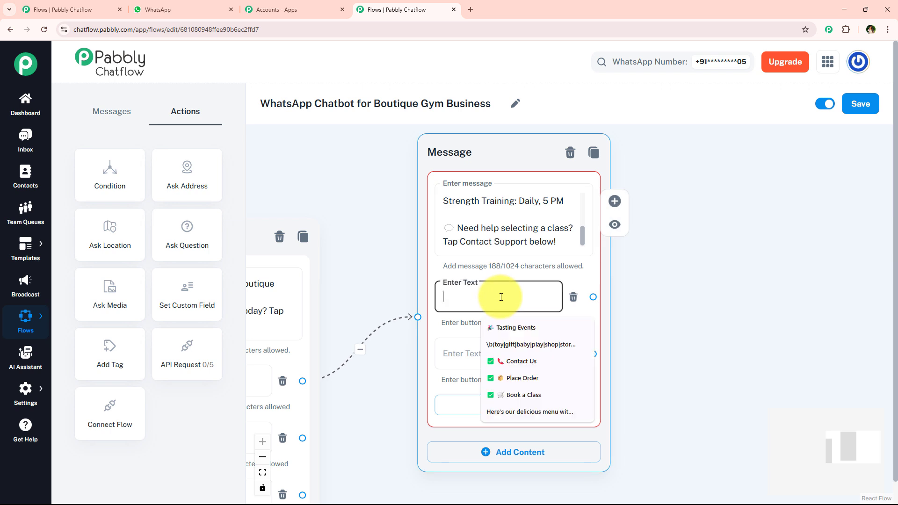
click(456, 354)
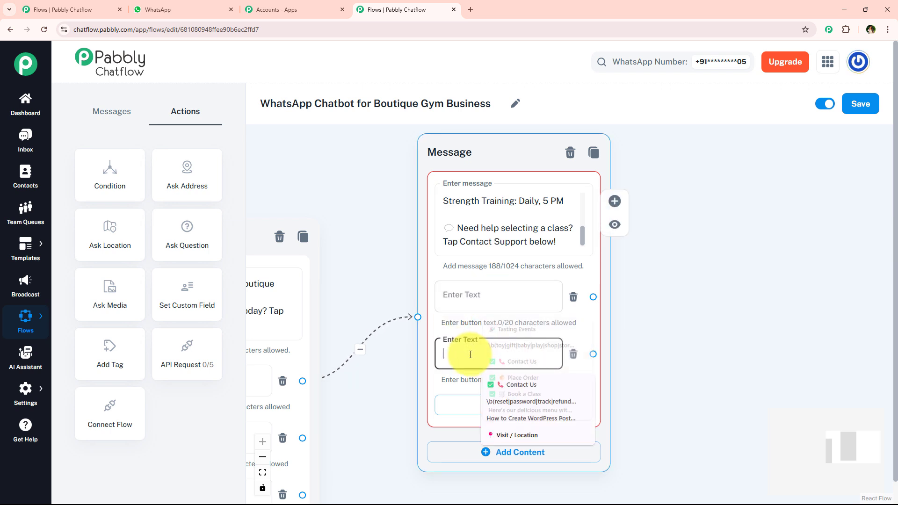
click(505, 384)
click(462, 305)
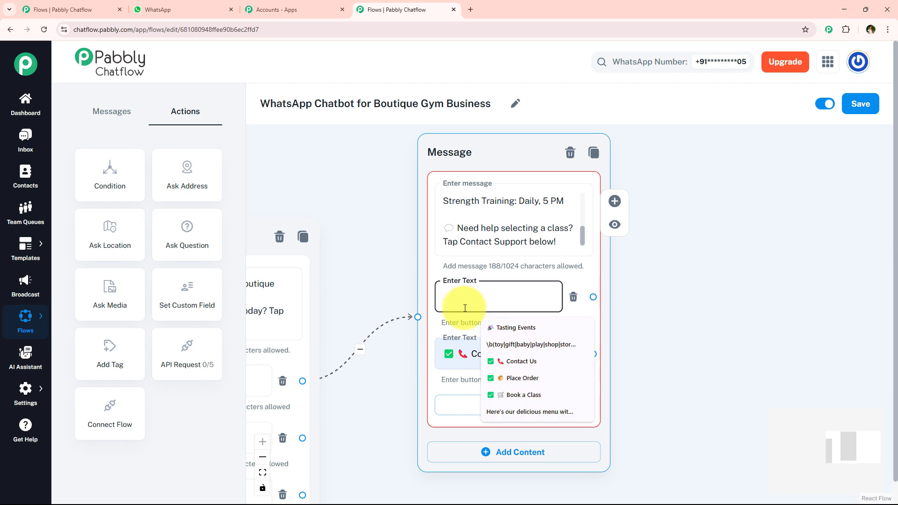
text(✅ 🔥 Free Trial)
Move the class schedule Message block farther up, away from the welcome message.
scroll(470, 261, down, 3)
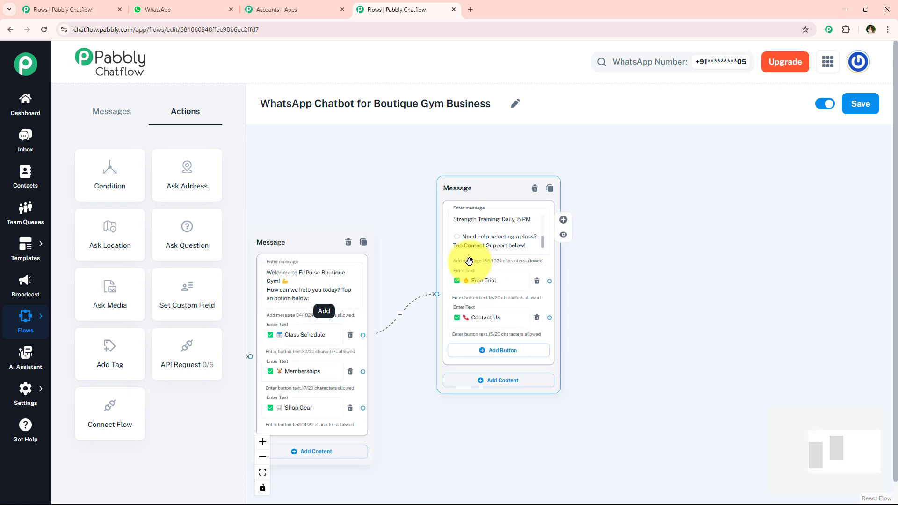
scroll(469, 261, down, 2)
drag(479, 195, 487, 155)
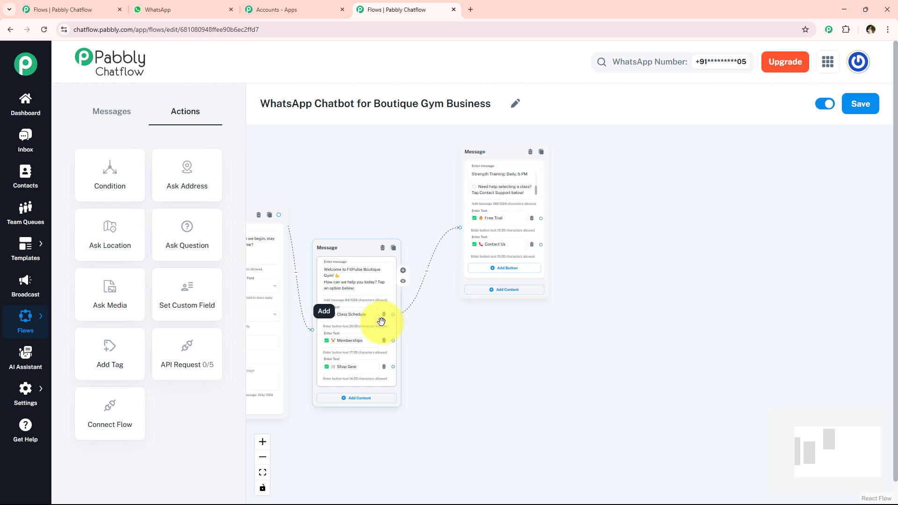
Connect the welcome message's Memberships button to a new Text + Button message placed below the class schedule message.
scroll(370, 318, up, 3)
drag(530, 392, 537, 392)
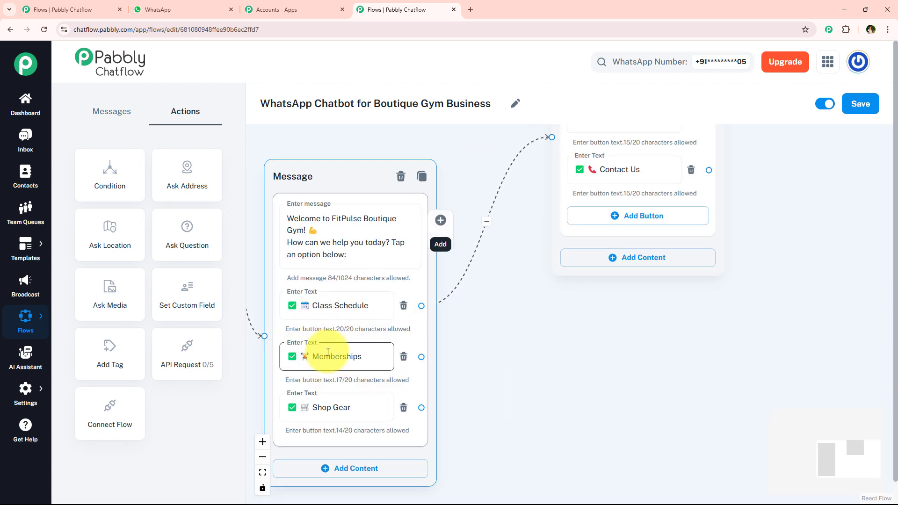
drag(438, 356, 546, 350)
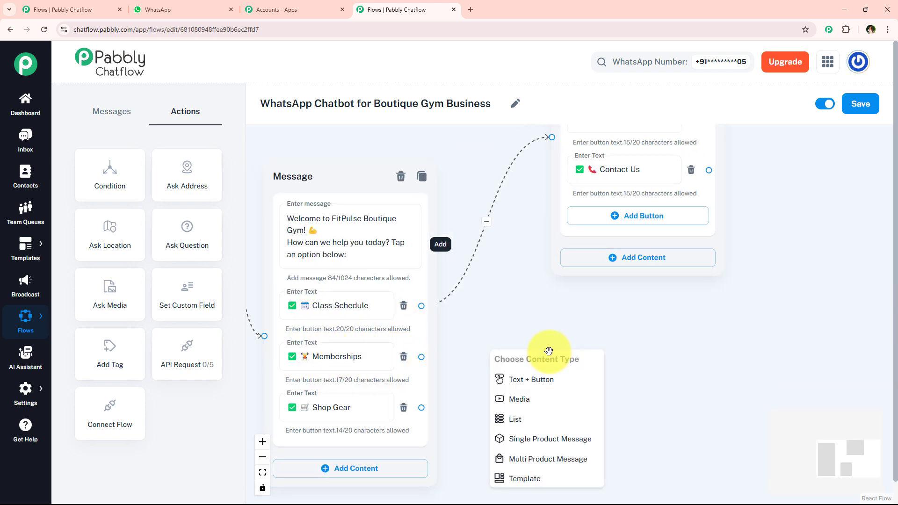
click(562, 383)
drag(568, 373, 640, 299)
scroll(495, 327, up, 2)
drag(529, 348, 470, 325)
drag(569, 287, 560, 295)
click(439, 326)
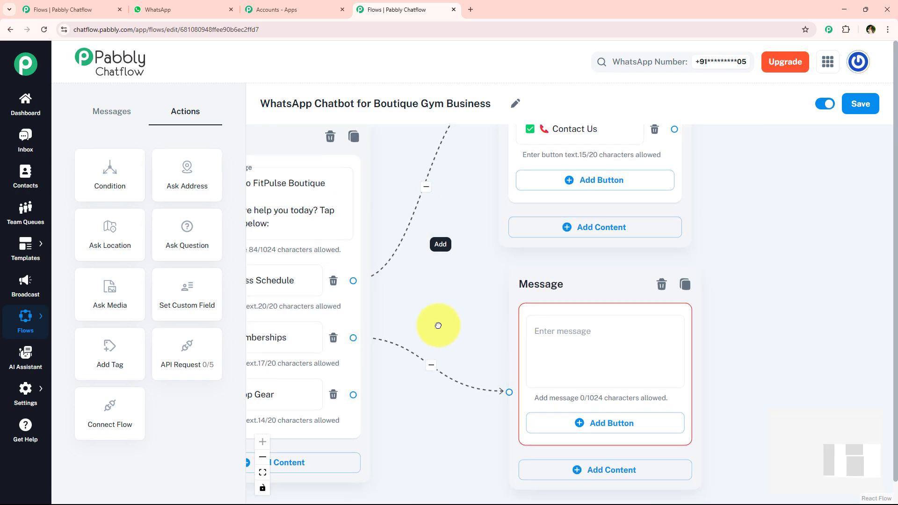
Copy the "We offer flexible memberships!" message from the WhatsApp sample chat and paste it into the new Message block.
click(157, 9)
scroll(364, 253, down, 5)
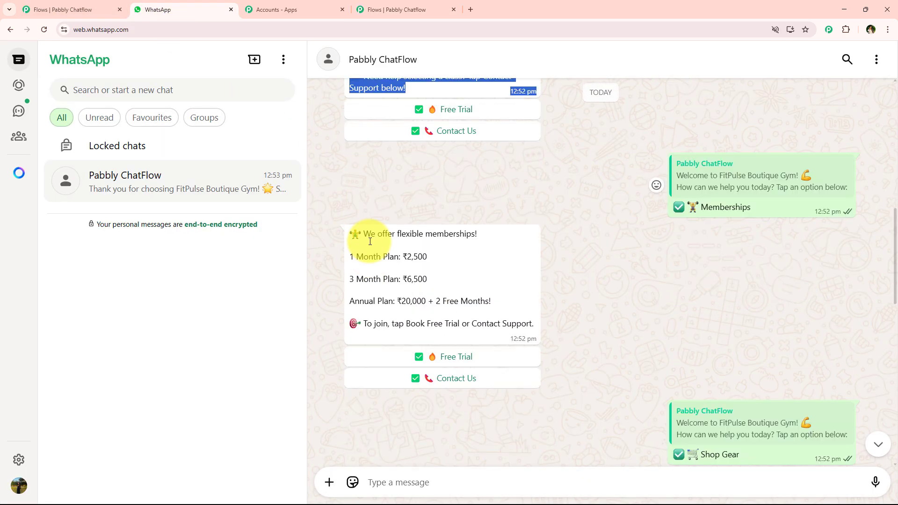
drag(348, 183, 492, 247)
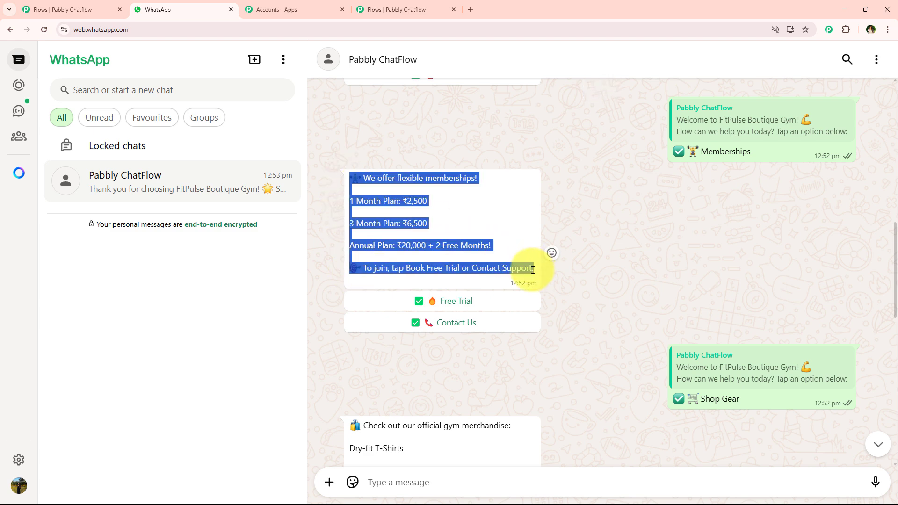
click(412, 5)
click(571, 331)
key(ctrl+v)
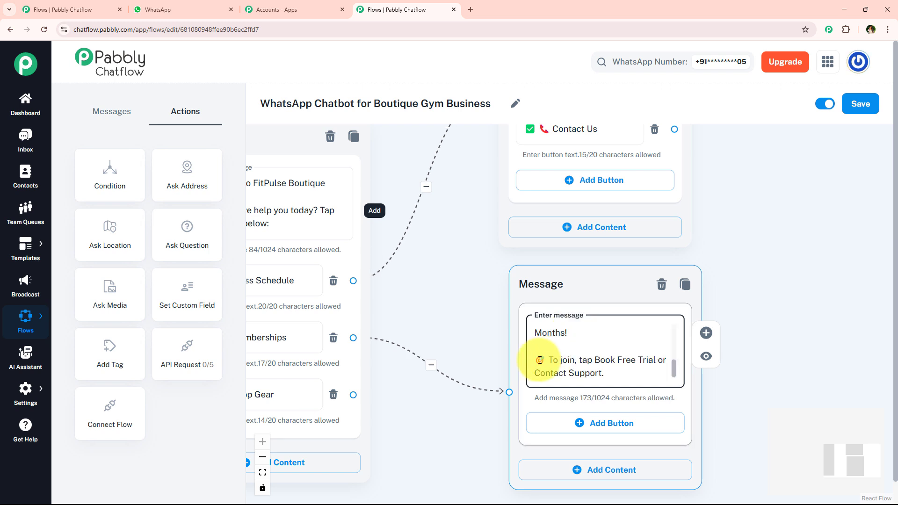
Add two buttons to the memberships message, labelled "✅ 🔥 Free Trial" and "✅ 📞 Contact Us".
scroll(602, 379, down, 3)
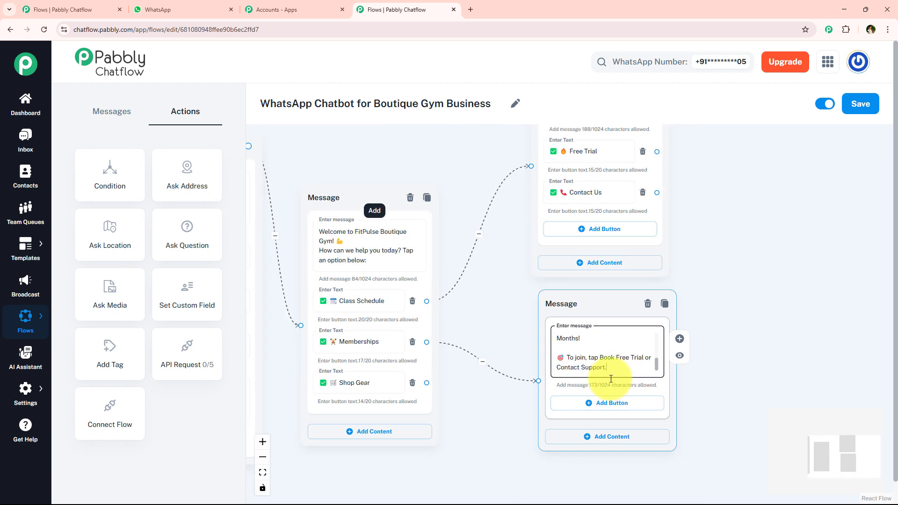
click(602, 410)
click(606, 444)
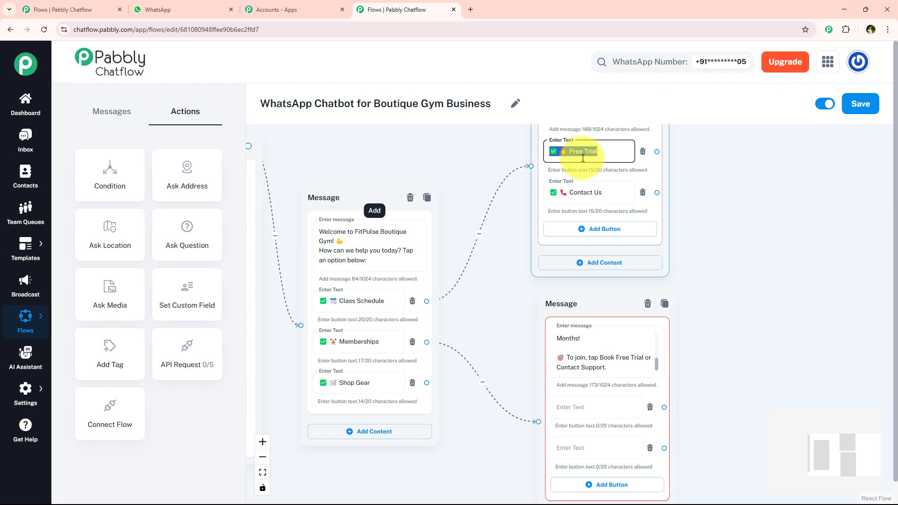
drag(752, 297, 680, 182)
click(503, 293)
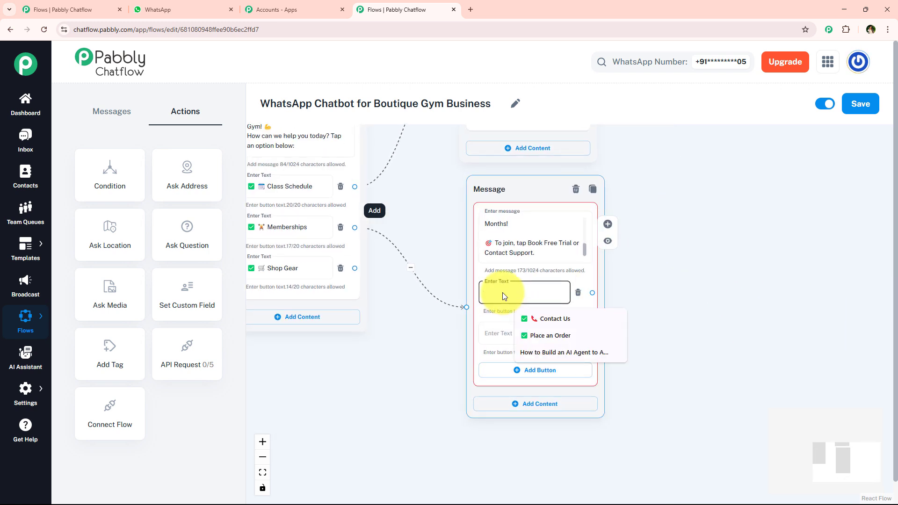
click(510, 333)
click(528, 407)
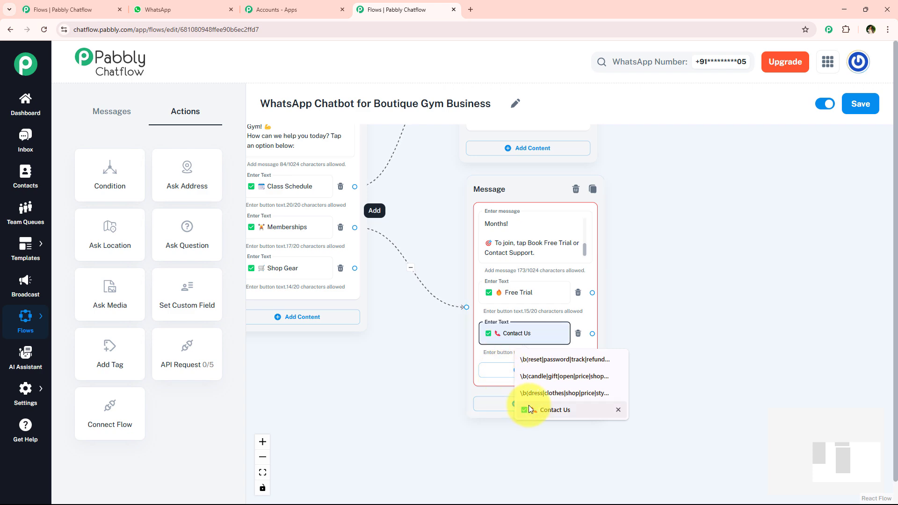
Move the memberships message farther from the welcome message and connect the Shop Gear button to a new Text + Button message.
scroll(421, 335, down, 3)
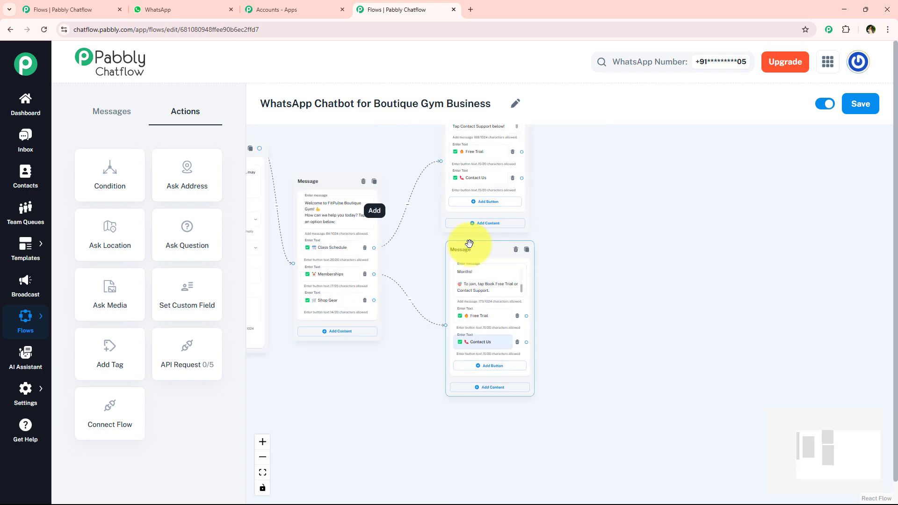
drag(469, 243, 596, 193)
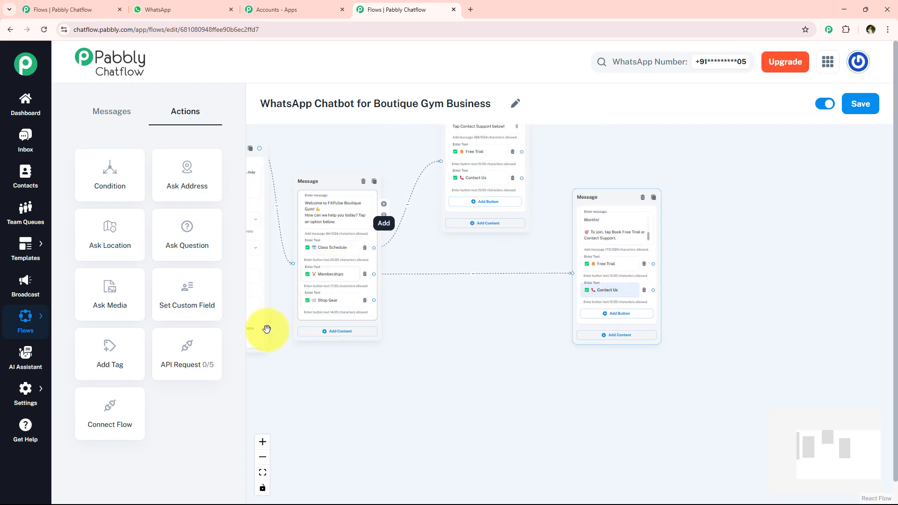
scroll(267, 329, up, 3)
drag(468, 271, 445, 241)
click(603, 374)
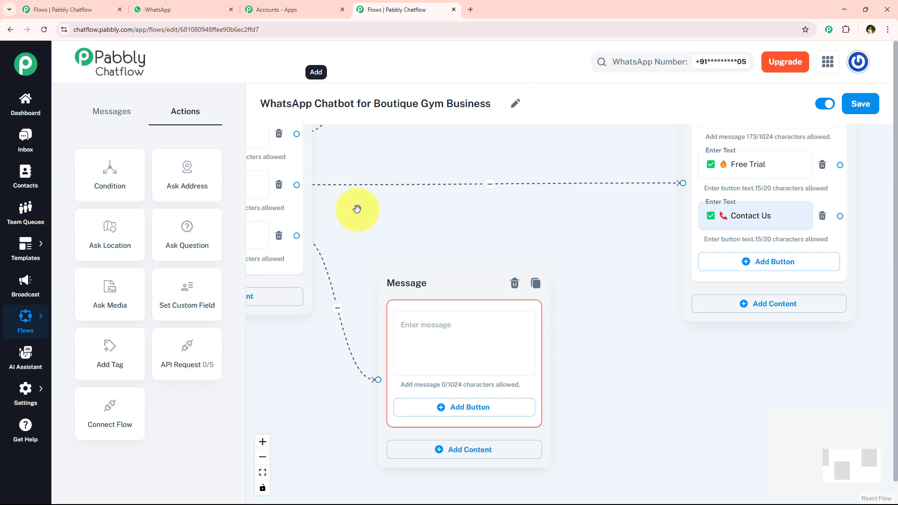
Copy the "Check out our official gym merchandise" message from the WhatsApp sample chat and paste it into the Shop Gear reply.
click(163, 10)
scroll(399, 366, down, 4)
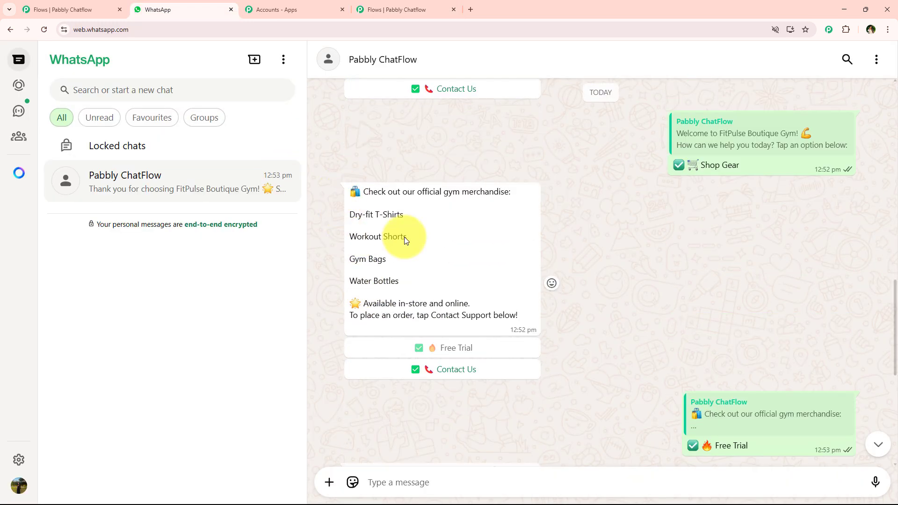
drag(351, 192, 519, 313)
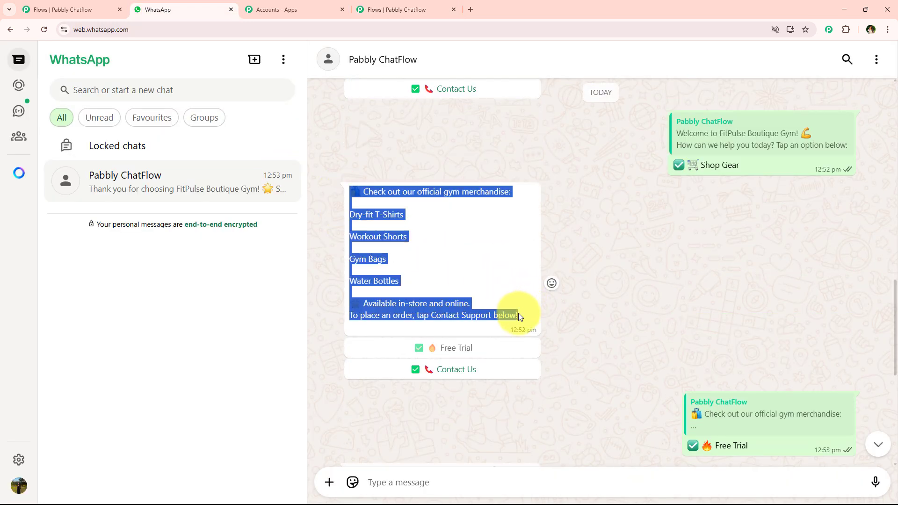
click(418, 9)
click(467, 330)
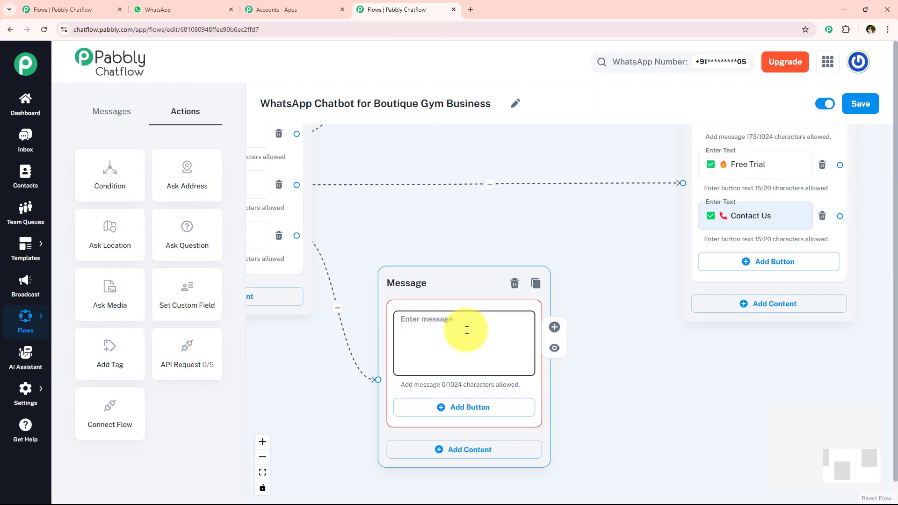
key(ctrl+v)
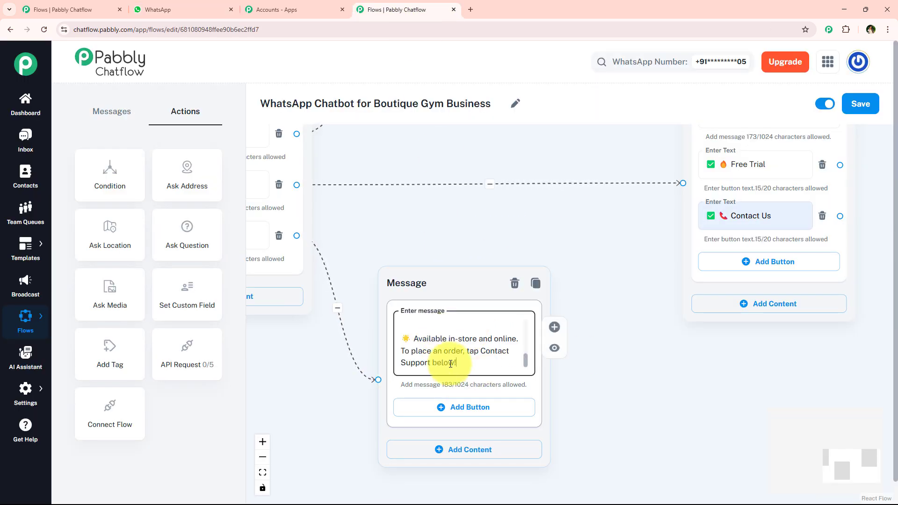
Add a button to the gym merchandise message and label it "✅ 📞 Contact Us", copied from the memberships message.
click(504, 408)
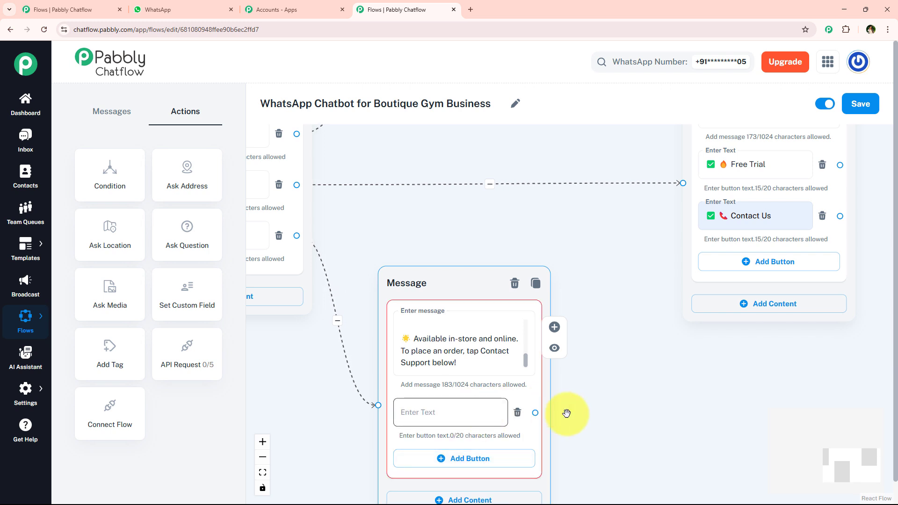
click(727, 215)
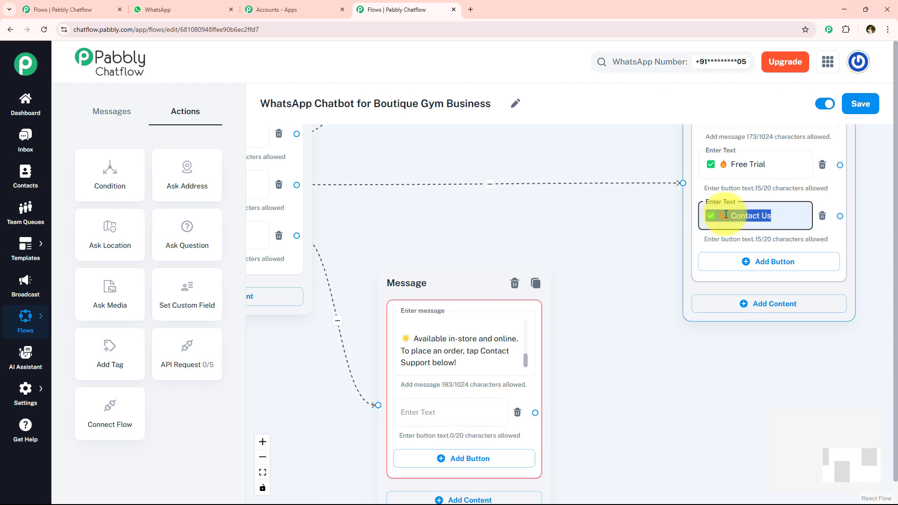
click(418, 412)
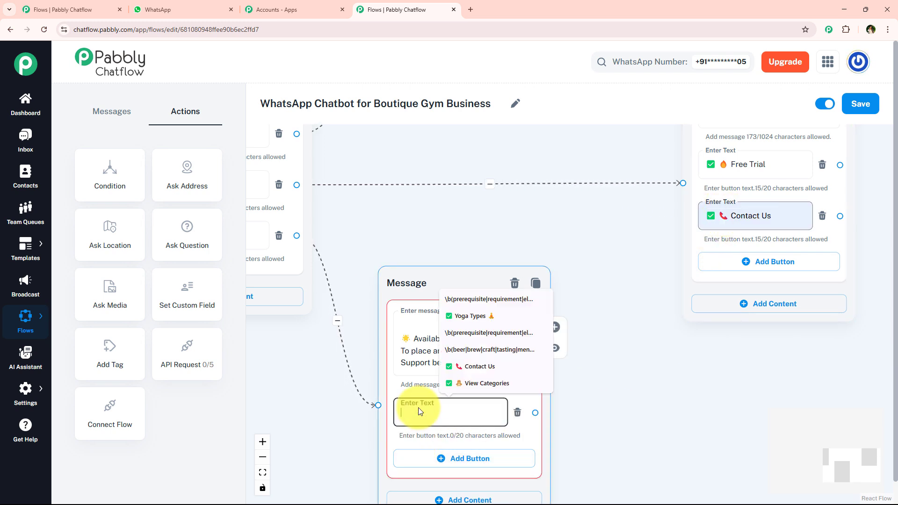
key(ctrl+v)
click(393, 219)
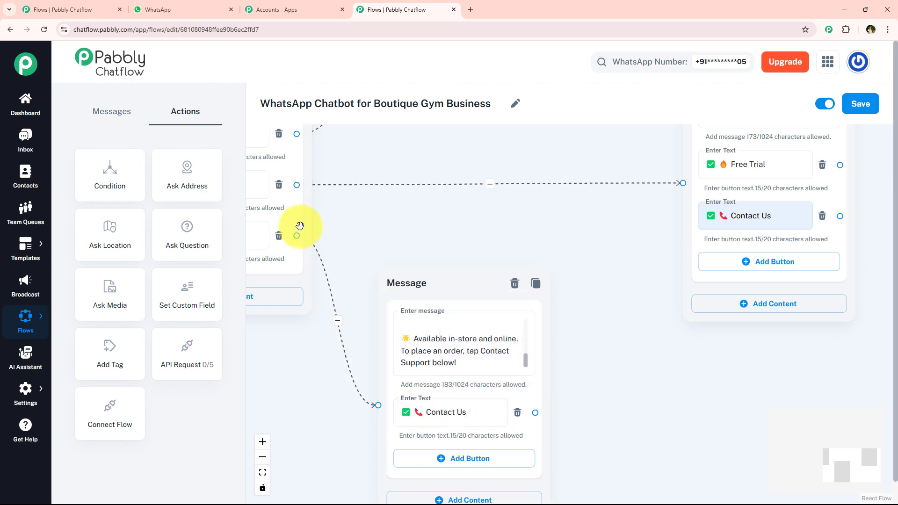
Connect the class schedule message's Free Trial button to a new Text + Button message placed beyond the memberships message.
scroll(411, 271, down, 4)
drag(560, 246, 445, 364)
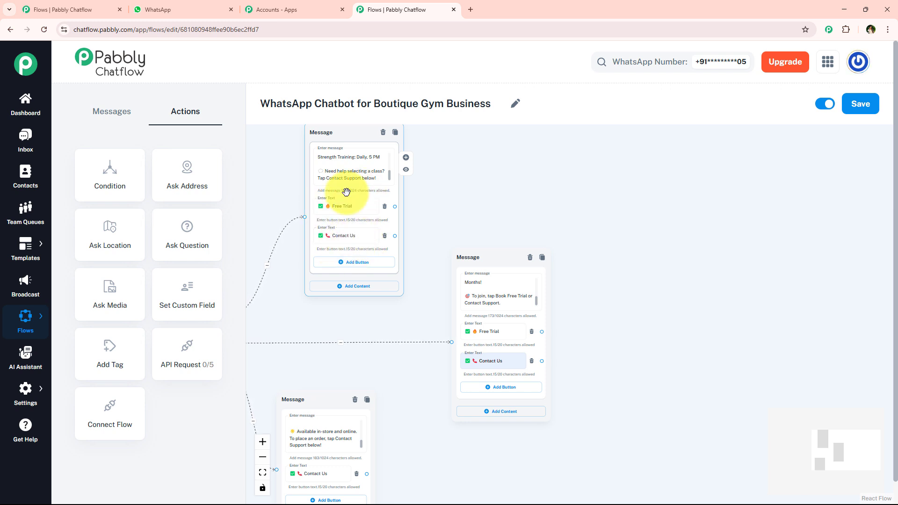
drag(395, 207, 623, 330)
scroll(650, 341, up, 4)
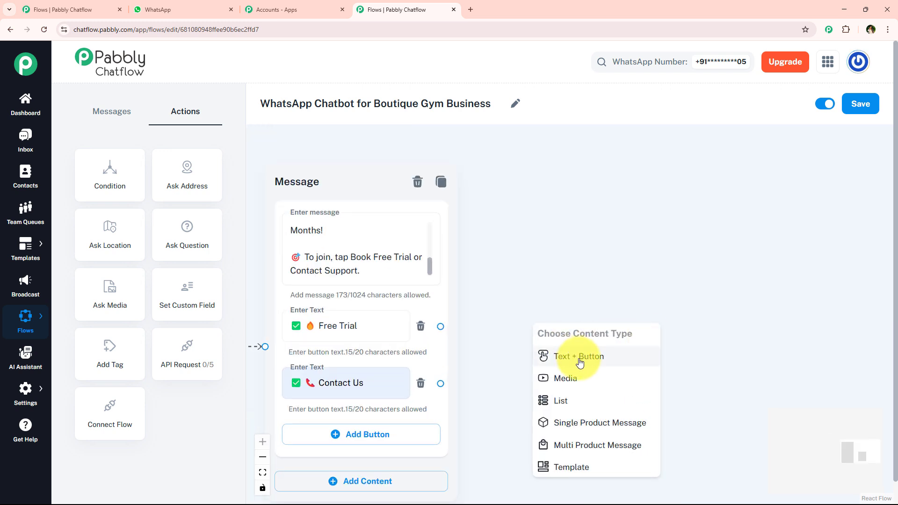
click(579, 356)
scroll(541, 253, down, 3)
drag(541, 253, 488, 237)
Copy the "Excited to start your fitness journey?" message from the WhatsApp sample chat and paste it into the Free Trial reply.
click(181, 5)
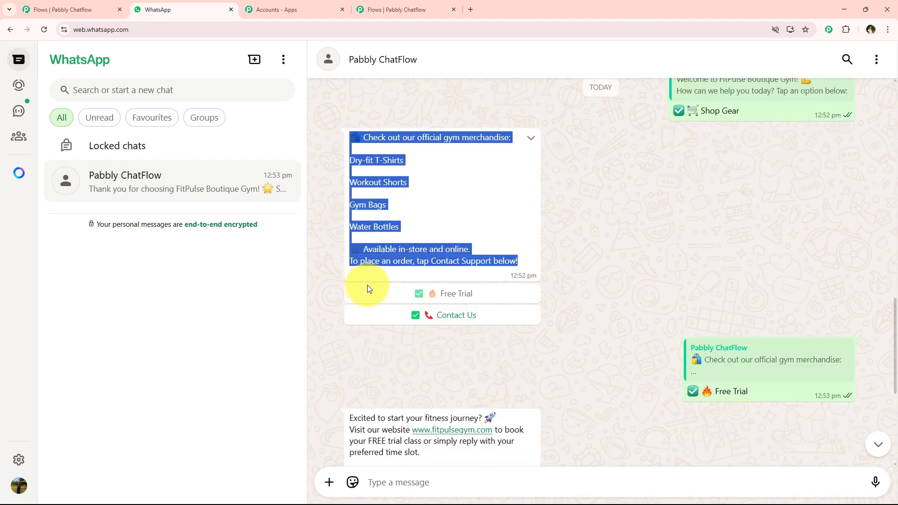
scroll(407, 187, down, 5)
drag(337, 133, 444, 192)
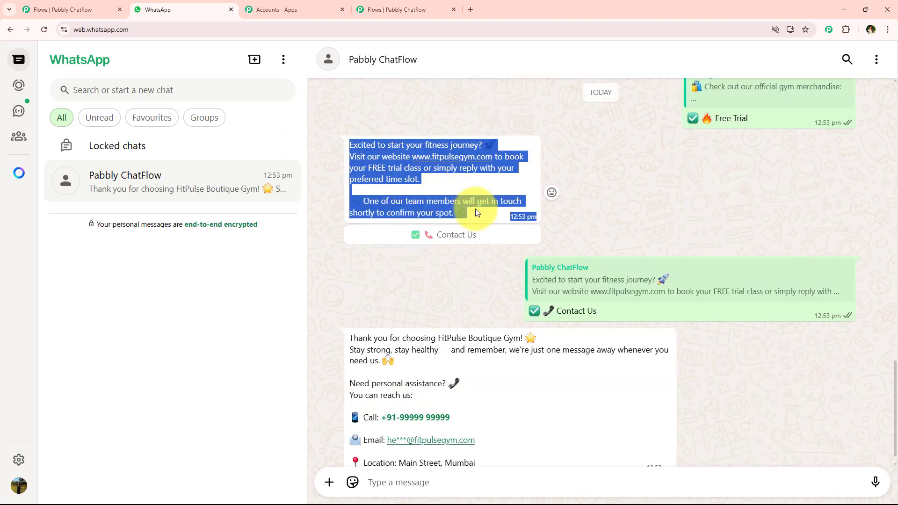
click(374, 10)
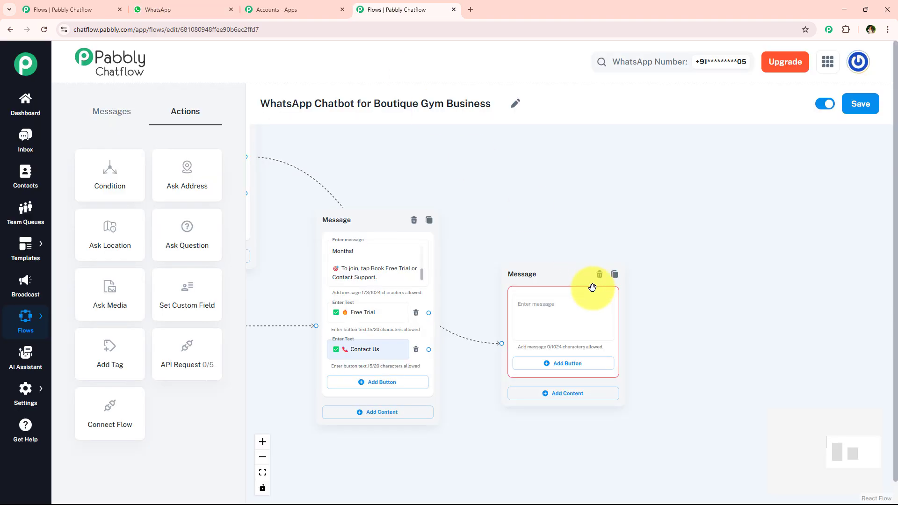
click(582, 301)
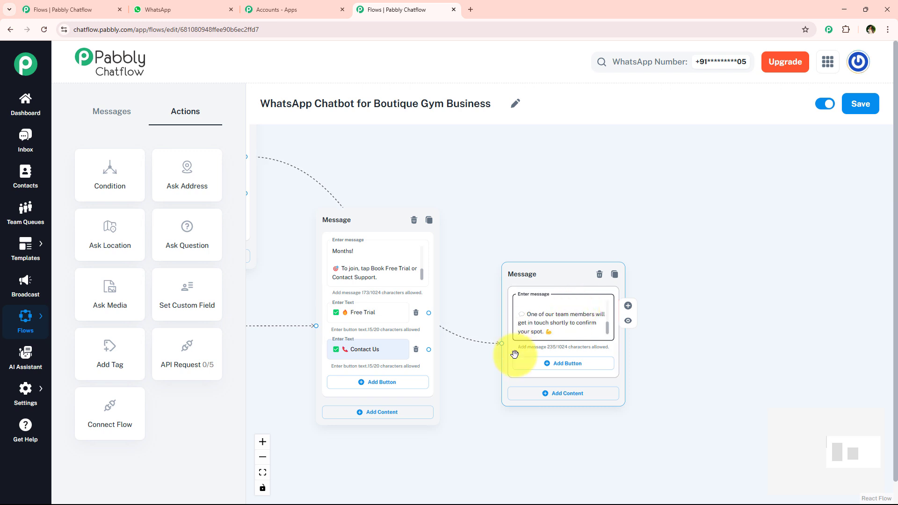
Connect the memberships message's Free Trial button to the free trial reply and move that reply slightly farther away.
scroll(537, 361, down, 1)
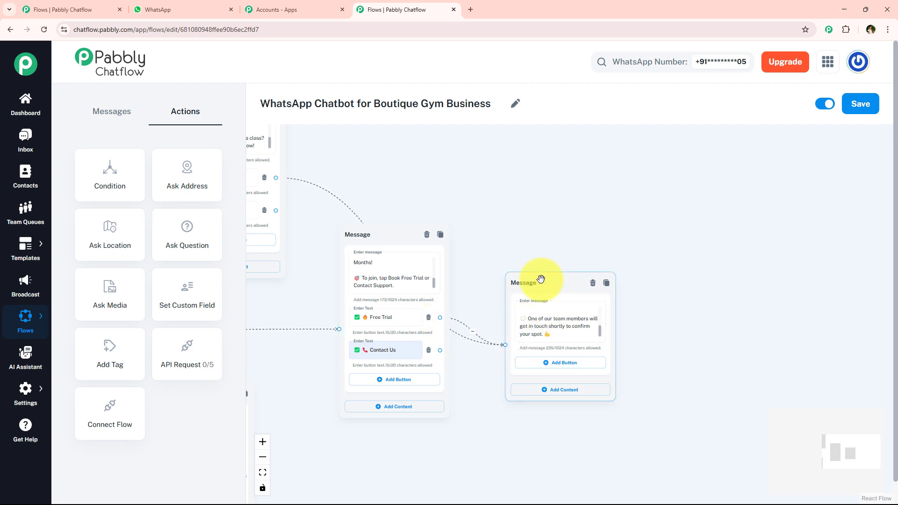
drag(539, 279, 559, 271)
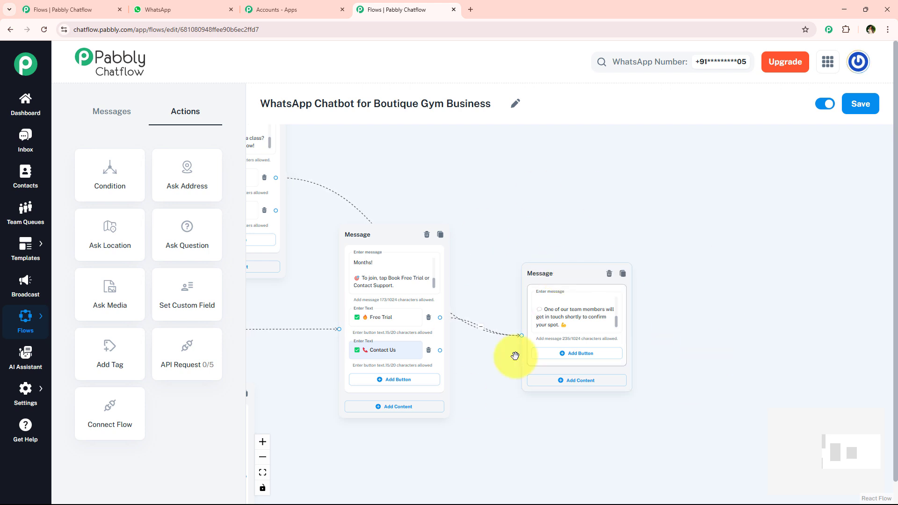
Add a button to the free trial reply and label it "✅ 📞 Contact Us", copied from the memberships message.
scroll(529, 350, up, 2)
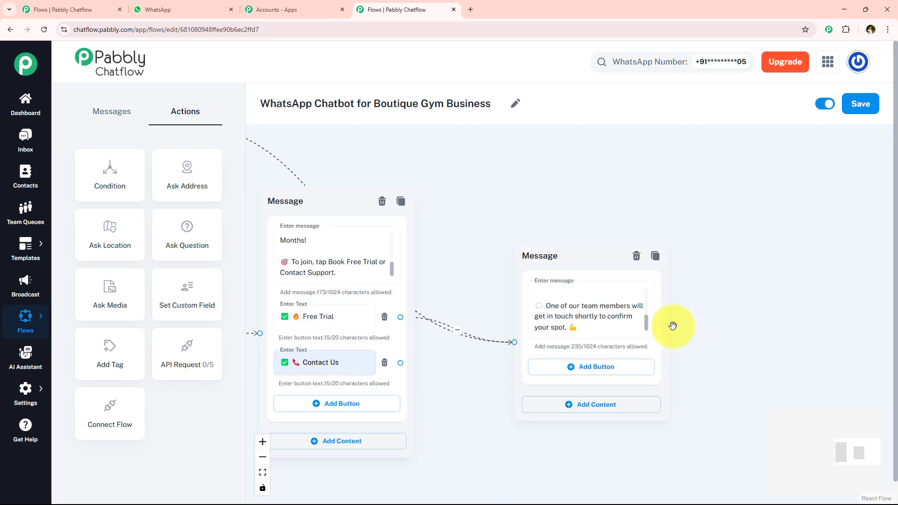
click(654, 286)
drag(654, 286, 642, 310)
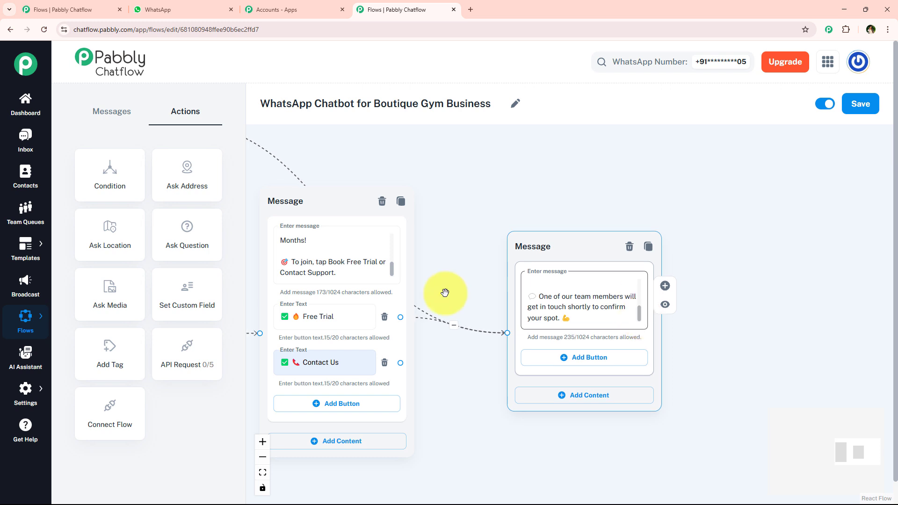
click(570, 358)
click(316, 362)
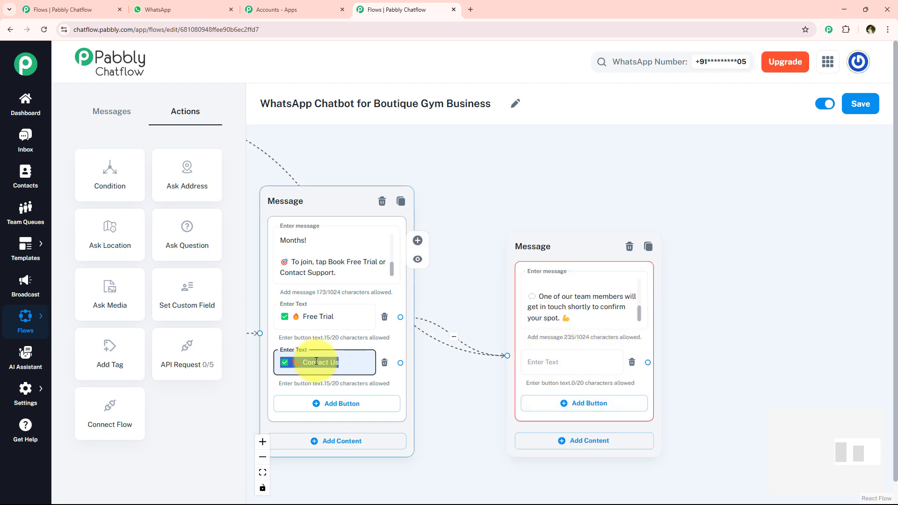
click(557, 360)
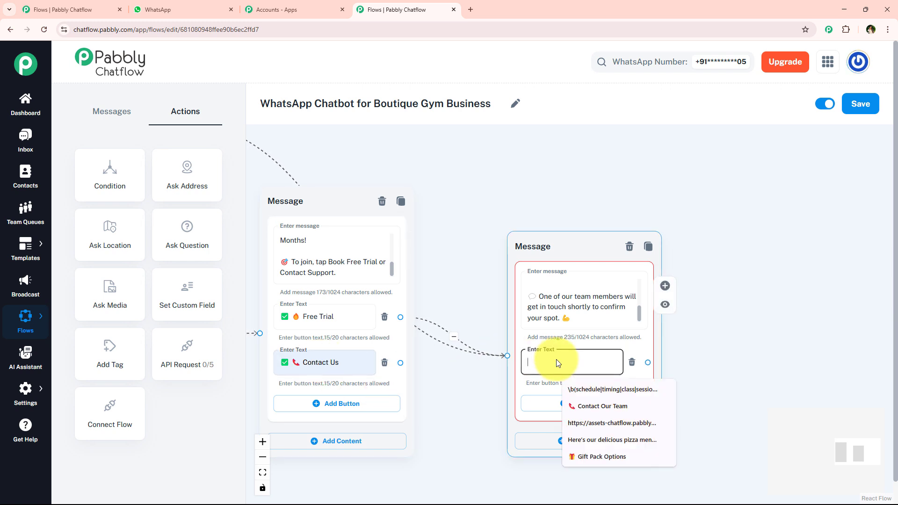
text(✅ 📞 Contact Us)
Connect the free trial reply's Contact Us button to a new Text + Button message placed beyond that reply.
scroll(446, 388, down, 4)
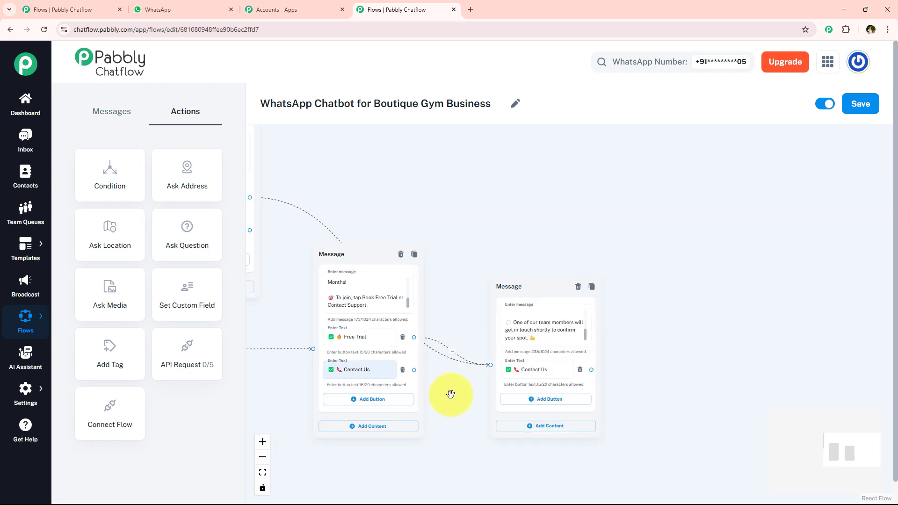
drag(514, 205, 608, 187)
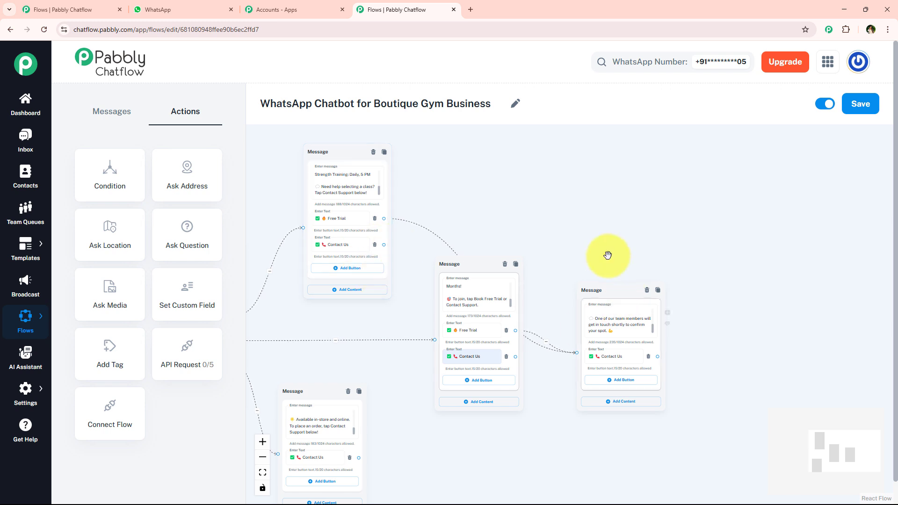
drag(484, 241, 441, 240)
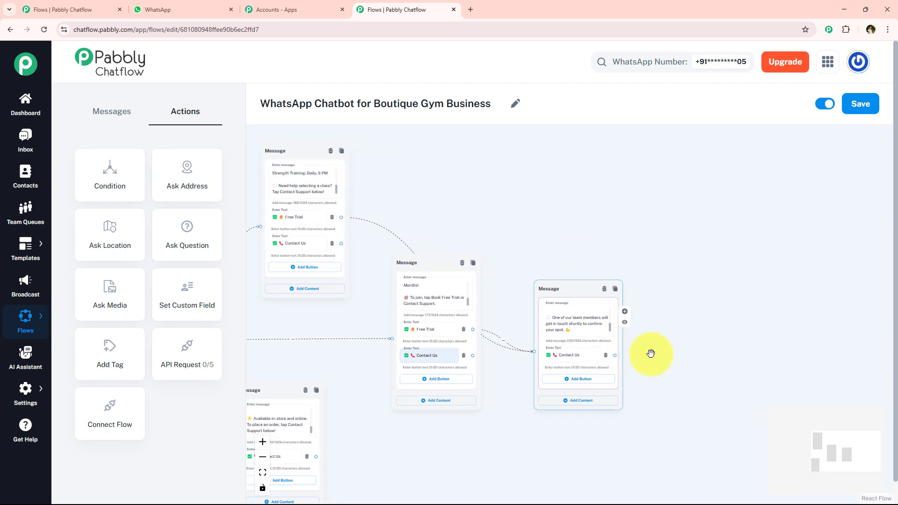
drag(651, 354, 690, 353)
click(684, 369)
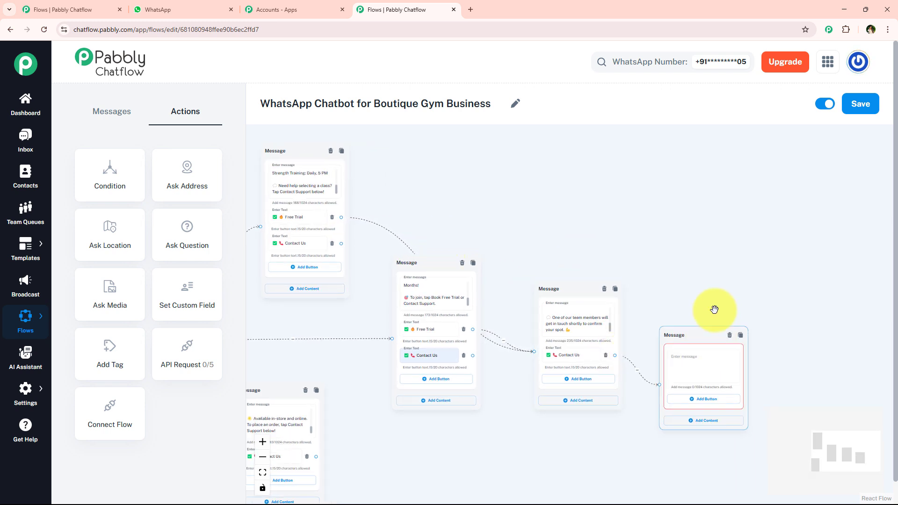
Copy the "Thank you for choosing FitPulse Boutique Gym!" message from the WhatsApp sample chat and paste it into the new Contact Us reply.
scroll(742, 337, up, 5)
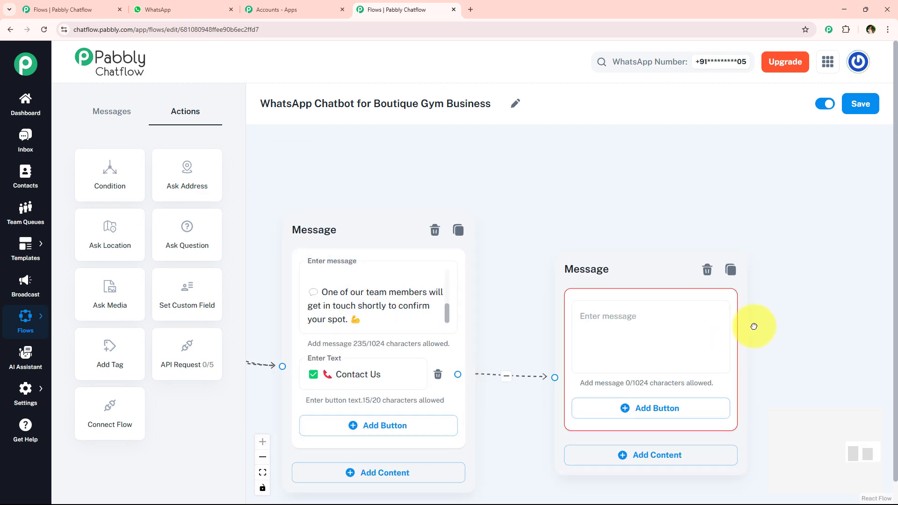
drag(752, 324, 696, 303)
click(190, 4)
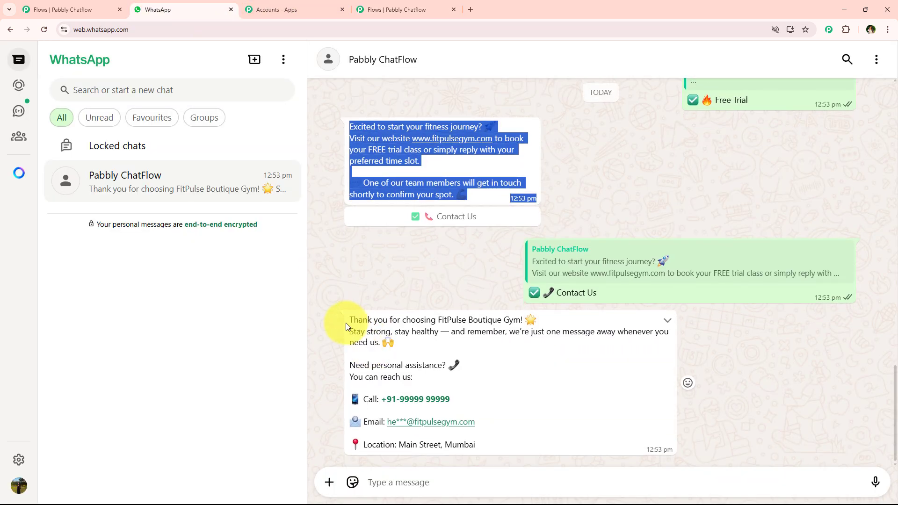
drag(348, 321, 478, 447)
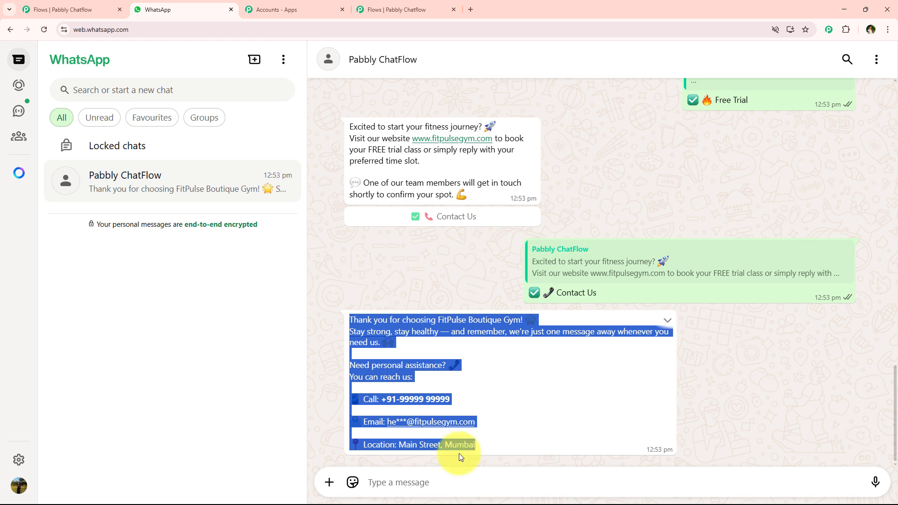
click(406, 4)
key(ctrl+v)
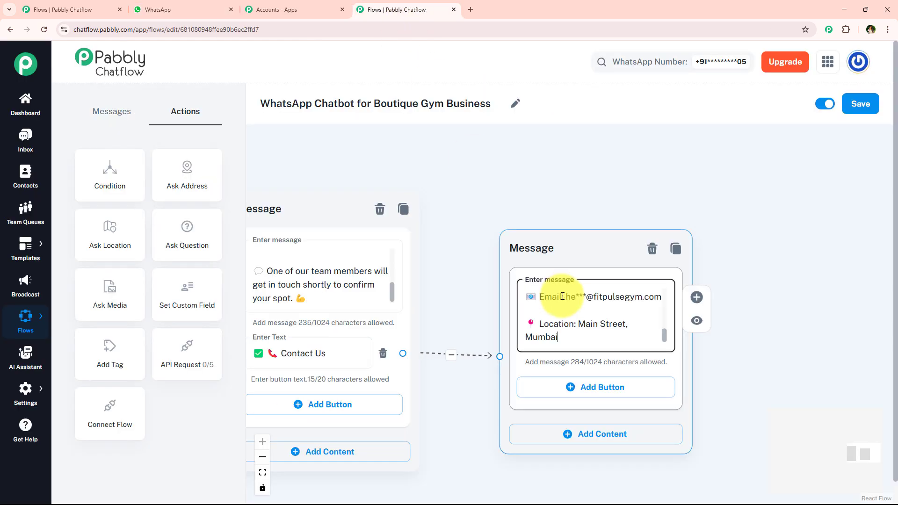
Connect the Contact Us buttons of the memberships, class schedule and gym merchandise messages to the contact details reply.
scroll(539, 295, down, 2)
click(478, 459)
scroll(529, 302, down, 3)
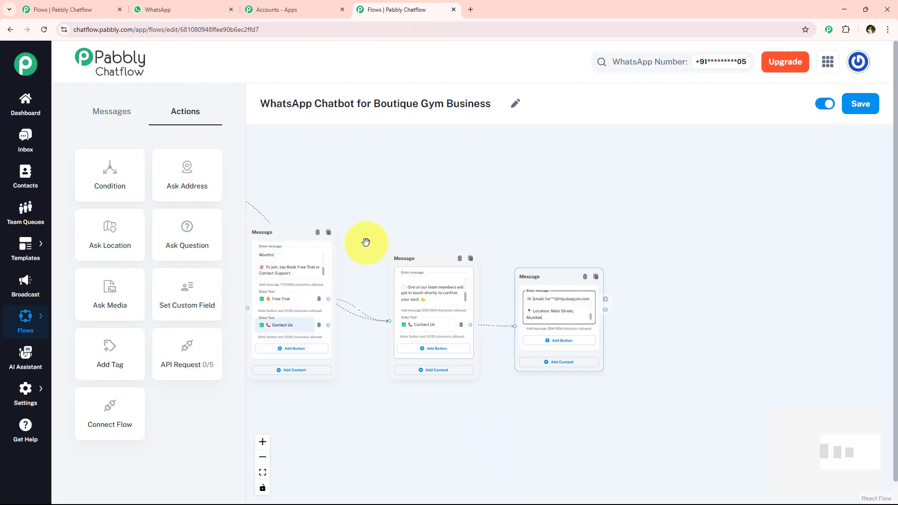
drag(328, 324, 509, 331)
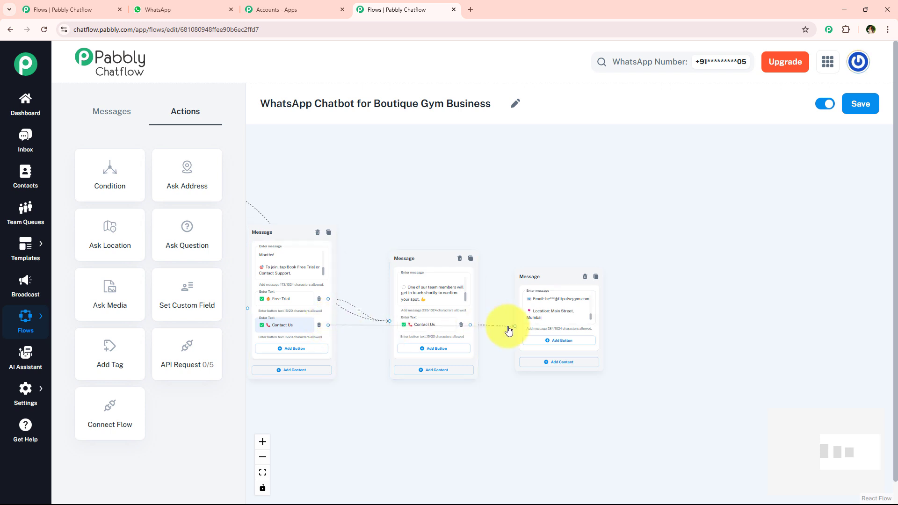
drag(338, 378, 428, 414)
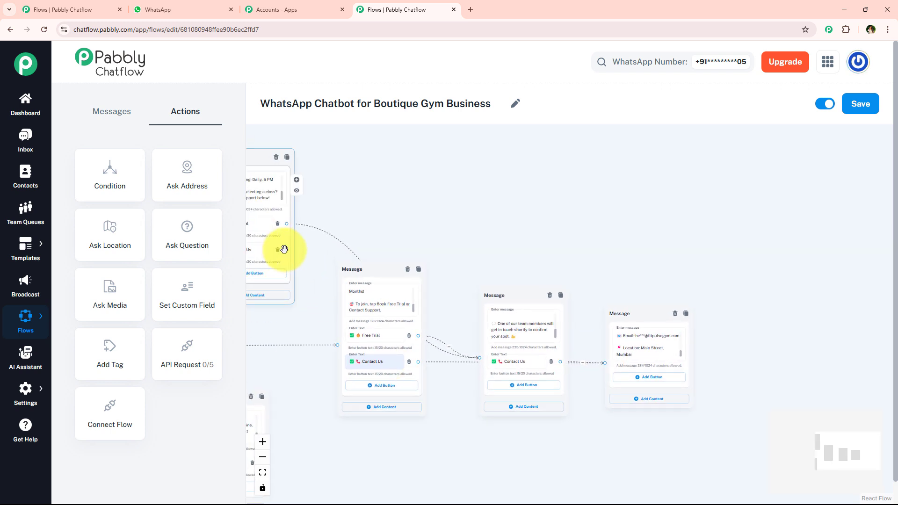
drag(284, 249, 605, 363)
drag(419, 440, 453, 363)
drag(296, 385, 634, 289)
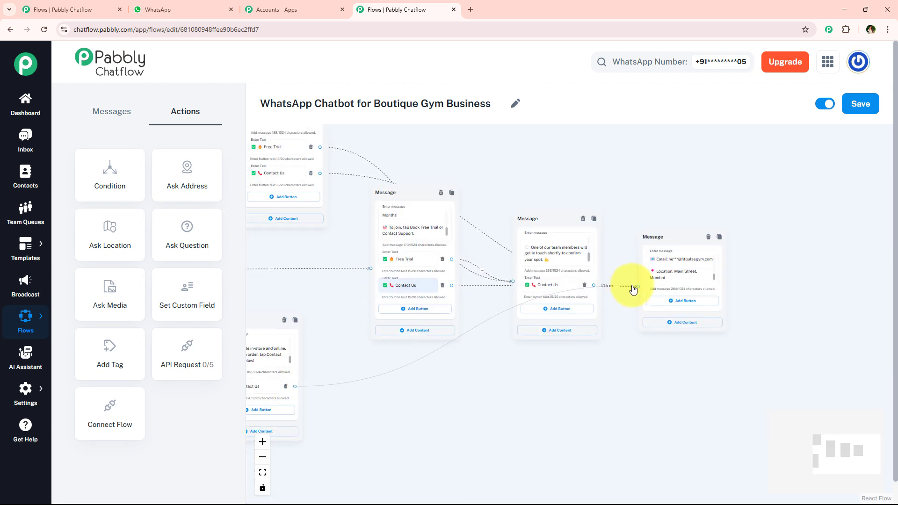
Move the contact details reply farther away from the free trial reply and save the flow.
drag(653, 252, 716, 237)
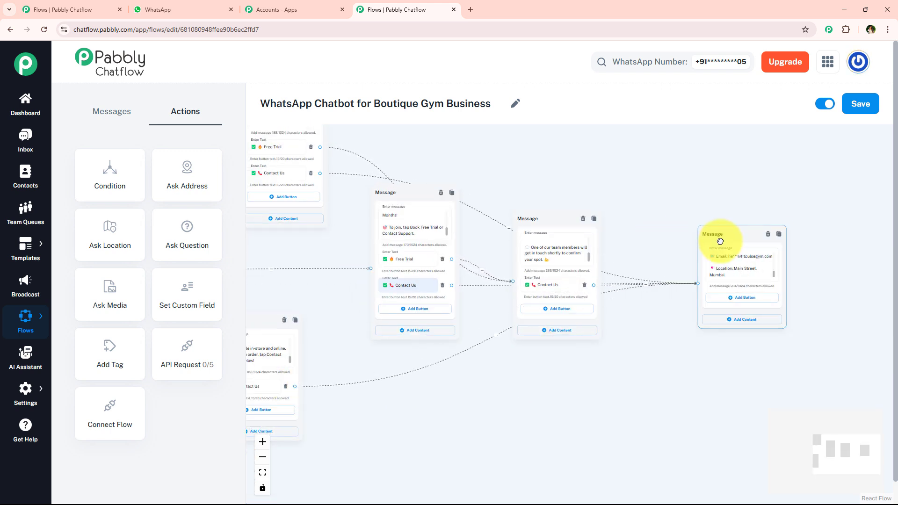
scroll(563, 320, down, 2)
scroll(563, 320, down, 5)
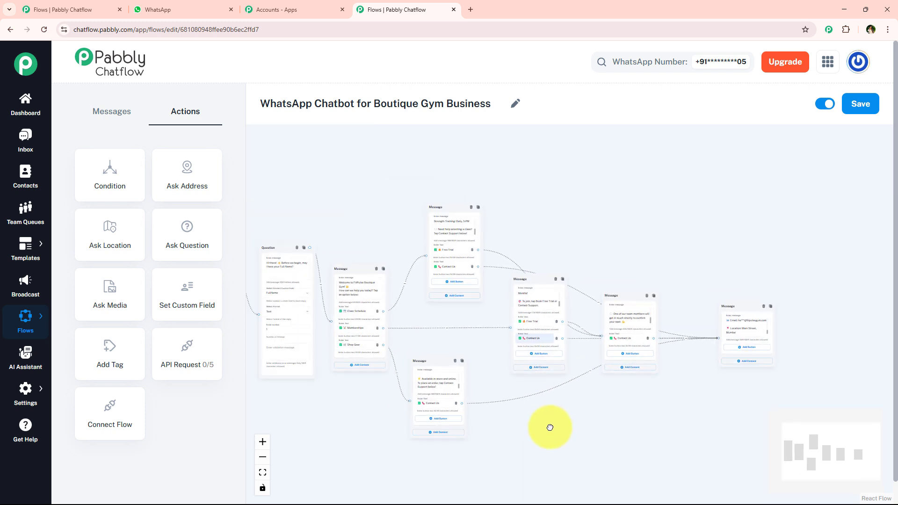
drag(571, 401, 560, 383)
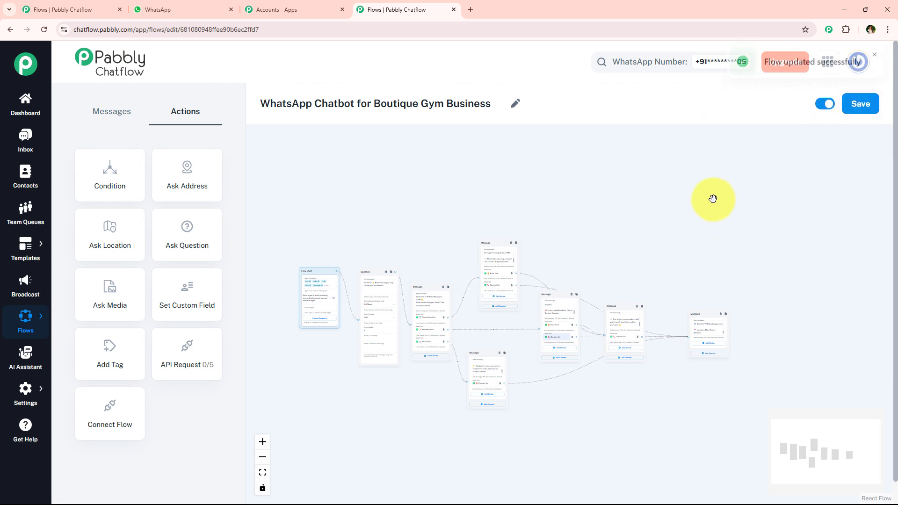
Review the saved flow from its start keywords and full name question through the welcome menu and connected replies.
scroll(709, 199, up, 1)
drag(756, 74, 867, 75)
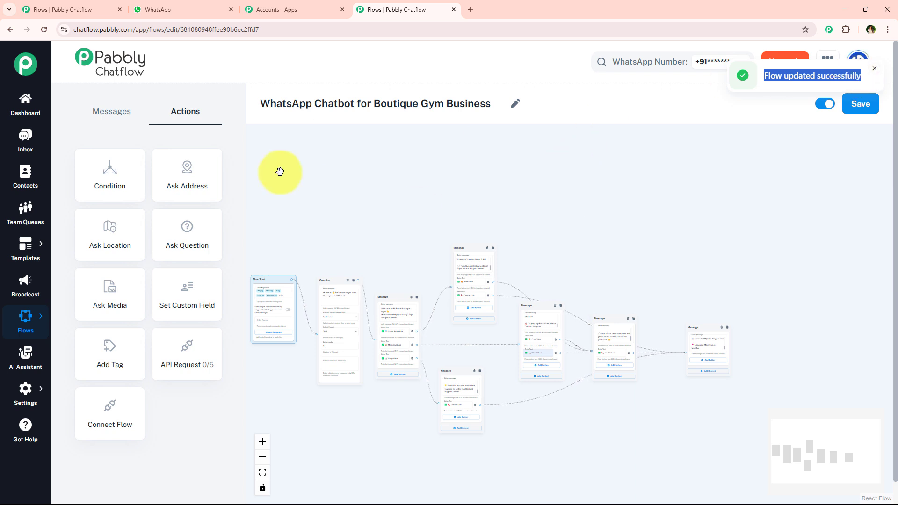
scroll(424, 307, up, 1)
drag(386, 176, 440, 172)
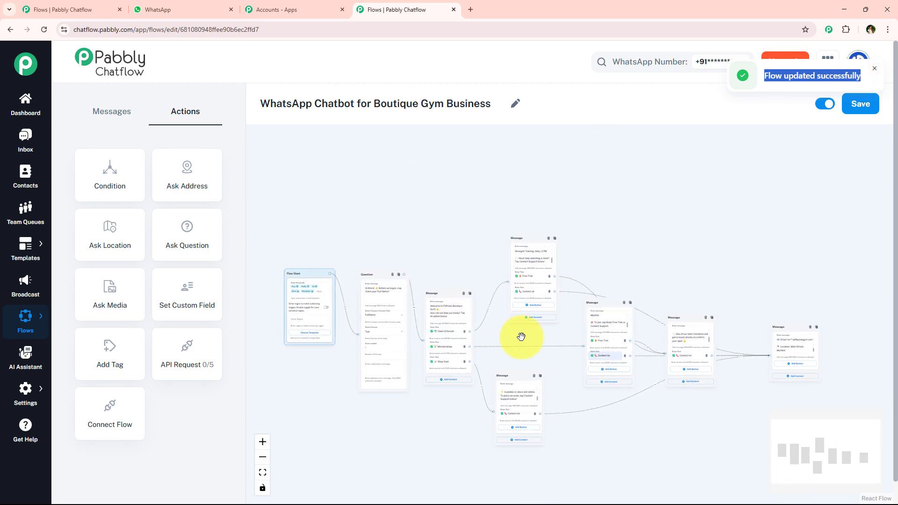
drag(466, 209, 456, 209)
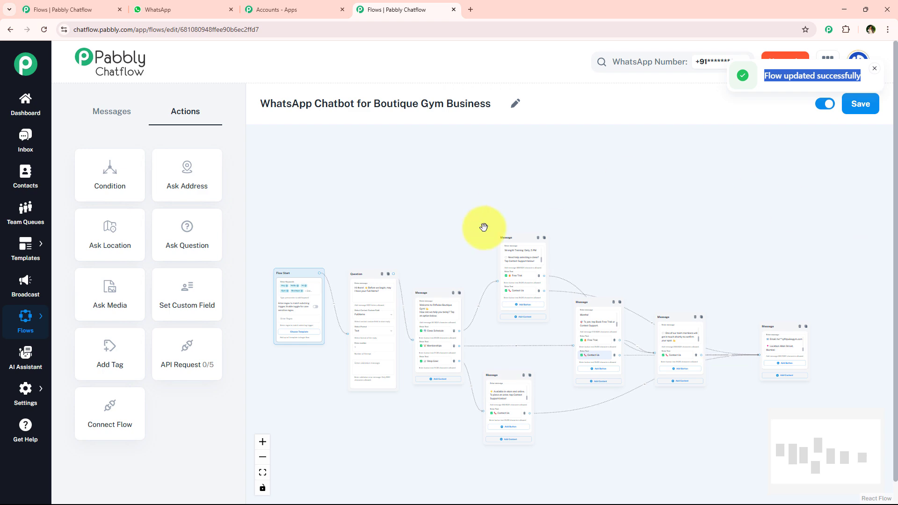
scroll(297, 304, up, 5)
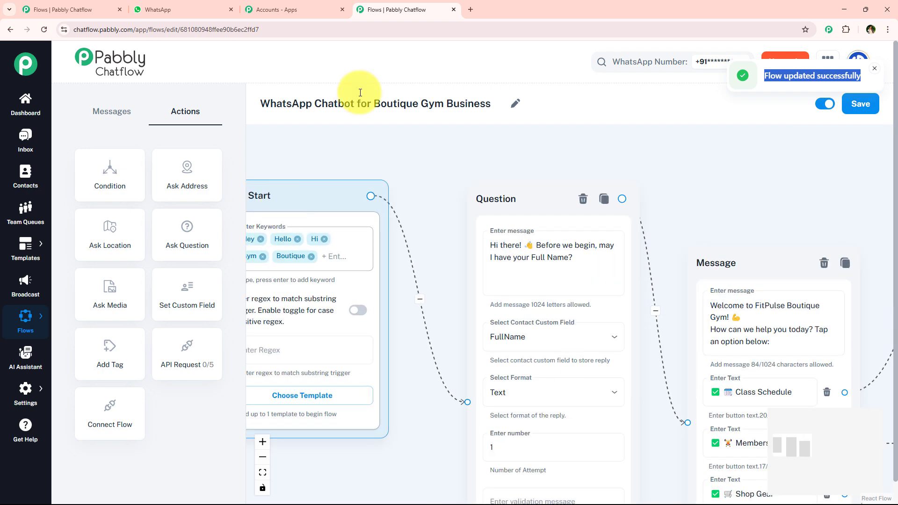
drag(360, 98, 433, 97)
drag(323, 160, 389, 162)
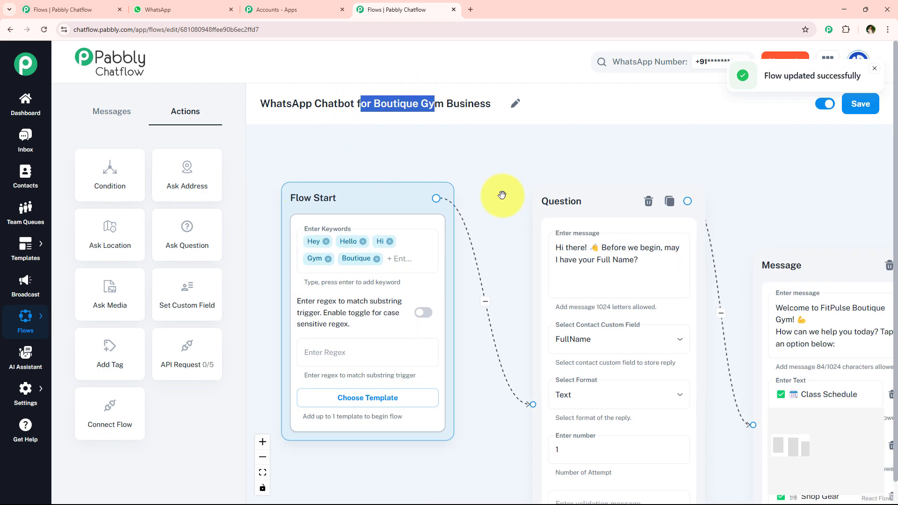
click(614, 111)
drag(563, 165, 408, 164)
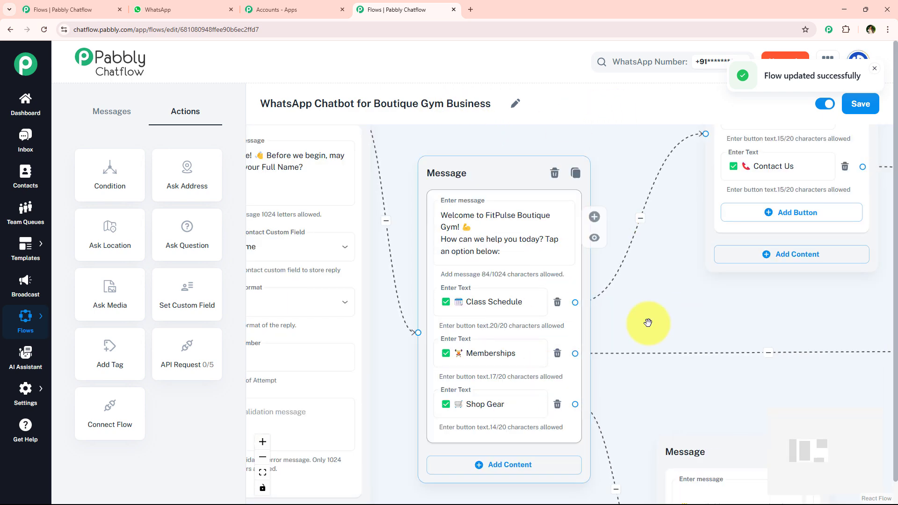
scroll(520, 324, down, 6)
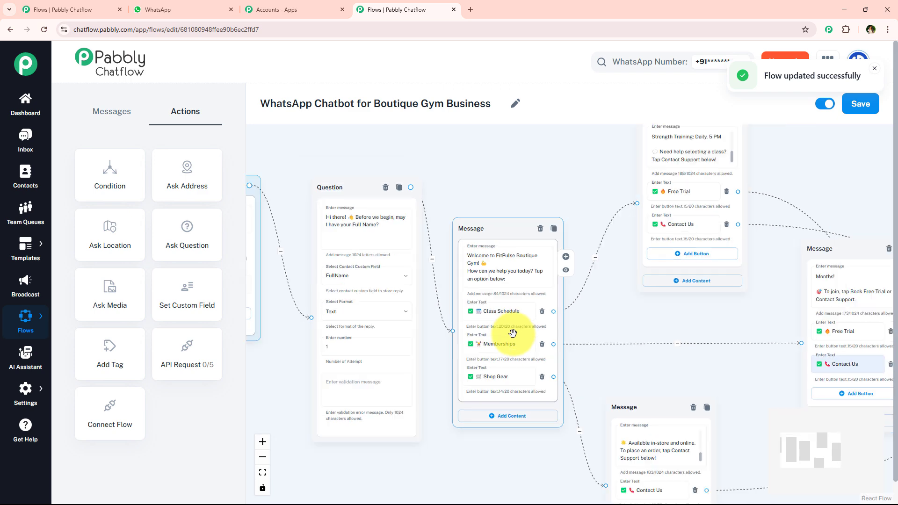
drag(832, 169, 776, 171)
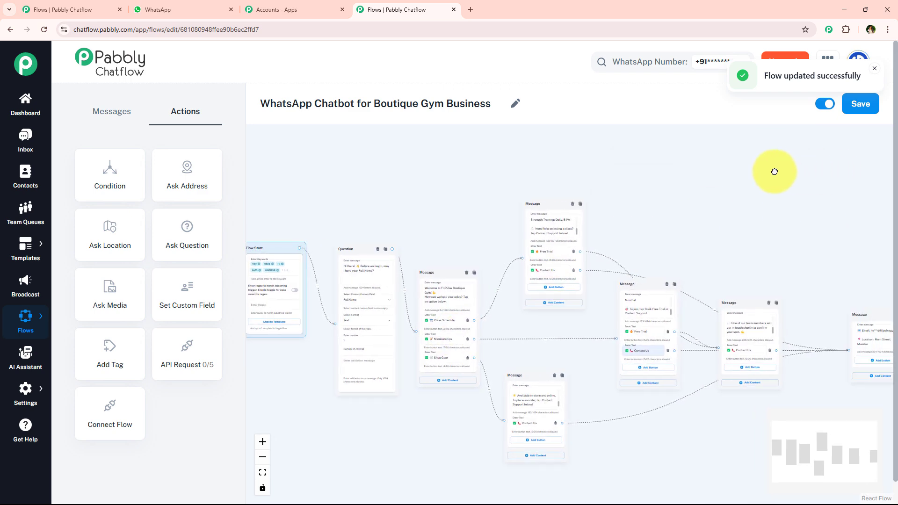
Move the contact details reply closer to the free trial reply.
drag(862, 298, 818, 300)
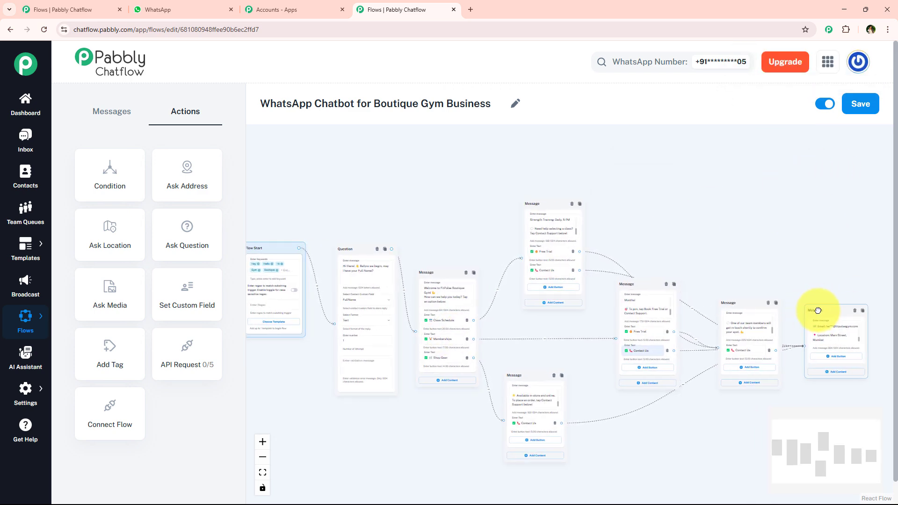
scroll(672, 253, down, 1)
drag(685, 223, 682, 228)
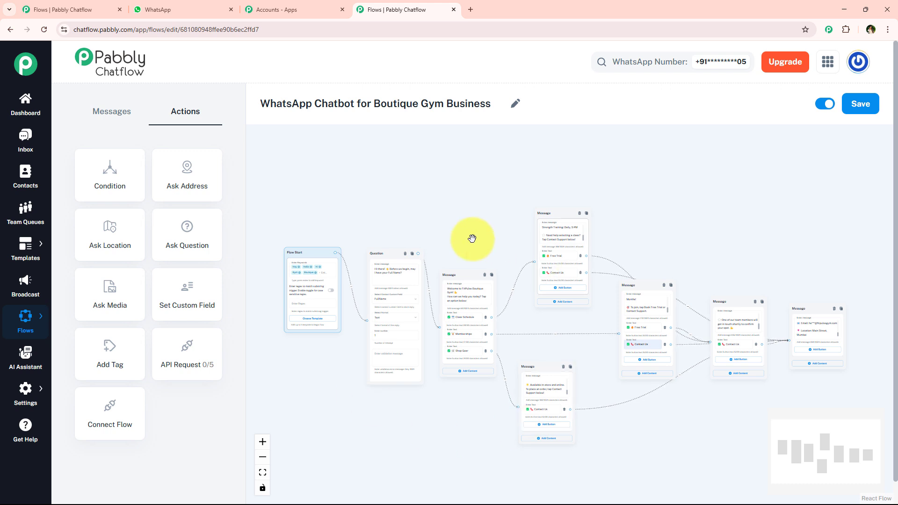
Switch to WhatsApp and clear the Pabbly ChatFlow chat.
click(206, 9)
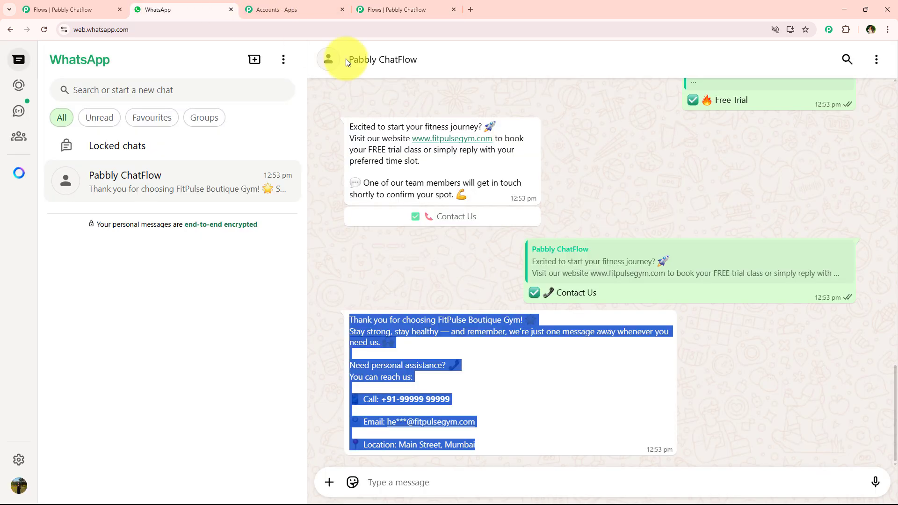
click(385, 264)
click(877, 59)
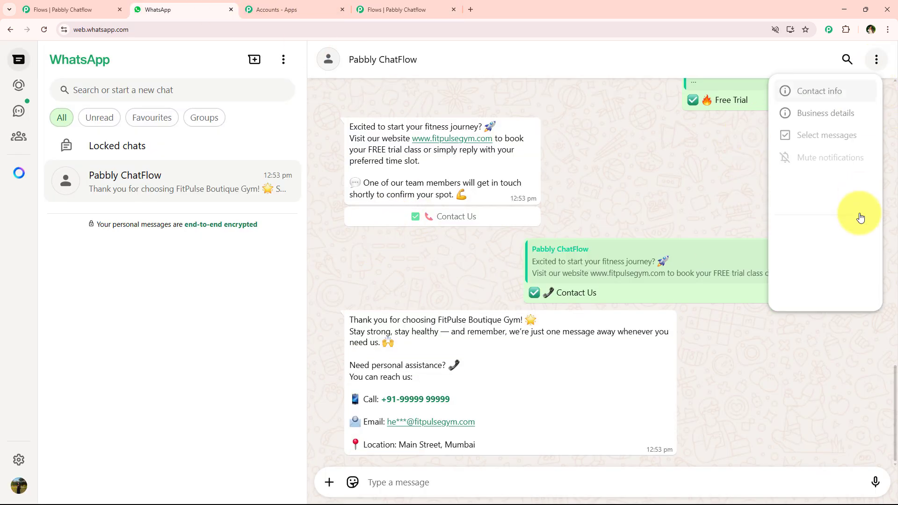
click(836, 282)
click(567, 317)
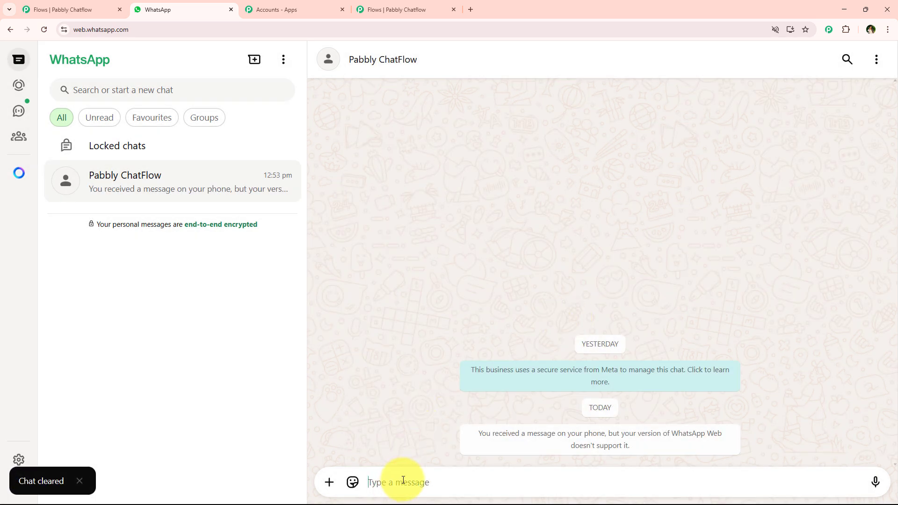
Send "Gym" in the Pabbly ChatFlow chat to trigger the chatbot and check its first reply.
text(Gym)
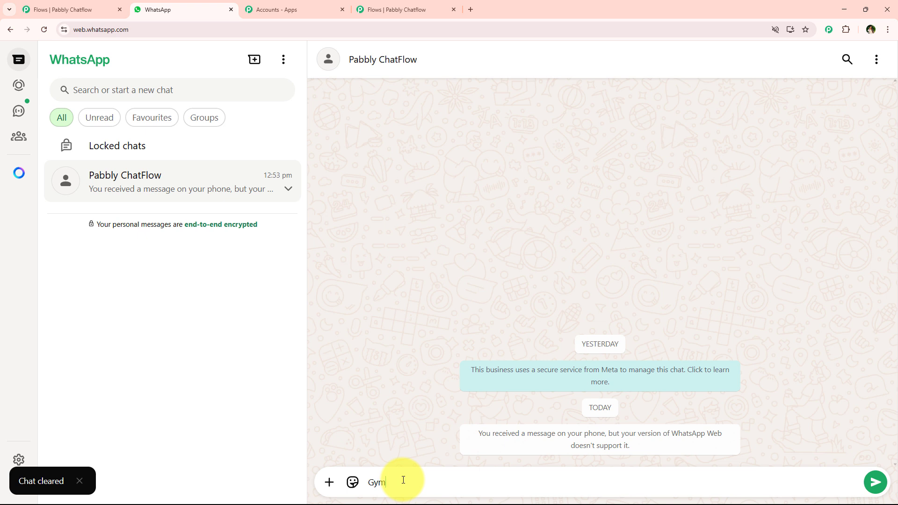
key(Return)
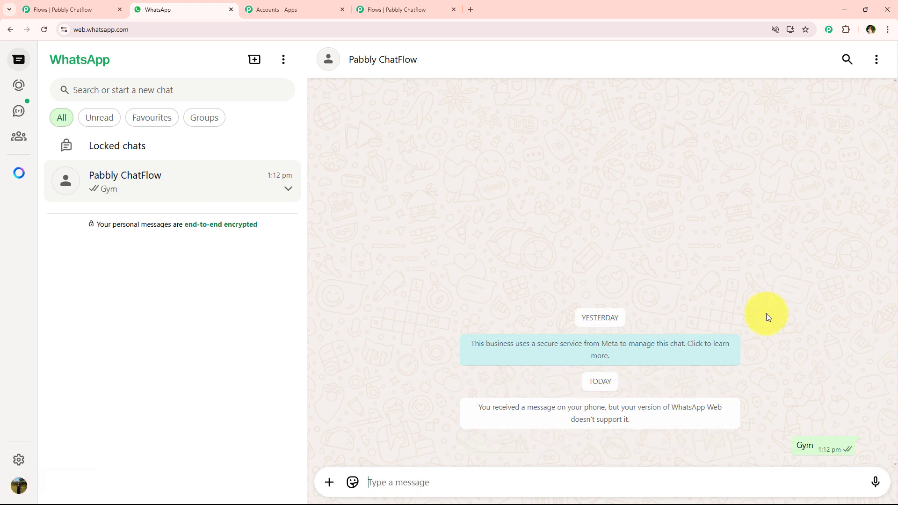
drag(347, 444, 563, 445)
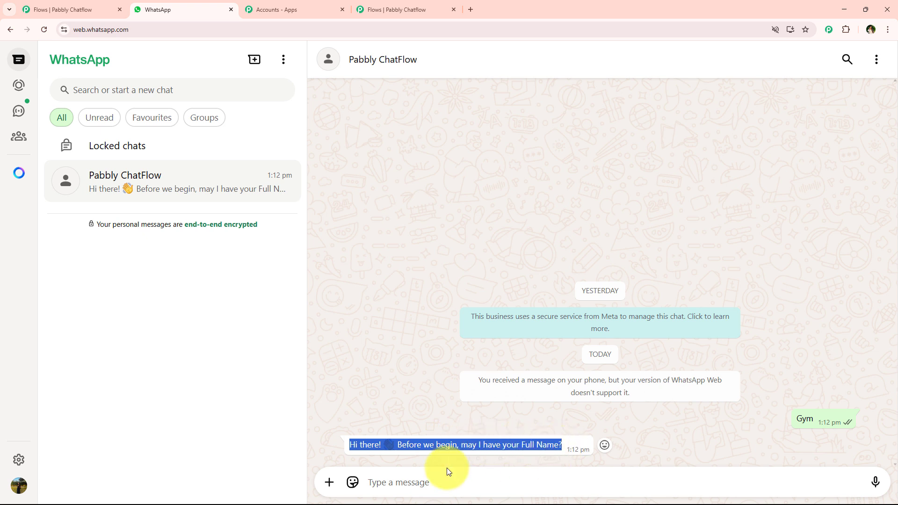
Answer the chatbot's full name question with "Test User" to bring up the welcome menu.
click(398, 483)
text(Test User)
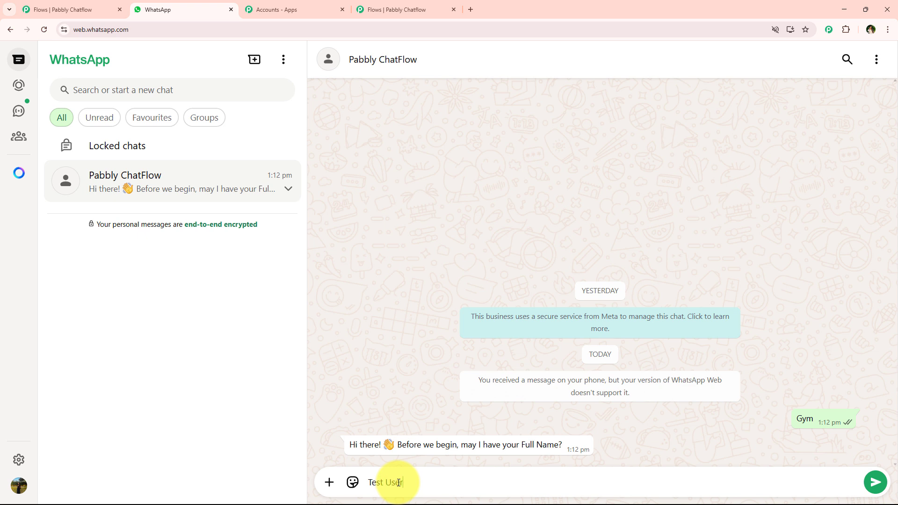
key(Return)
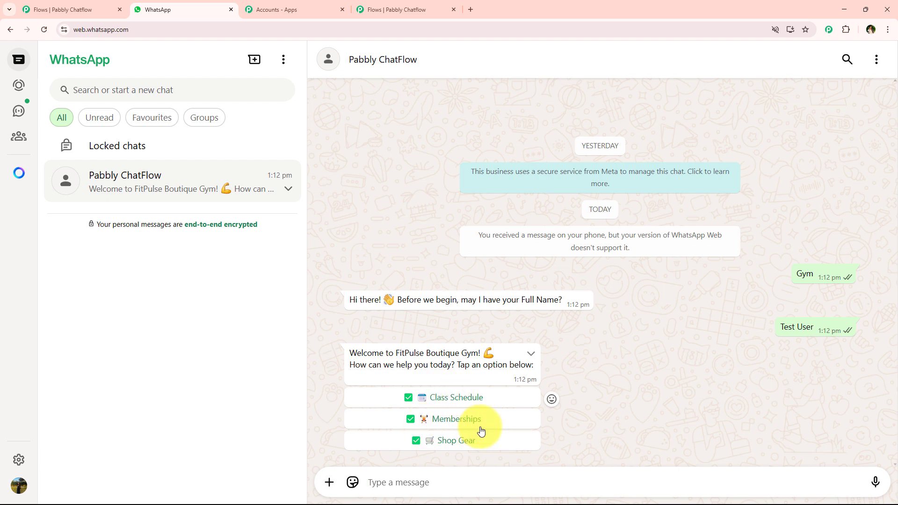
Test the welcome menu by choosing Class Schedule, Memberships and Shop Gear one after another.
click(453, 397)
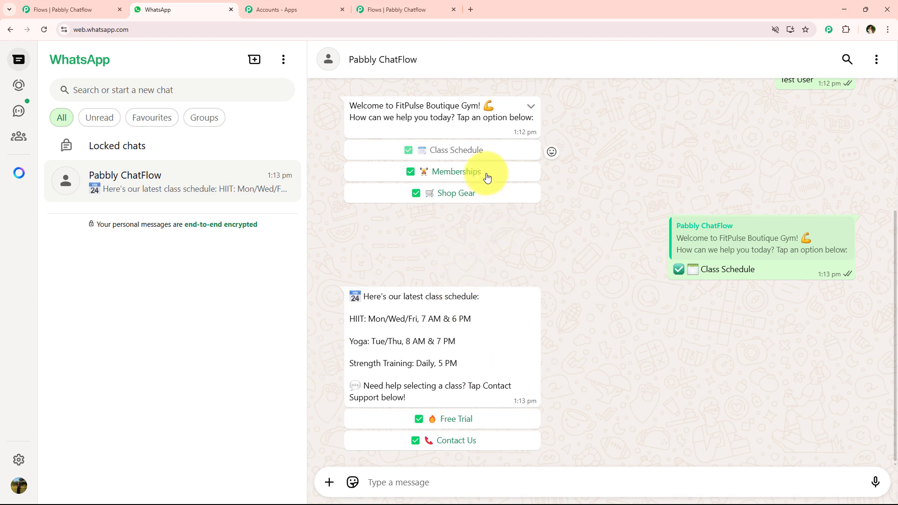
click(487, 174)
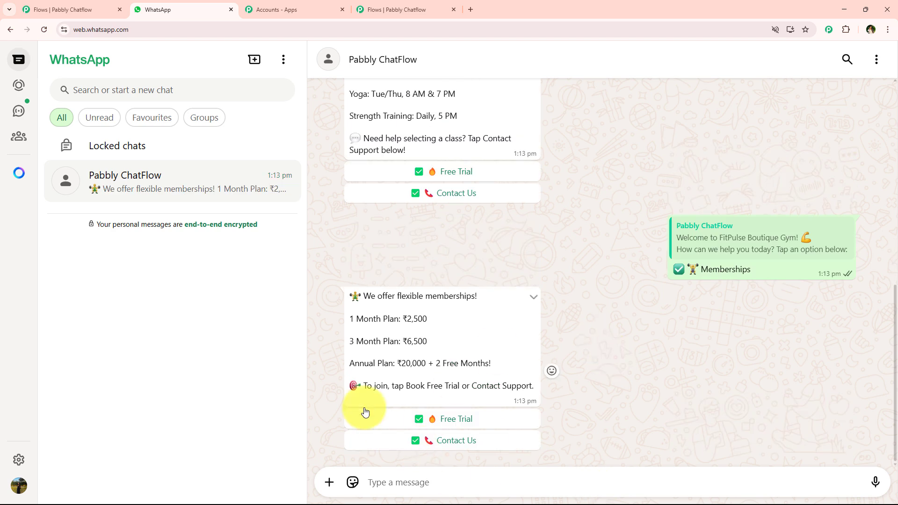
scroll(451, 282, up, 6)
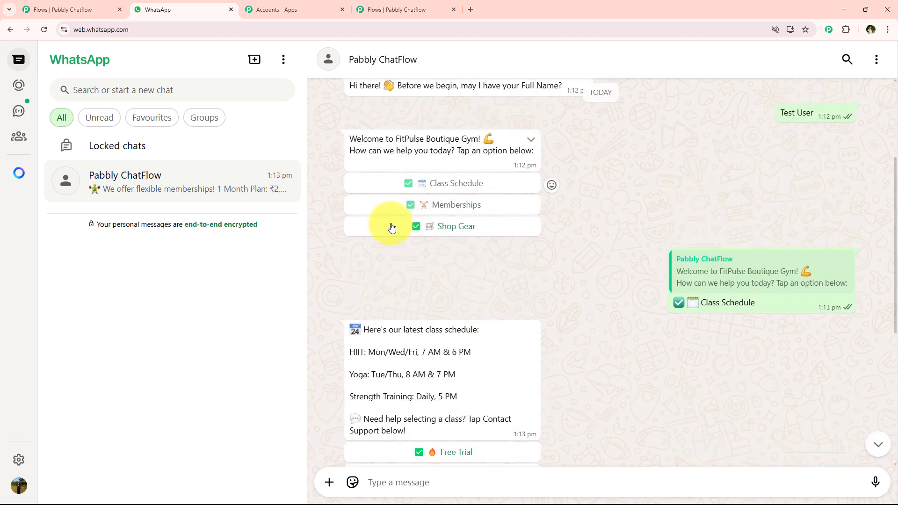
click(354, 228)
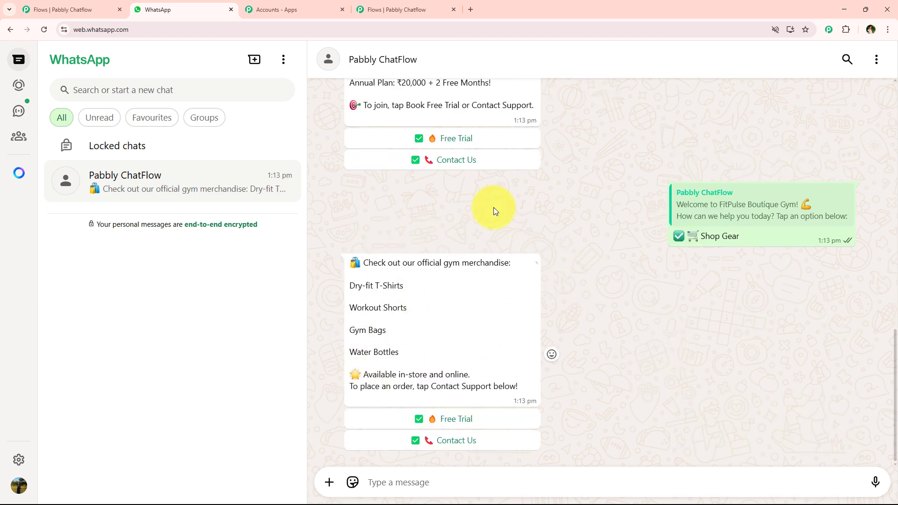
Choose Free Trial under the memberships reply, check its message, and choose Contact Us under the free trial reply.
scroll(421, 363, up, 4)
click(424, 326)
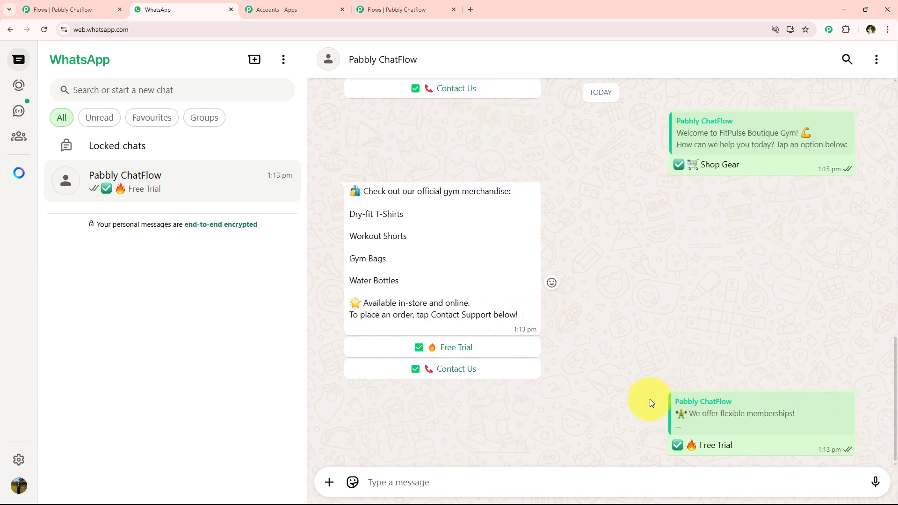
drag(347, 345, 472, 419)
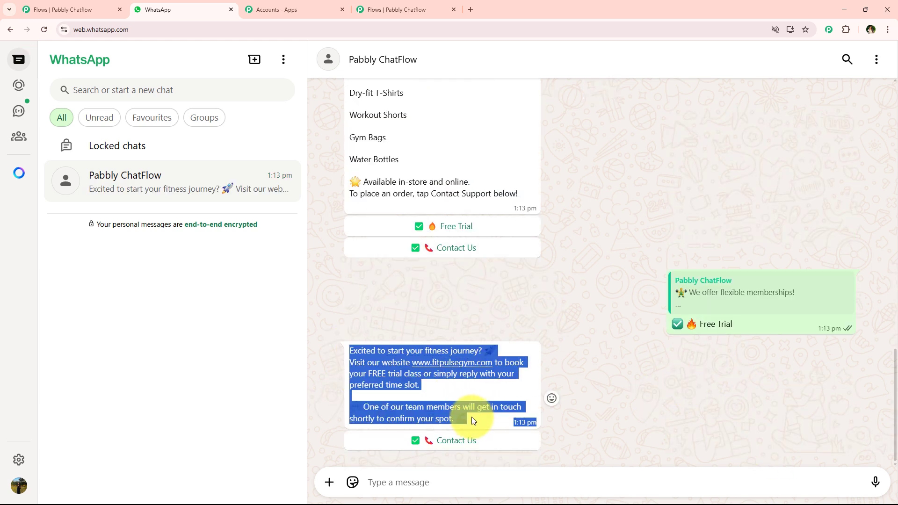
click(468, 418)
click(442, 439)
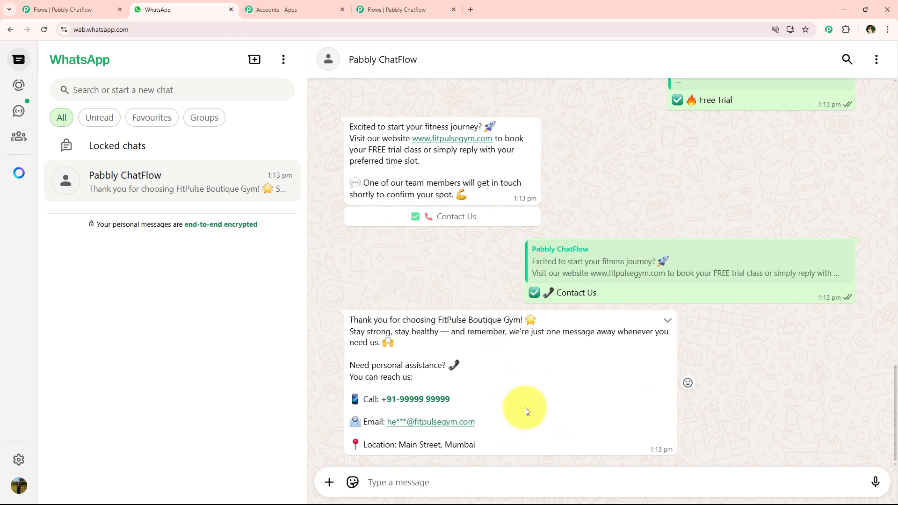
Review the whole test conversation, from the first keyword and welcome menu through the class schedule and membership replies.
scroll(526, 407, up, 2)
scroll(529, 406, down, 2)
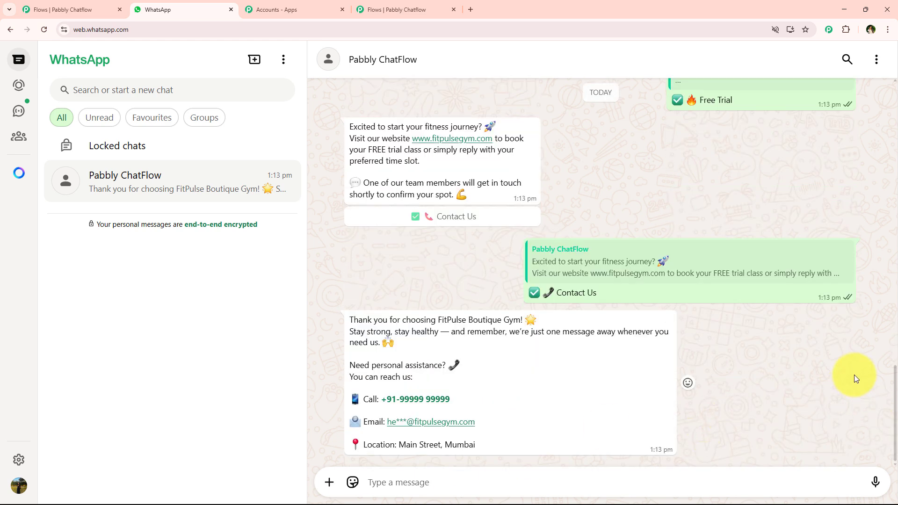
scroll(779, 414, up, 15)
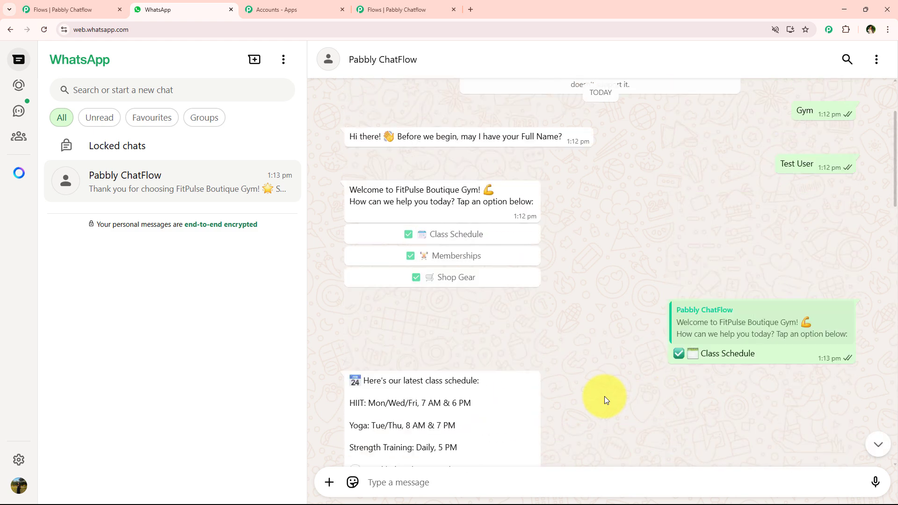
scroll(605, 397, up, 2)
scroll(604, 391, down, 6)
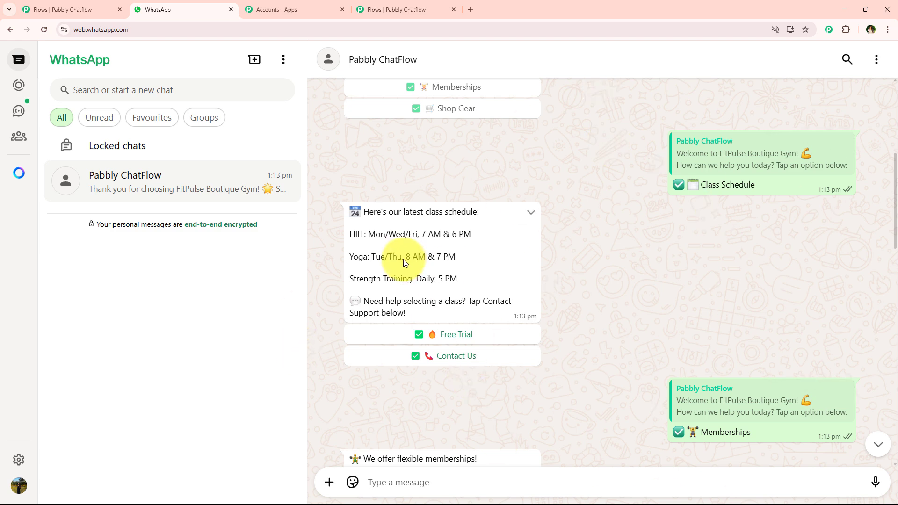
drag(350, 234, 467, 234)
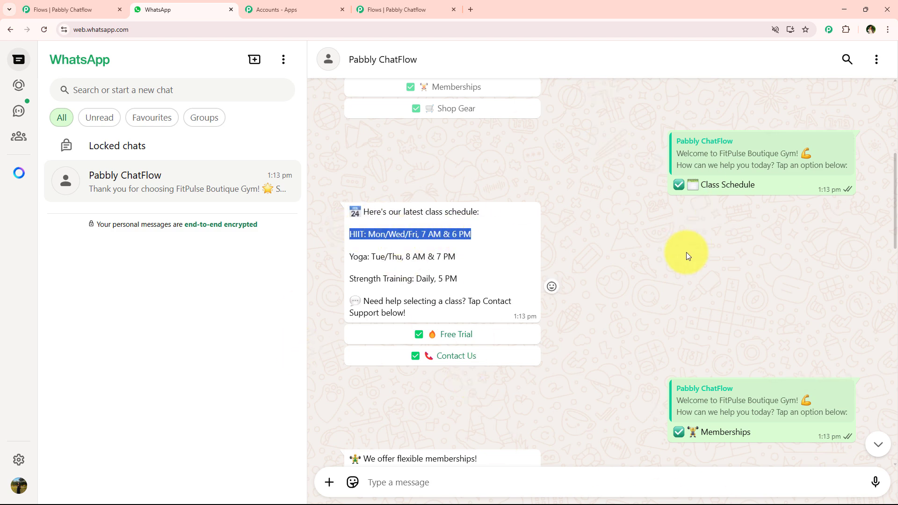
scroll(686, 252, down, 3)
click(564, 257)
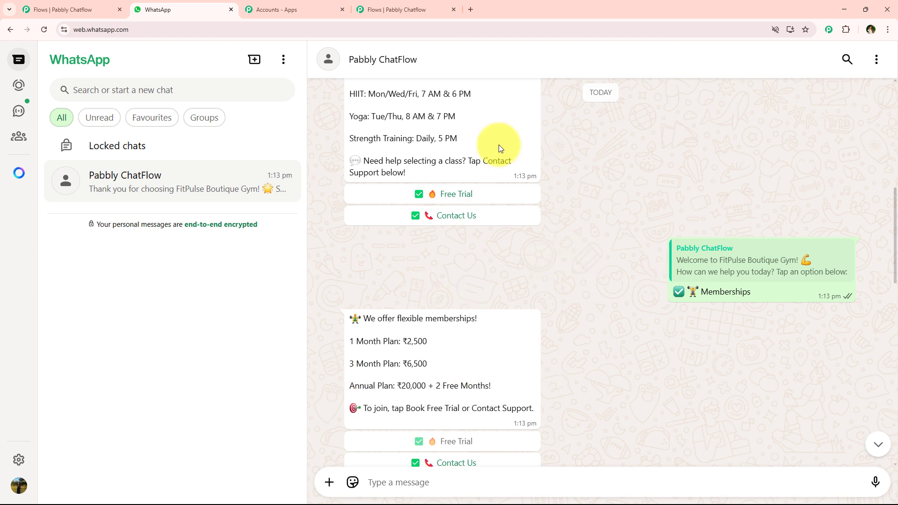
Switch back to Pabbly Chatflow and view the complete boutique gym flow.
click(442, 8)
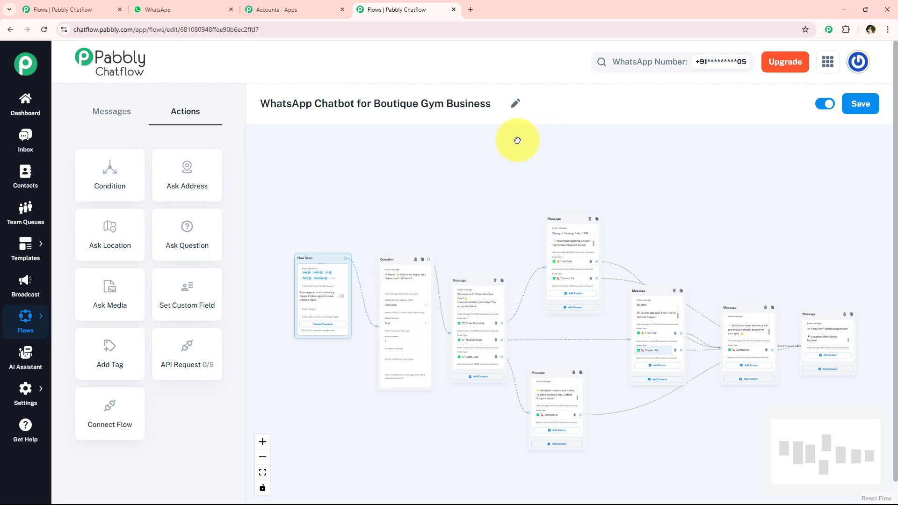
drag(518, 140, 510, 140)
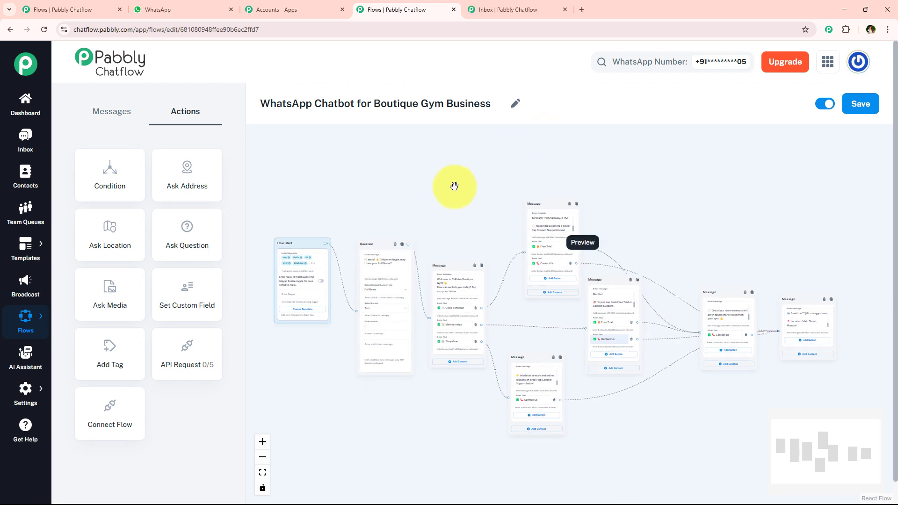